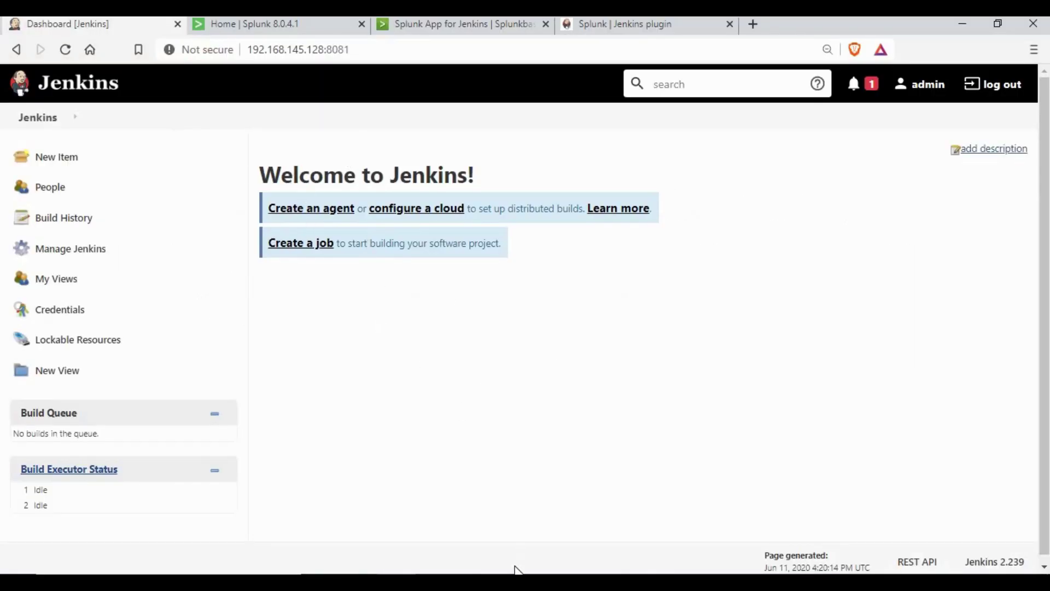
Bring the root@localhost PuTTY terminal session to the front from the Jenkins dashboard.
left_click(560, 520)
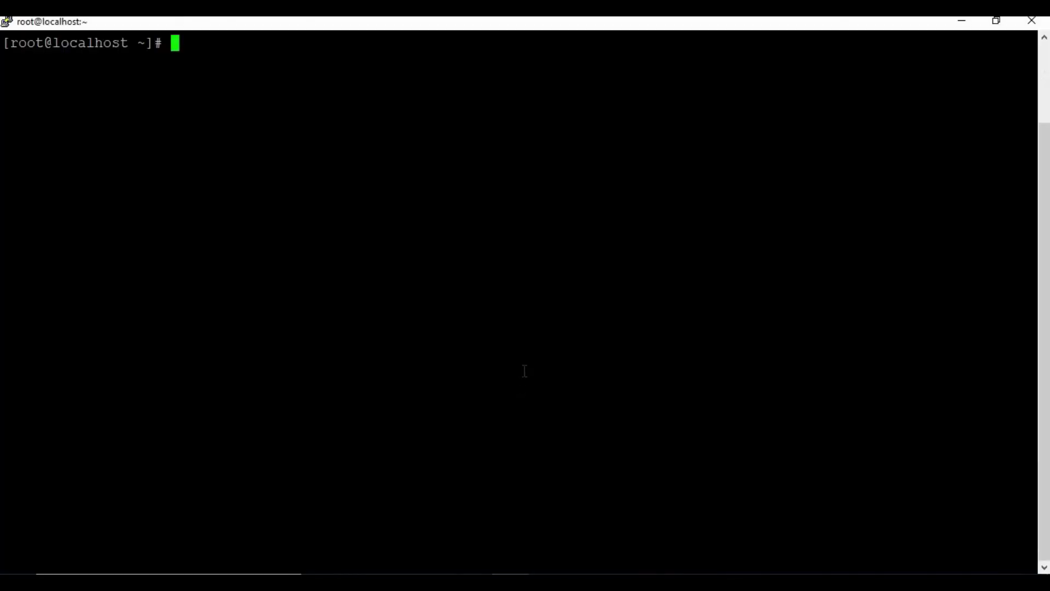
Run docker ps to confirm the myjenkins container is running, then clear the screen.
type("docker ps")
key("Return")
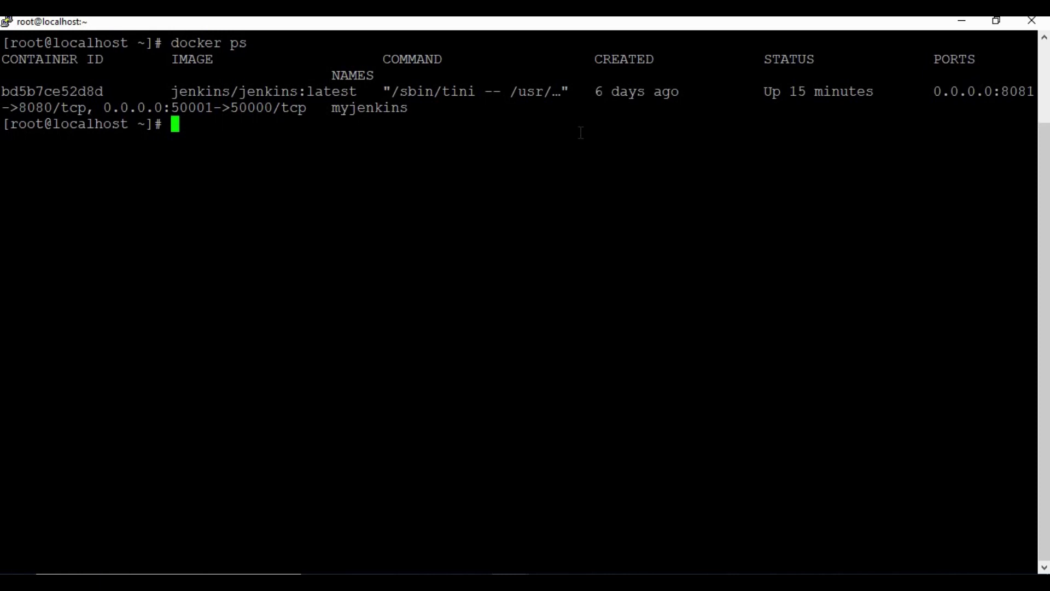
triple_click(425, 110)
double_click(547, 120)
left_click(553, 123)
key("ctrl+l")
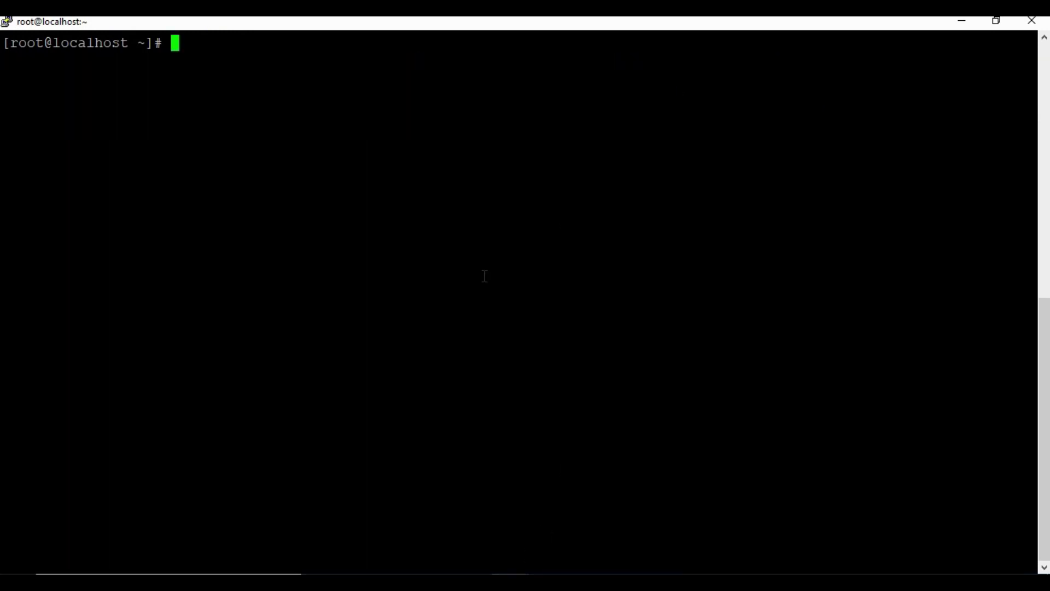
List the contents of /opt/splunk, then return to the Splunk Enterprise home page.
type("cd /opt/splunk")
key("Return")
type("sl")
key("BackSpace")
key("BackSpace")
type("ls")
key("Return")
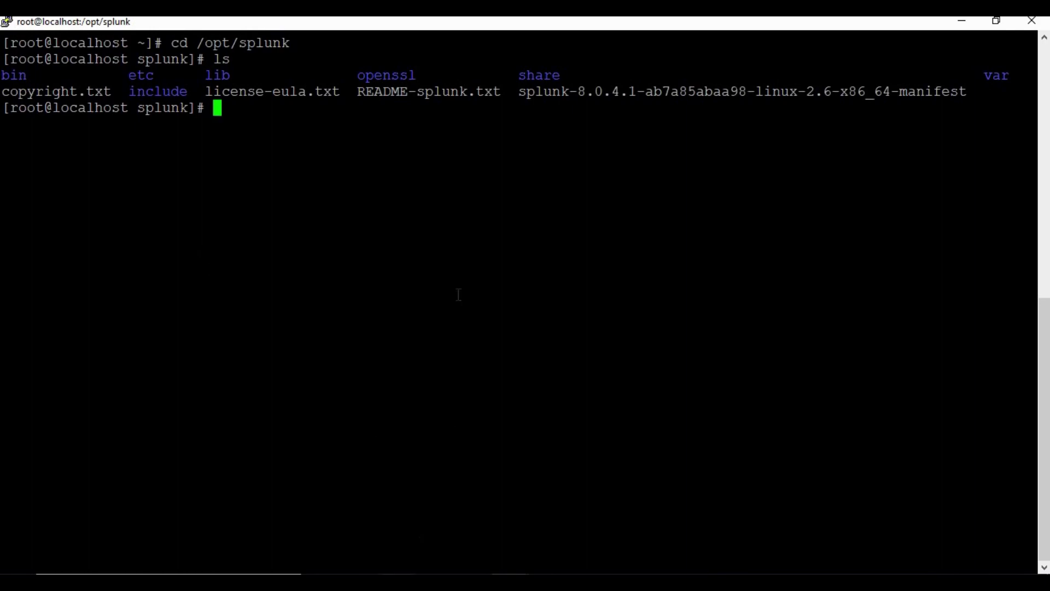
key("alt+Tab")
left_click(283, 27)
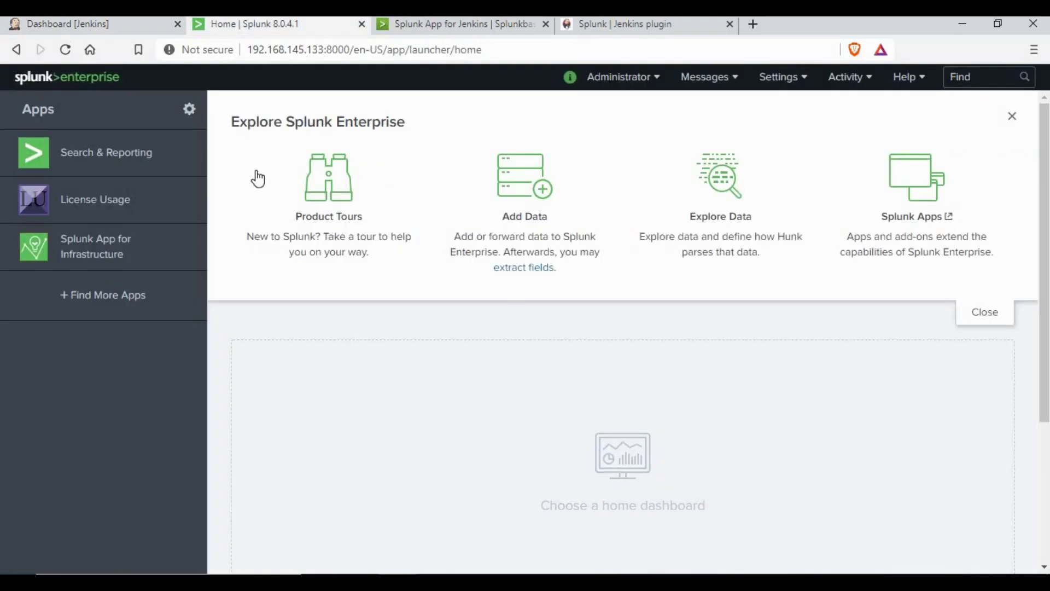
From app management, browse more apps and search the catalogue for 'jenkins'.
left_click(190, 112)
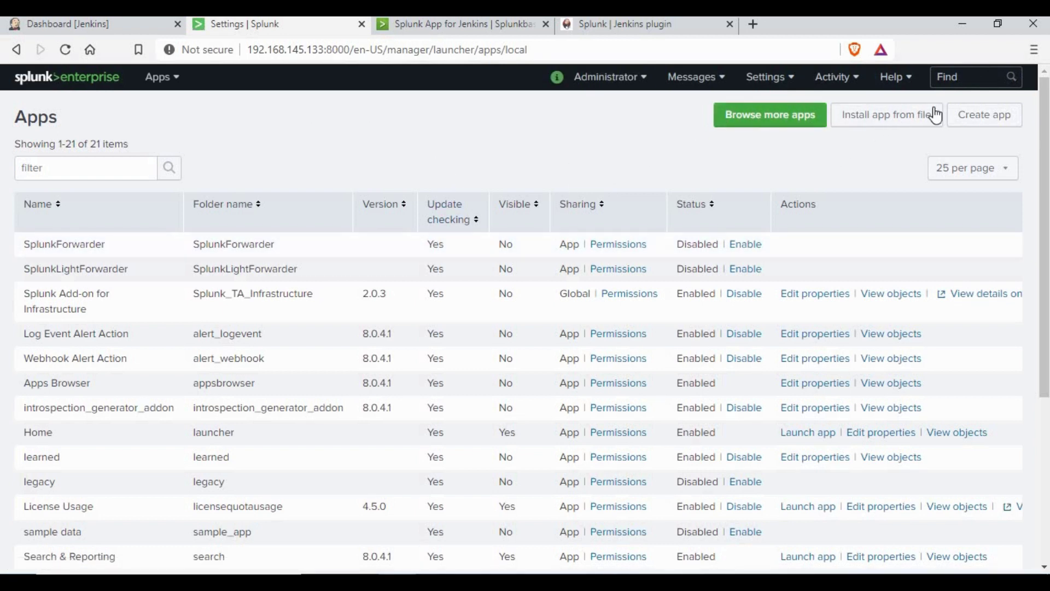
left_click(780, 117)
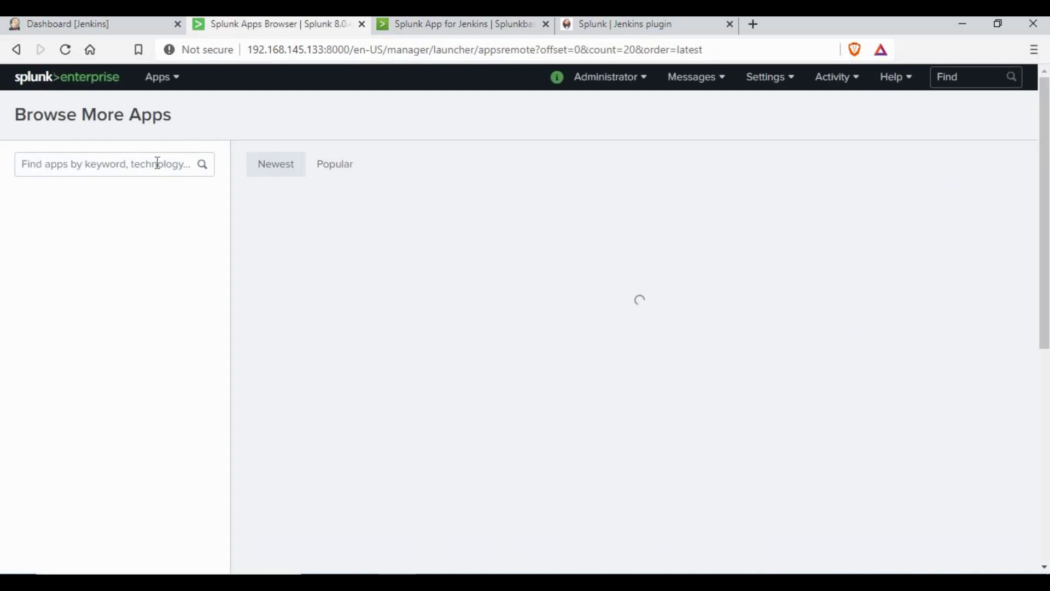
left_click(156, 164)
type("jenki")
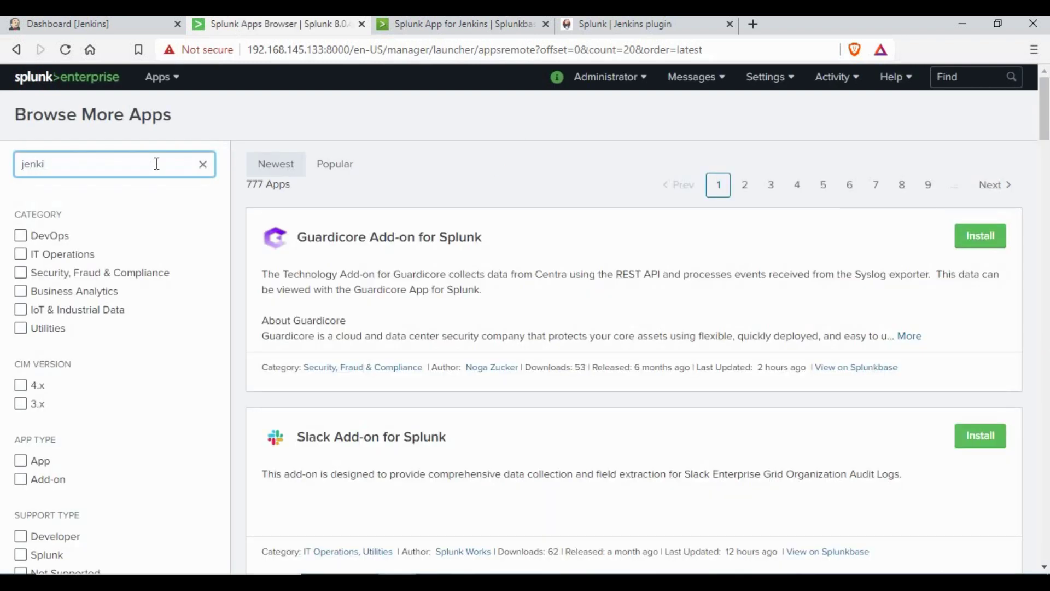
type("ns")
key("Return")
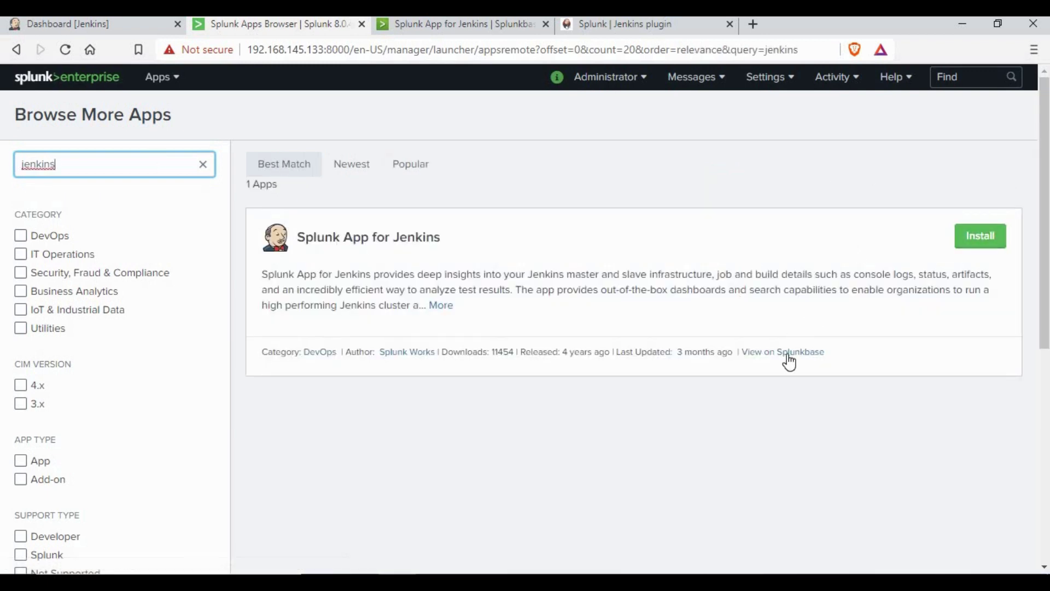
Review the Splunkbase Jenkins app page: overview, release notes, available versions and feature details.
left_click(465, 28)
scroll(410, 136, "up", 10)
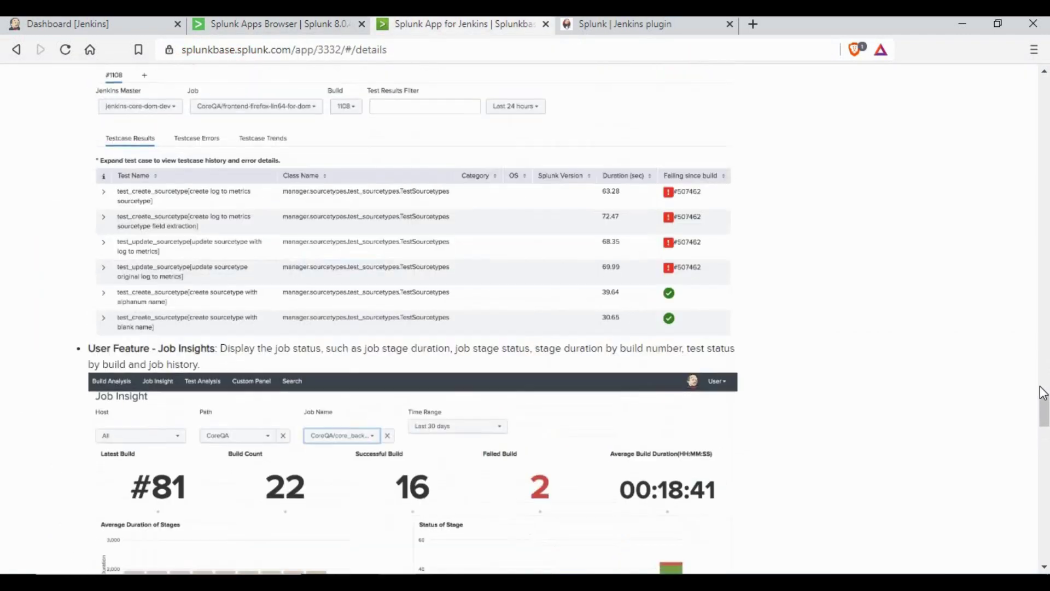
left_click(1046, 89)
left_click(1046, 89)
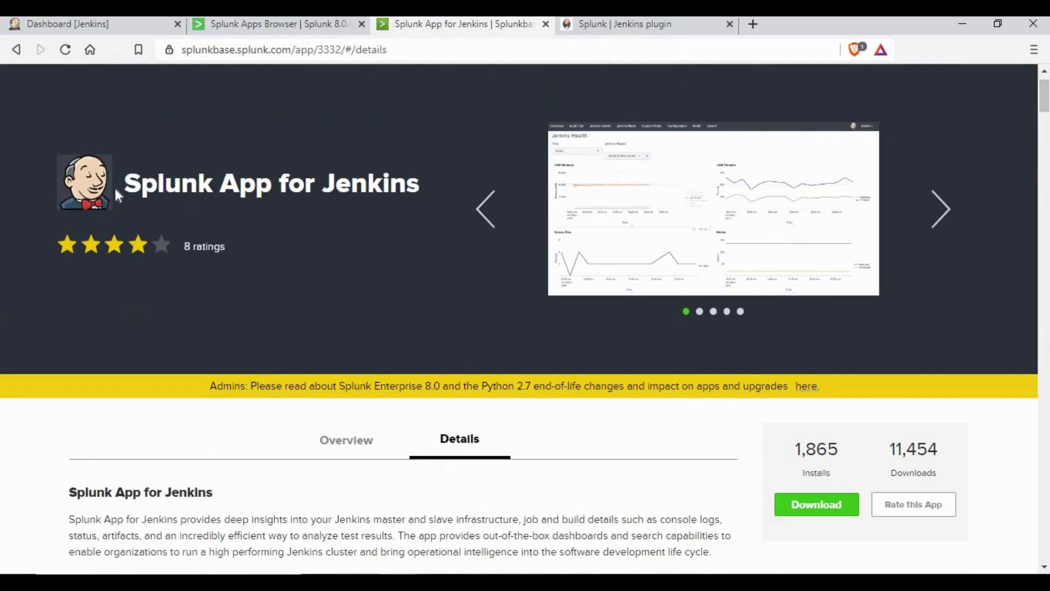
left_click_drag(125, 183, 439, 179)
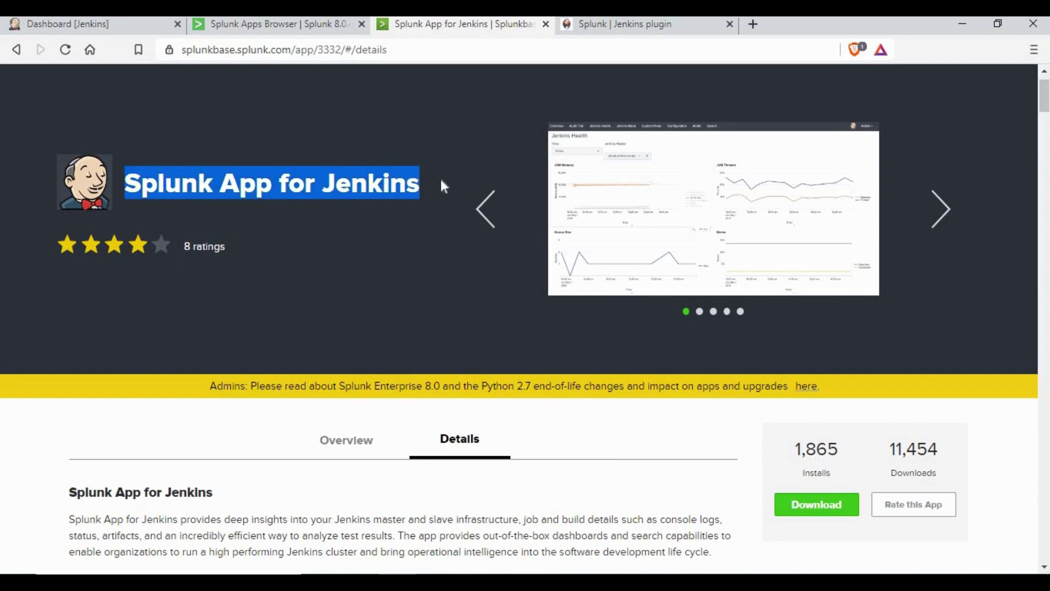
scroll(725, 350, "down", 3)
scroll(725, 350, "down", 3)
key("alt+Left")
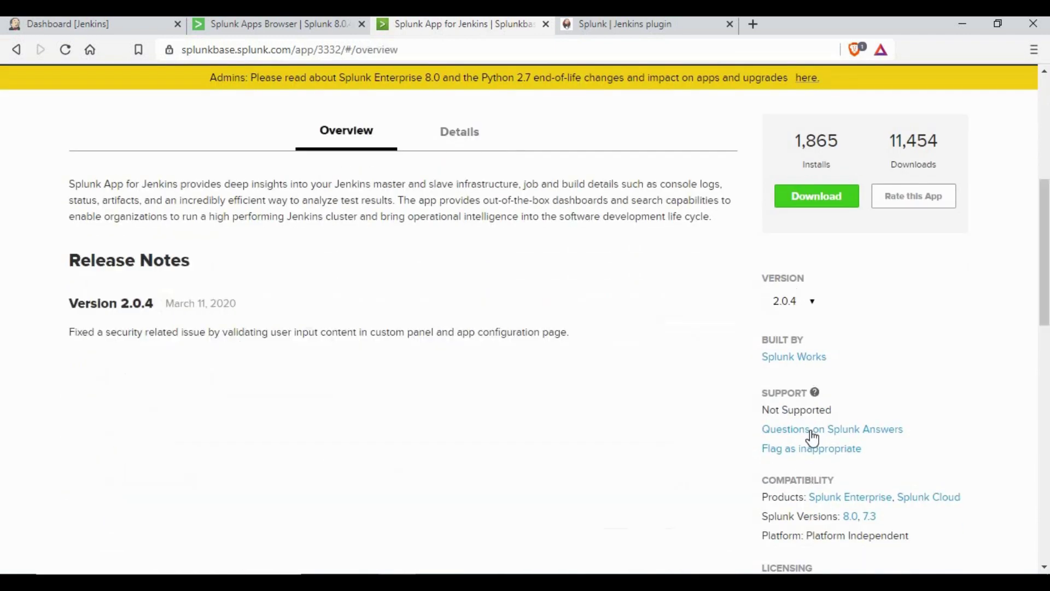
scroll(806, 399, "down", 3)
scroll(800, 368, "up", 2)
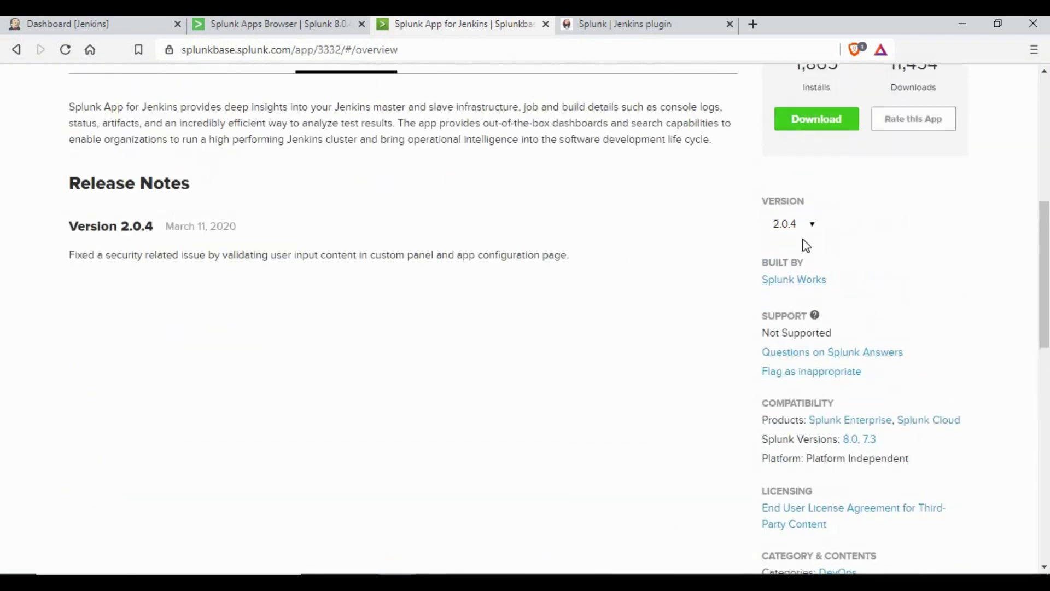
left_click(808, 225)
scroll(826, 394, "down", 3)
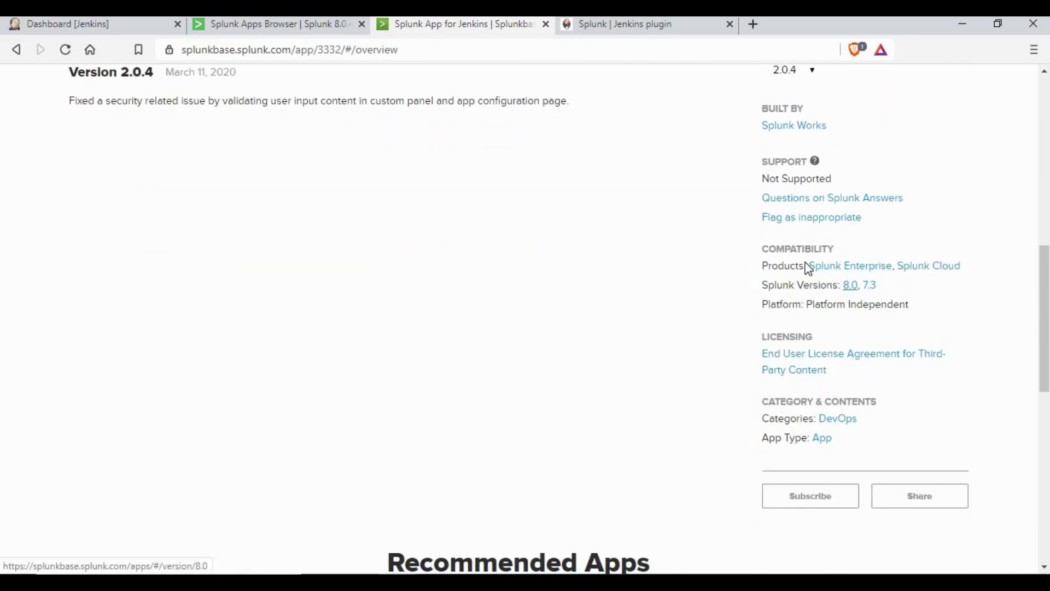
scroll(806, 267, "up", 7)
scroll(623, 387, "up", 3)
left_click(487, 442)
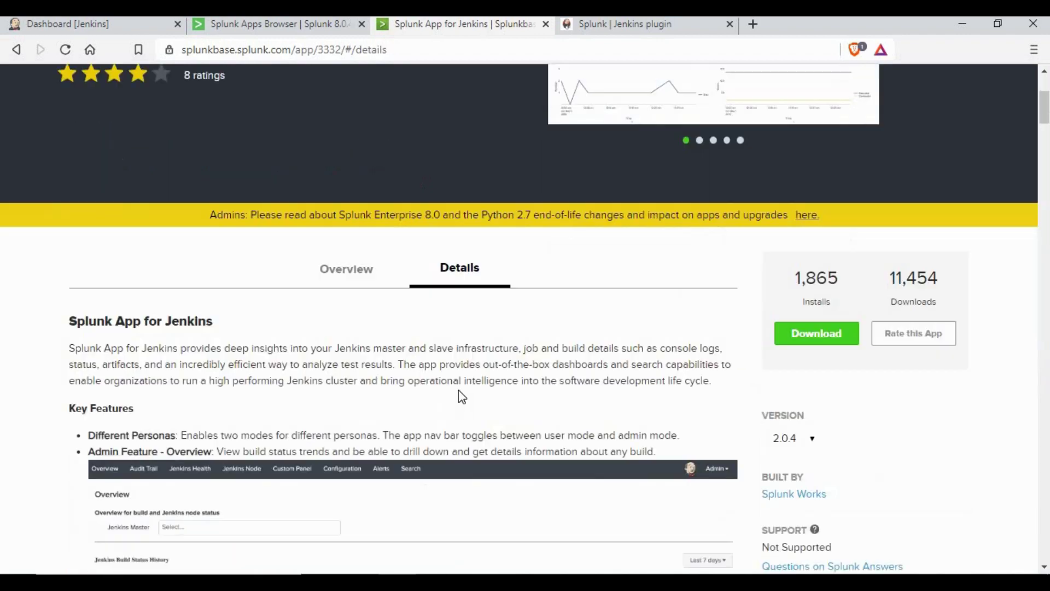
scroll(363, 328, "down", 9)
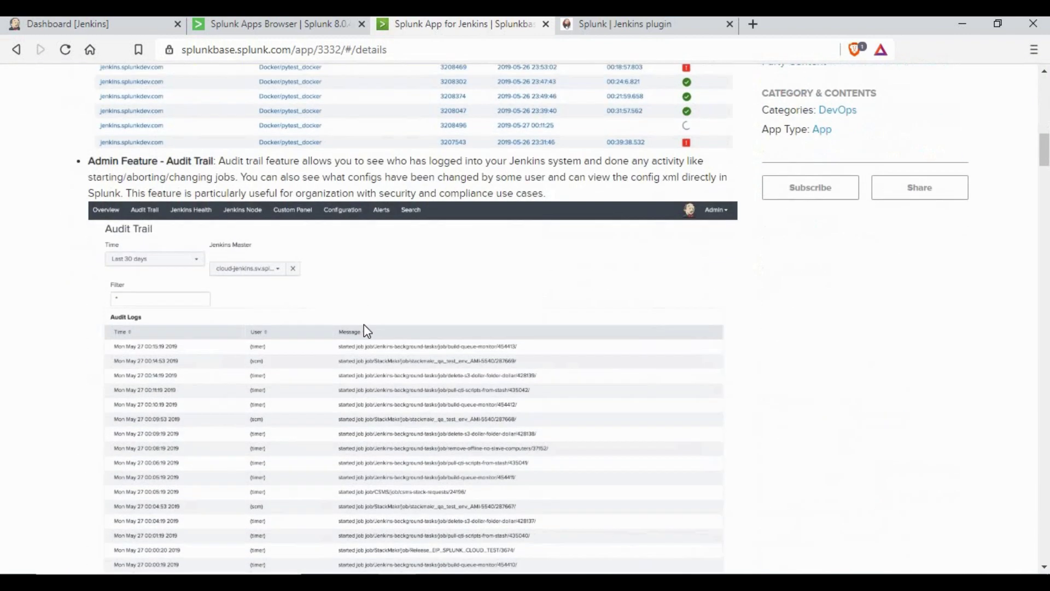
scroll(187, 198, "up", 4)
scroll(166, 163, "up", 3)
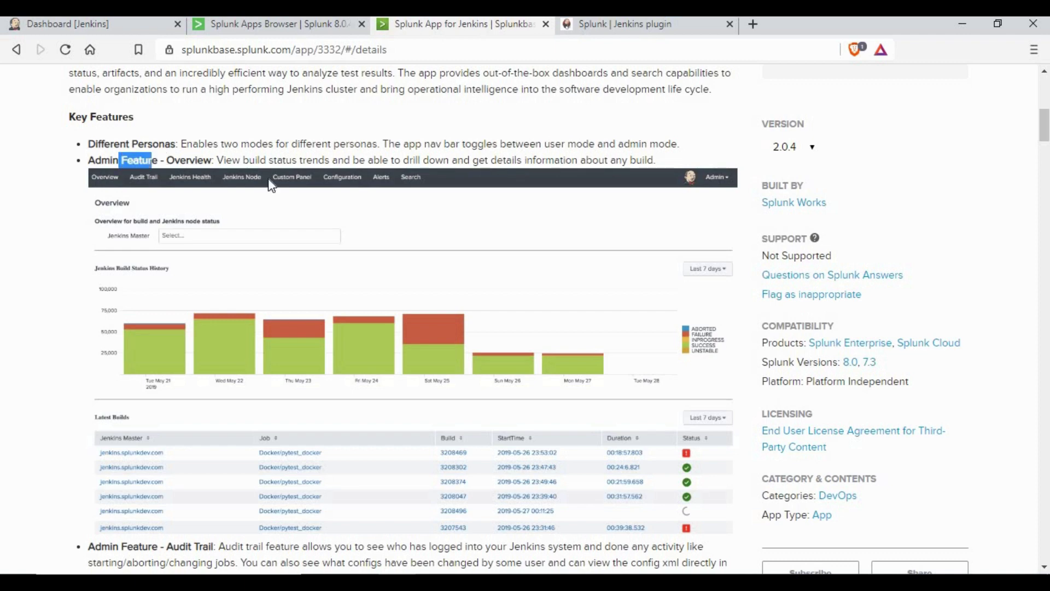
Read the app's installation notes down to the Step 2 plugin installation heading.
scroll(284, 225, "down", 6)
mouse_move(227, 239)
left_mouse_down()
mouse_move(172, 239)
mouse_move(238, 213)
left_mouse_up()
scroll(172, 230, "down", 9)
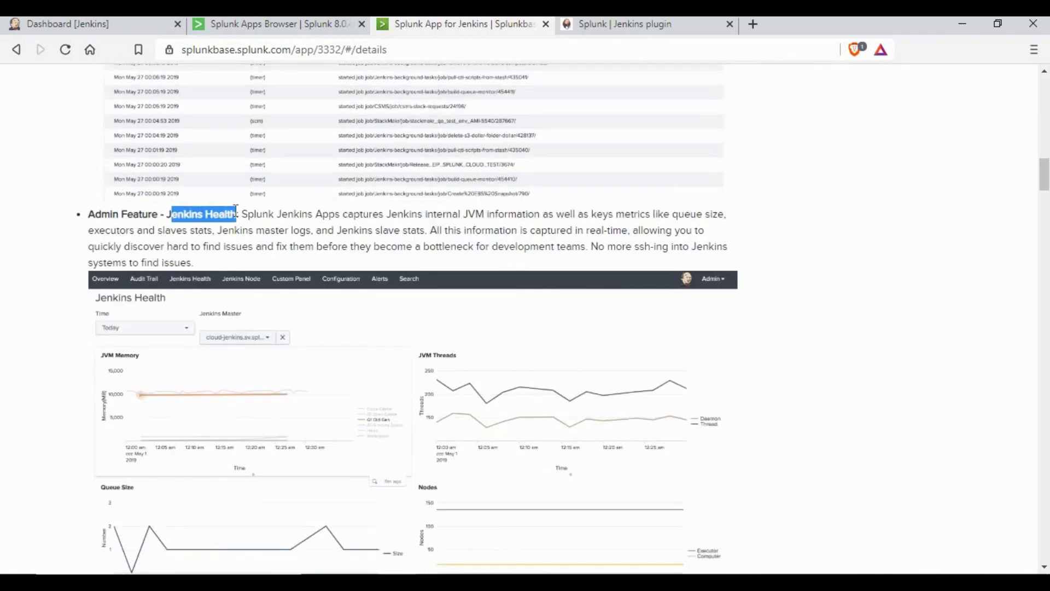
scroll(240, 221, "down", 12)
scroll(165, 234, "down", 8)
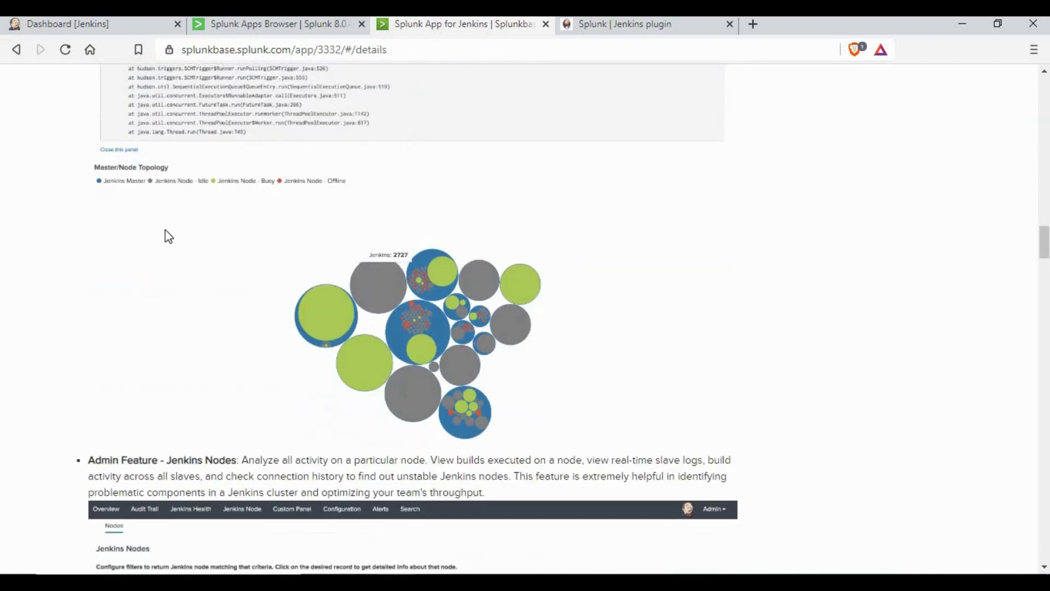
left_click_drag(169, 305, 233, 307)
scroll(232, 304, "down", 17)
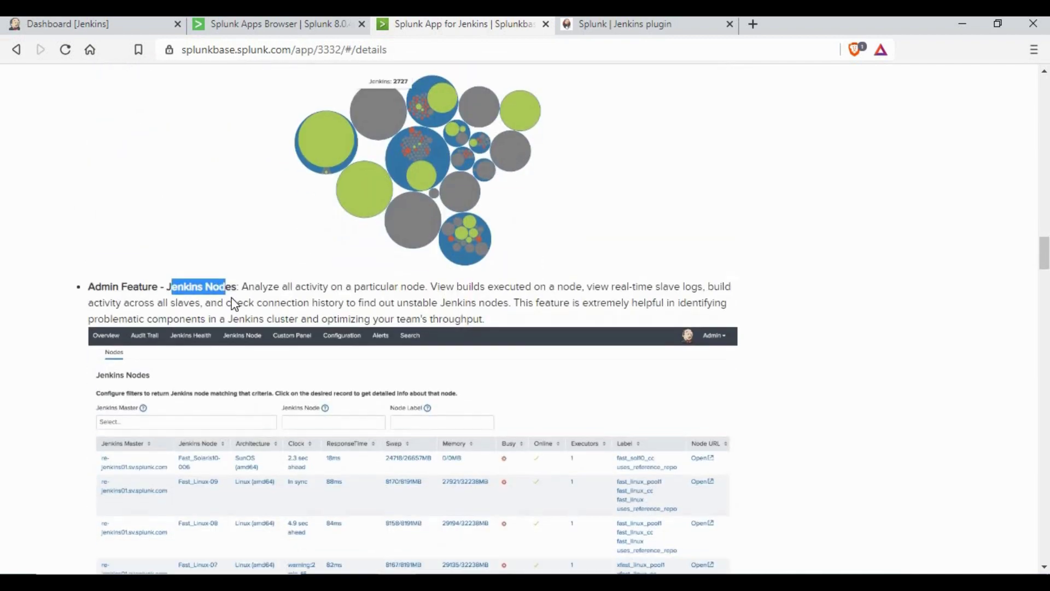
scroll(232, 274, "down", 8)
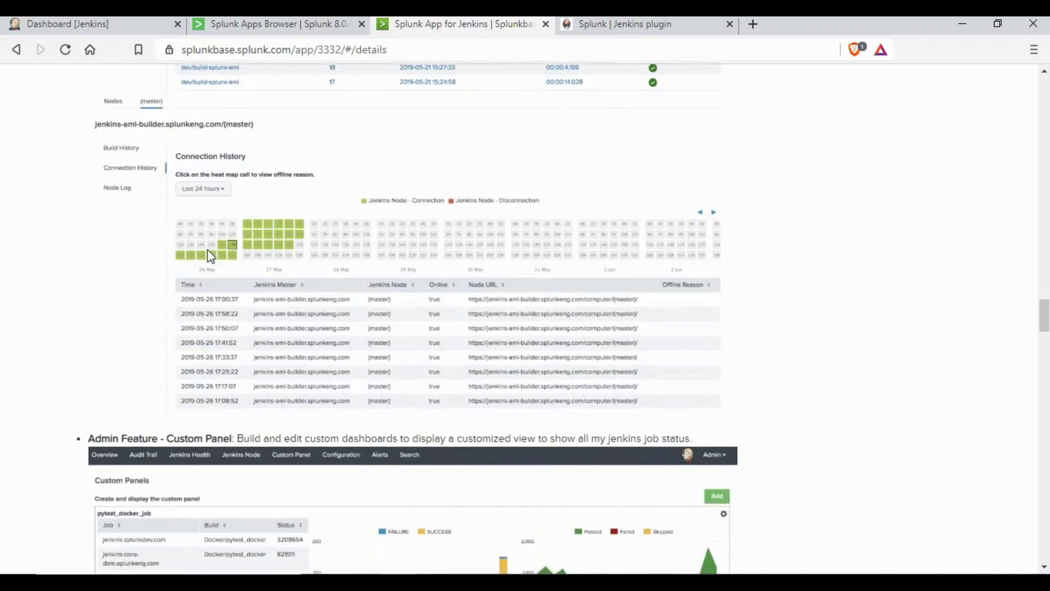
scroll(217, 219, "down", 5)
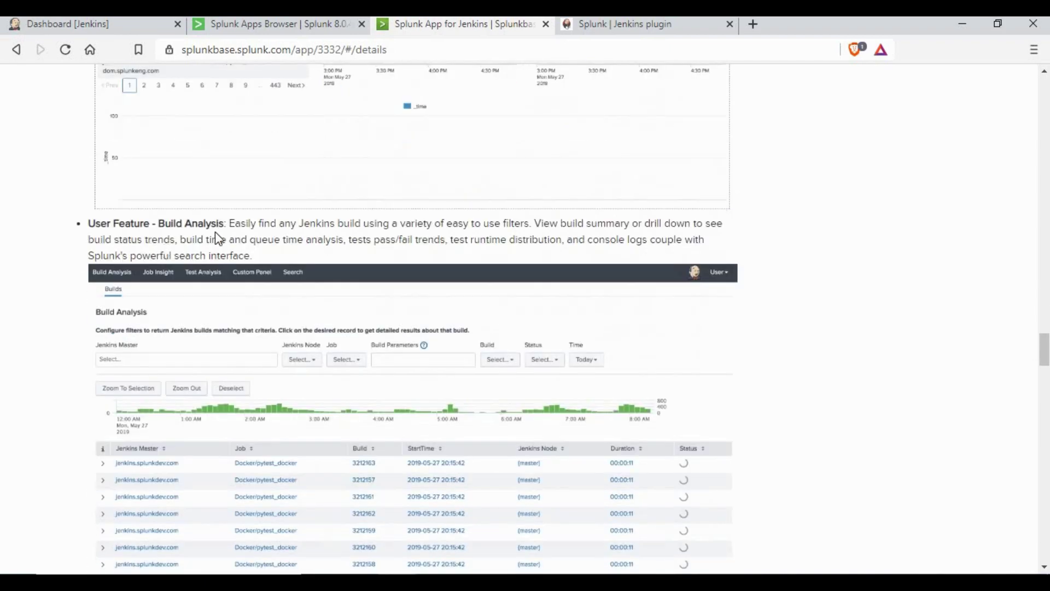
scroll(193, 227, "down", 13)
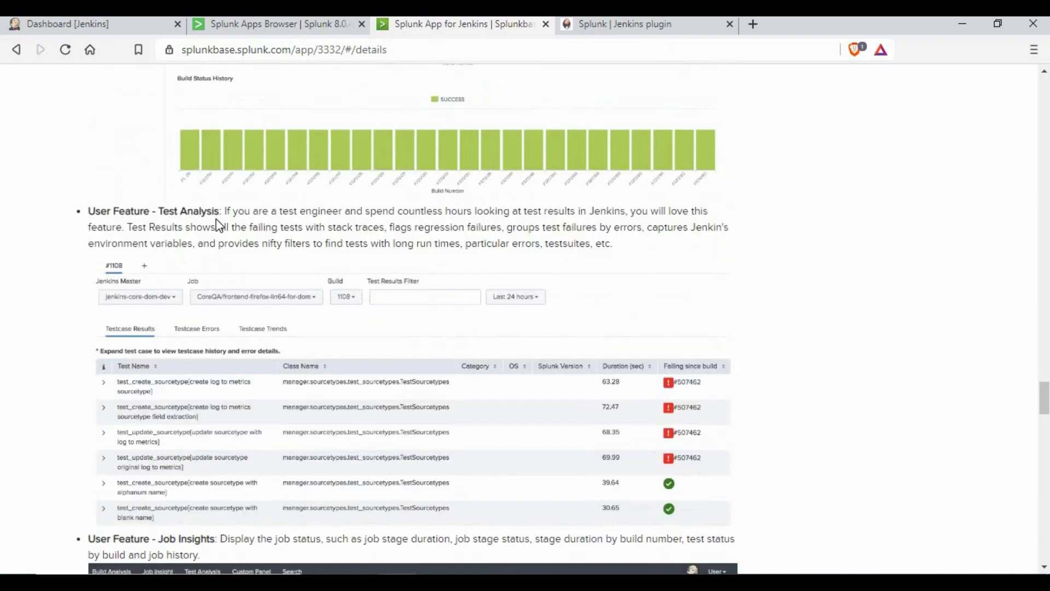
scroll(218, 221, "down", 12)
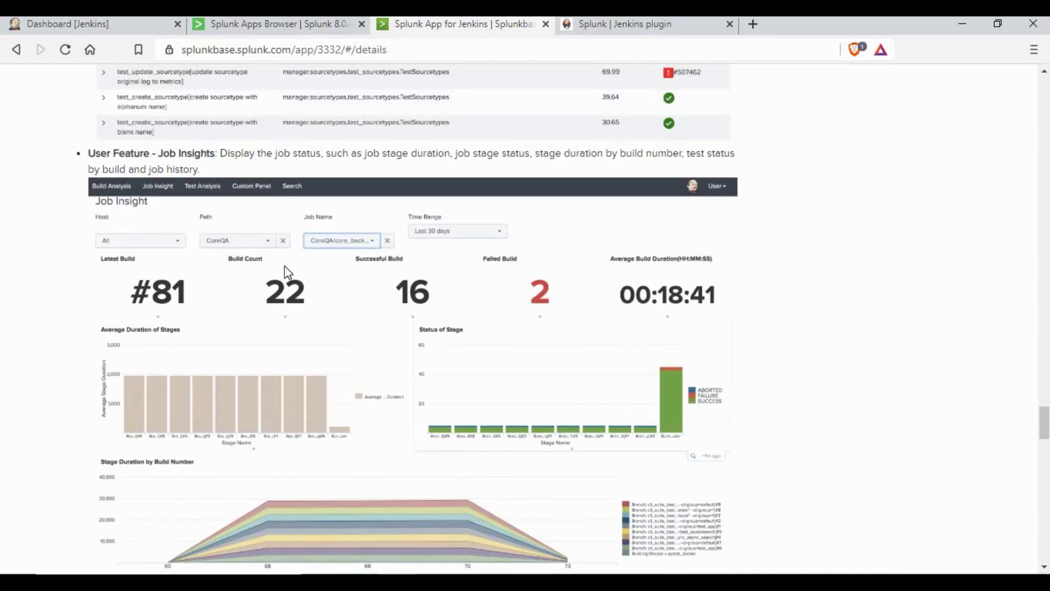
scroll(283, 271, "down", 8)
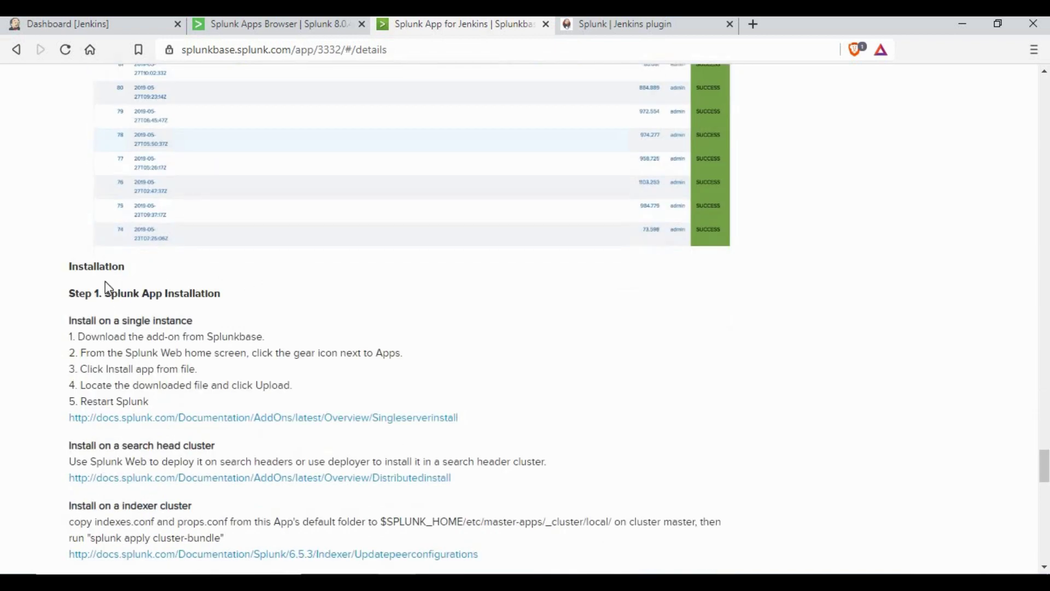
left_click_drag(116, 294, 258, 305)
left_click(258, 305)
scroll(262, 345, "down", 3)
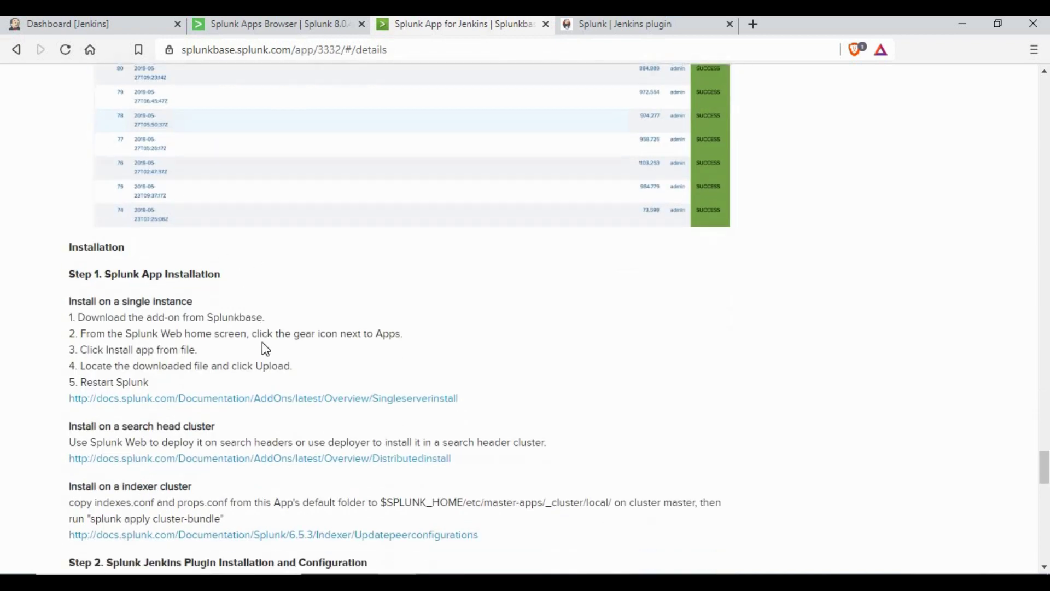
scroll(265, 340, "down", 2)
scroll(246, 270, "up", 3)
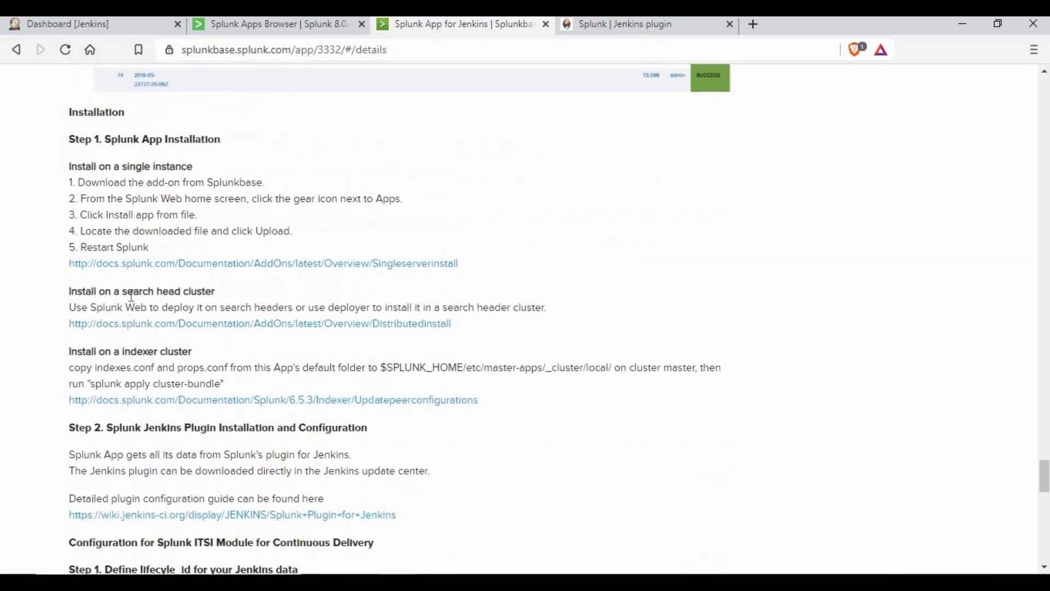
scroll(391, 366, "down", 1)
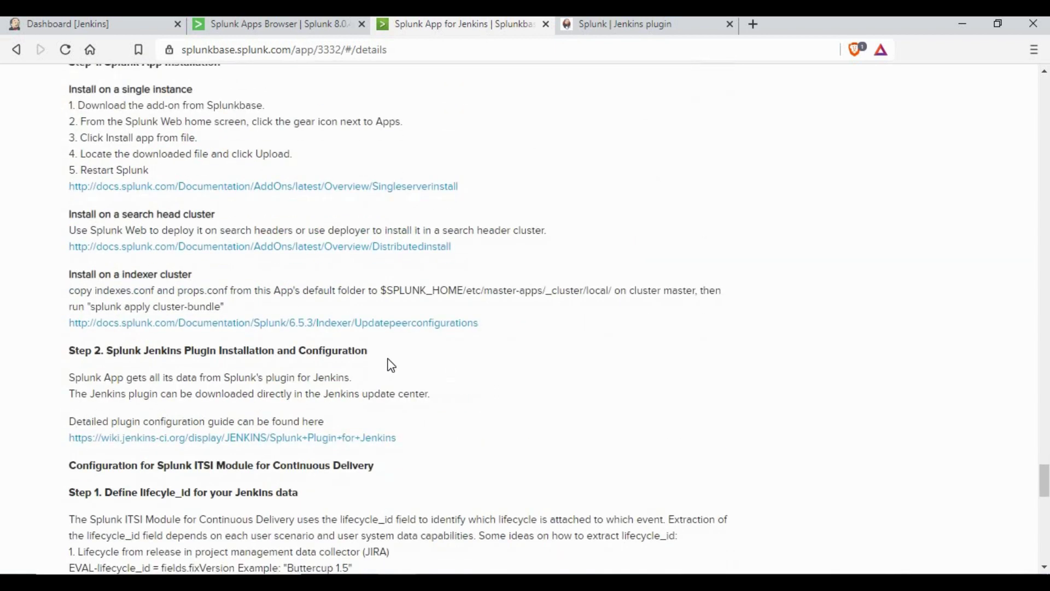
left_click_drag(97, 355, 368, 353)
left_click(433, 249)
Read the Splunk Plugin for Jenkins page's Configure Splunk Server instructions.
key("ctrl+Tab")
scroll(104, 177, "up", 5)
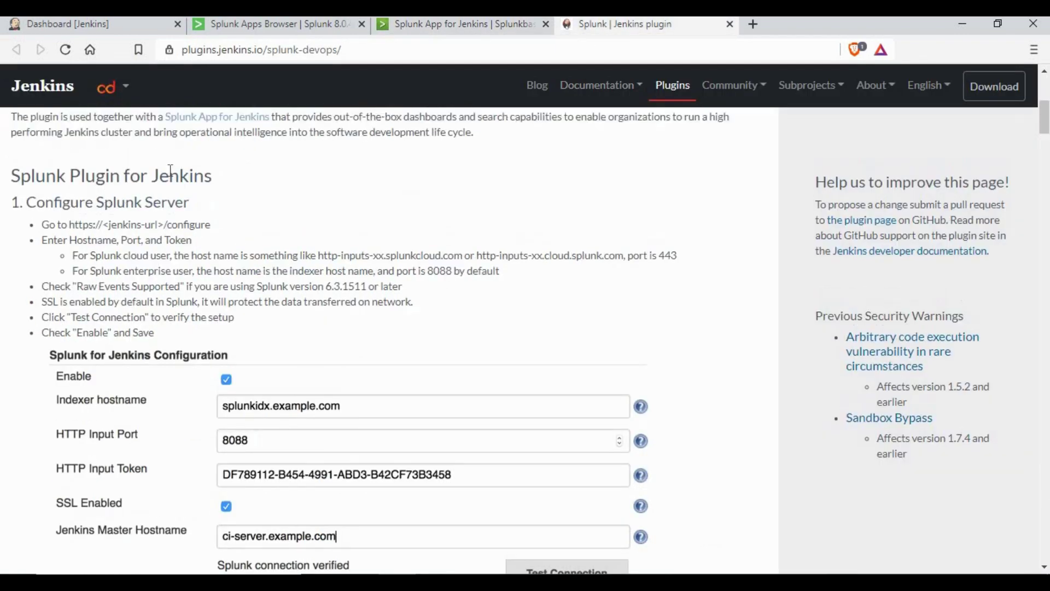
scroll(166, 211, "down", 3)
scroll(174, 215, "down", 15)
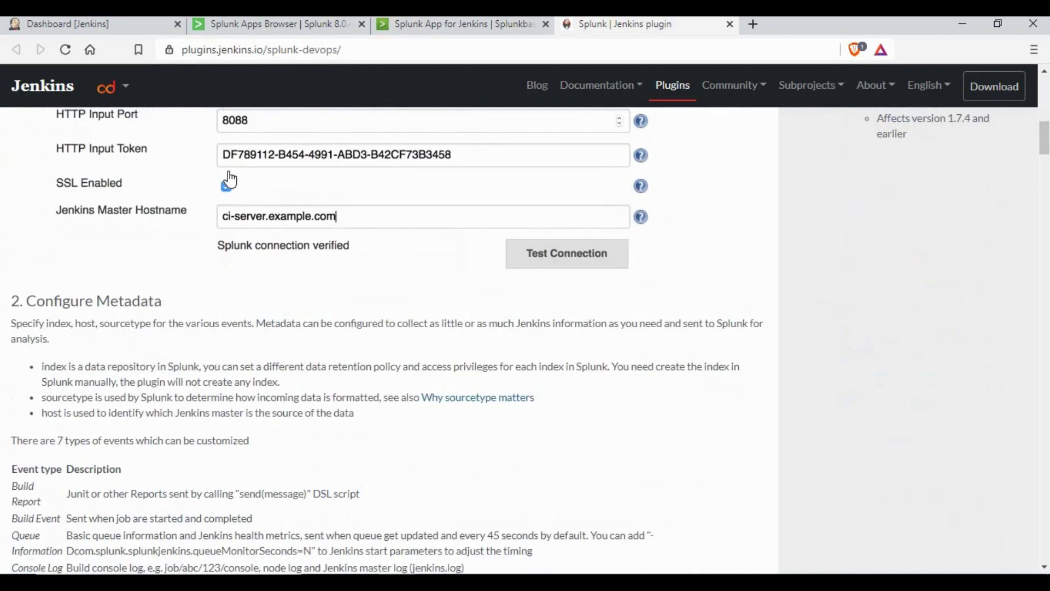
Install the Splunk App for Jenkins, accepting its licence, and return to the Splunk home page.
left_click(288, 29)
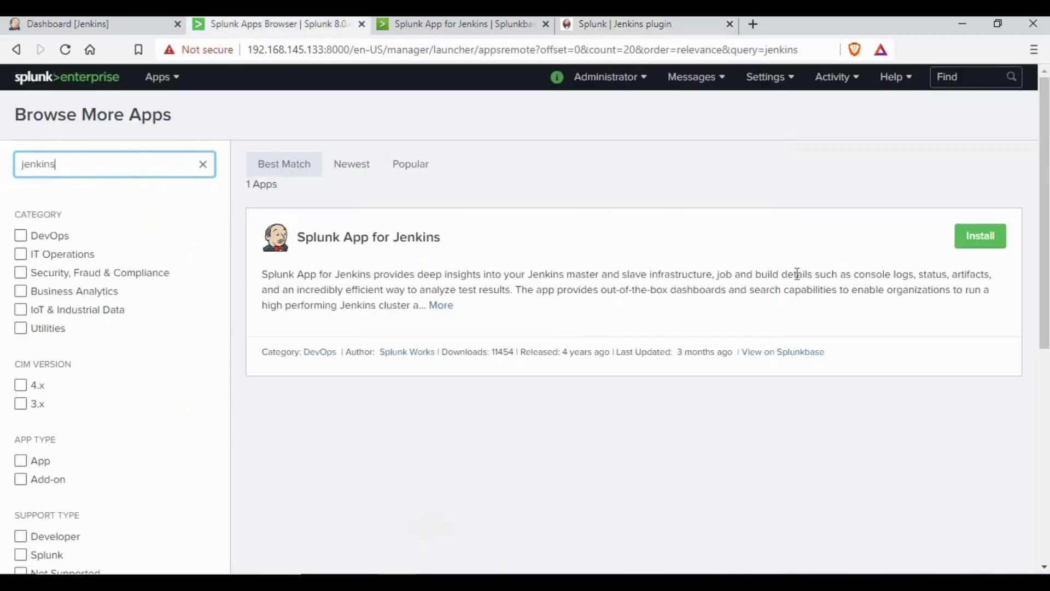
left_click(985, 243)
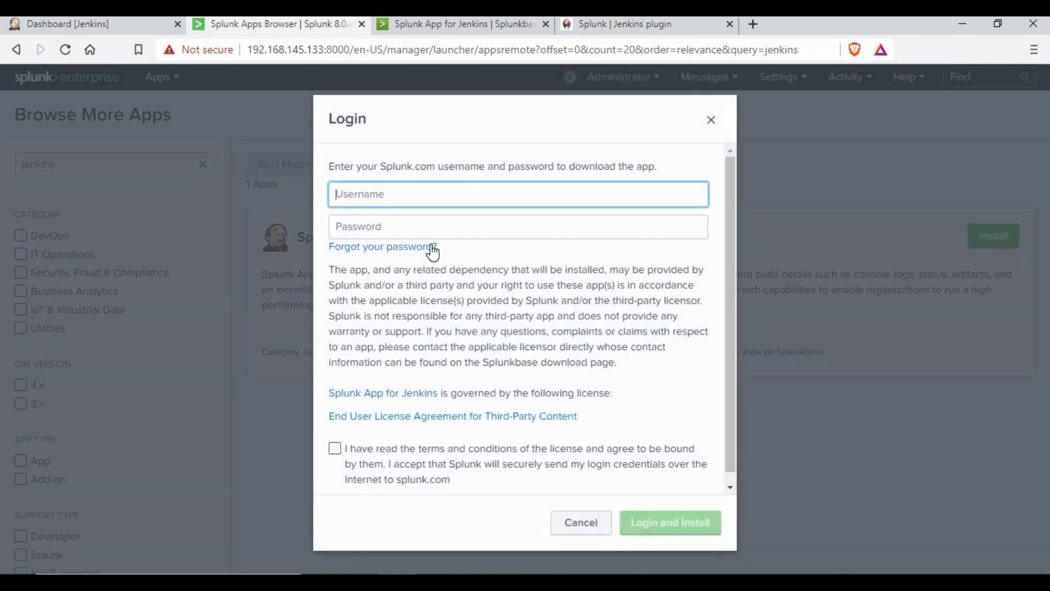
left_click(341, 457)
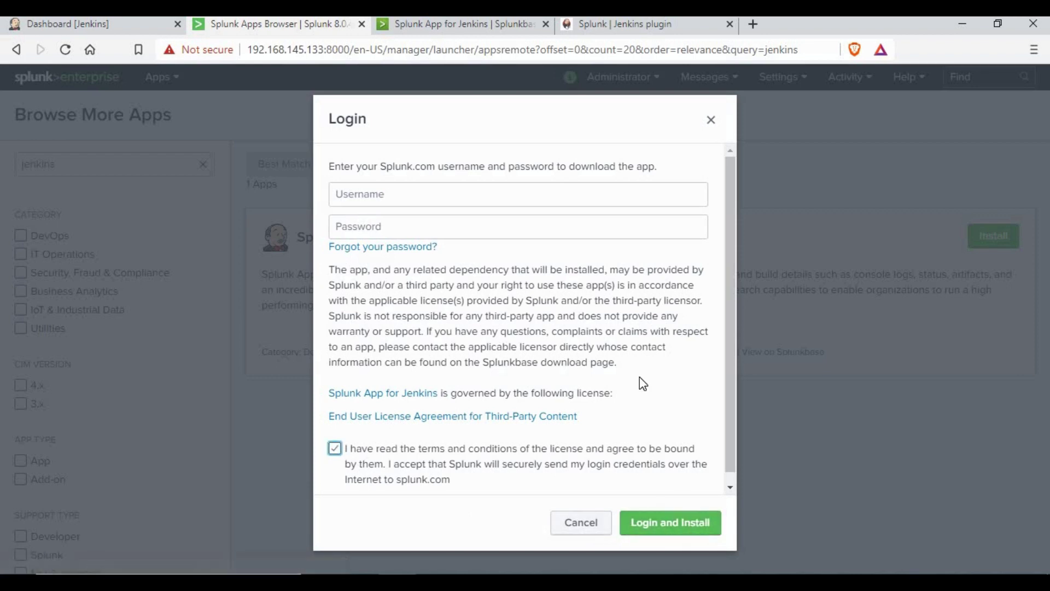
key("Return")
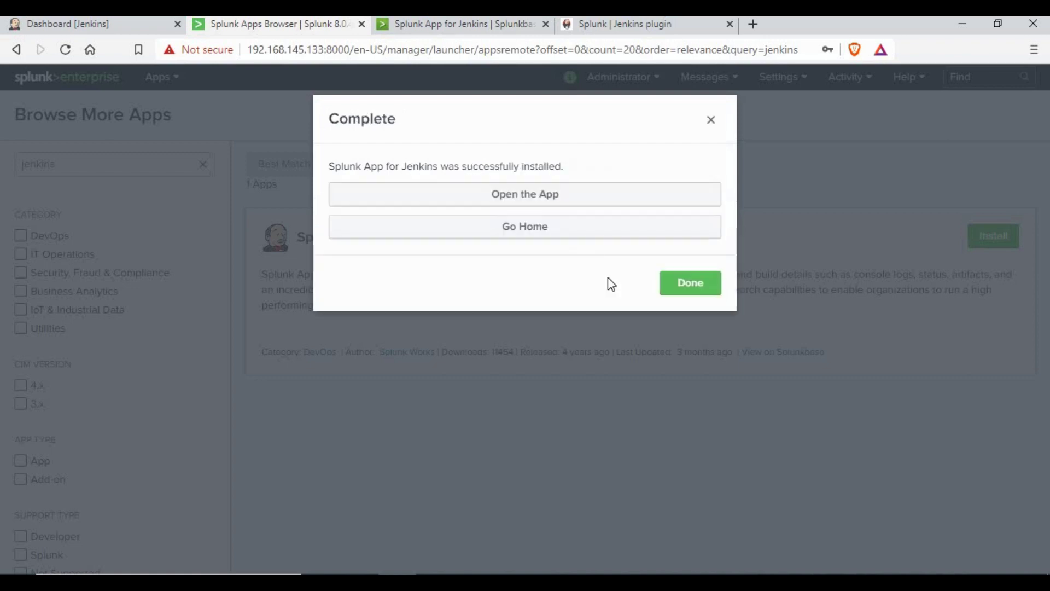
left_click(528, 231)
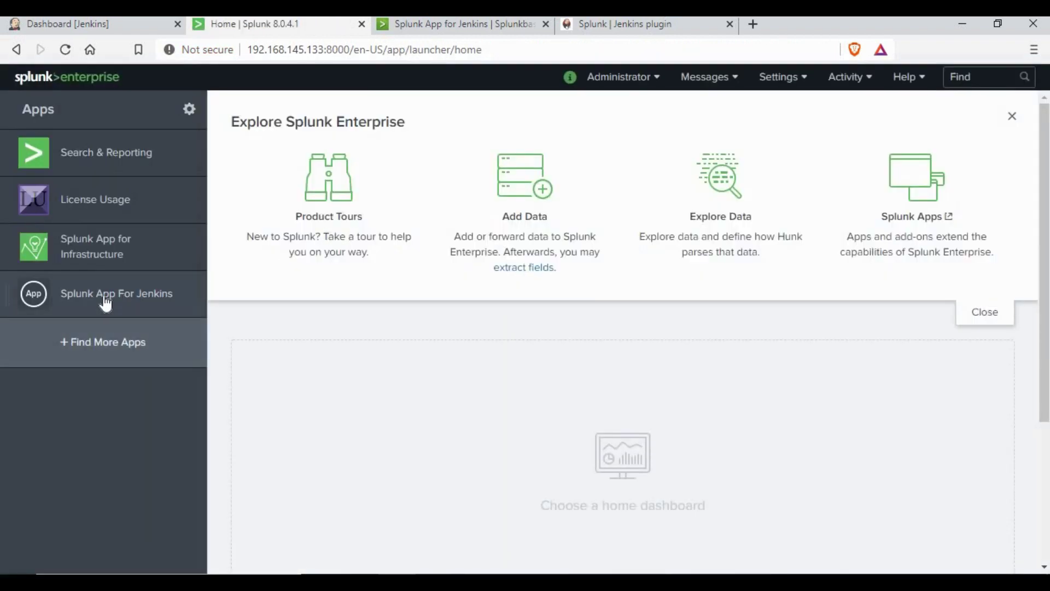
Install the Splunk plugin from Jenkins' available plugins without restart, then return to the top page.
left_click(104, 23)
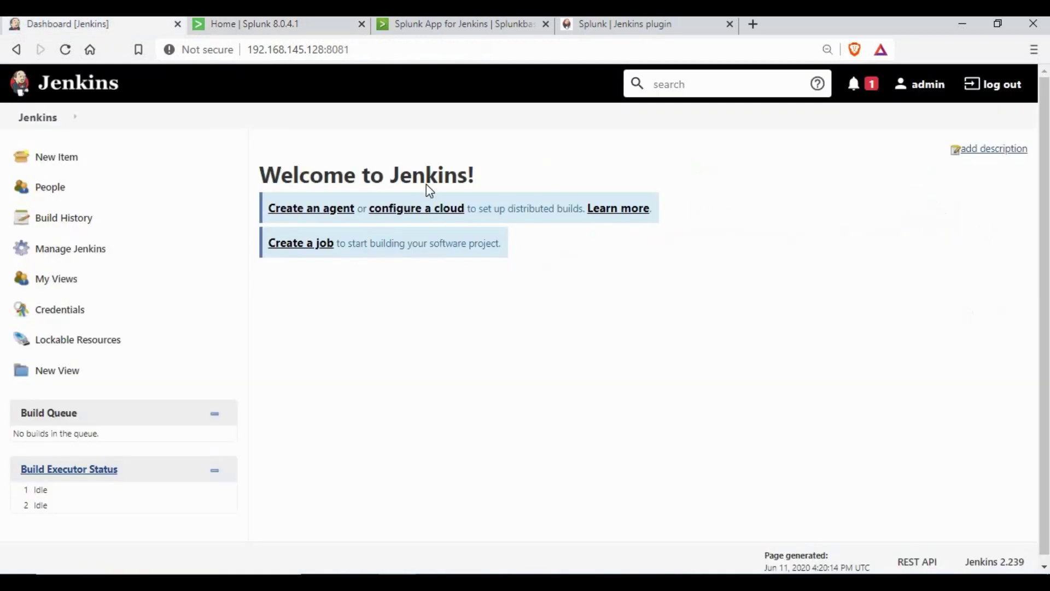
left_click(75, 257)
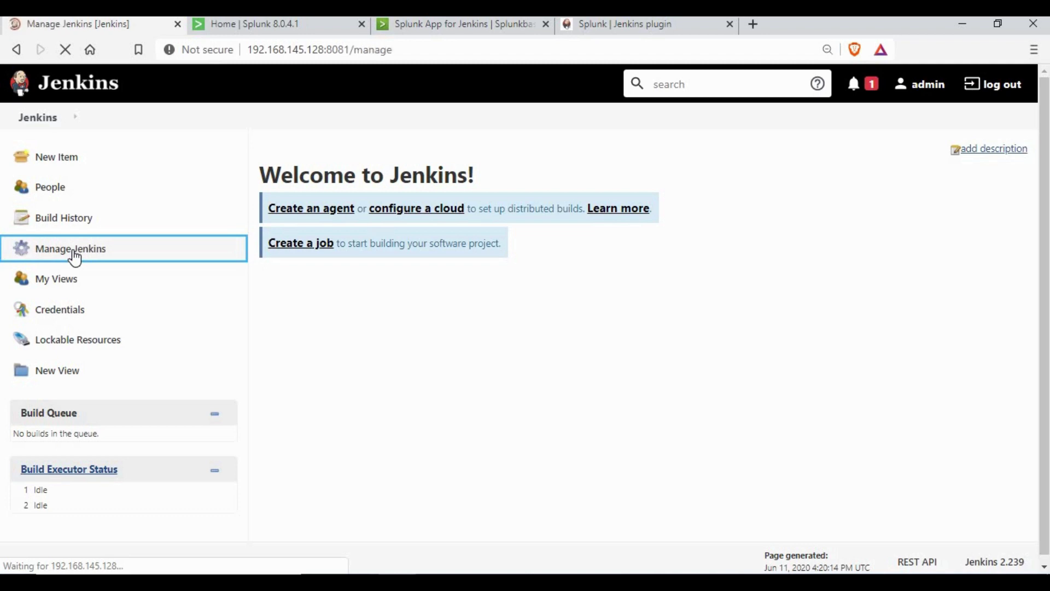
left_click(858, 285)
left_click(350, 200)
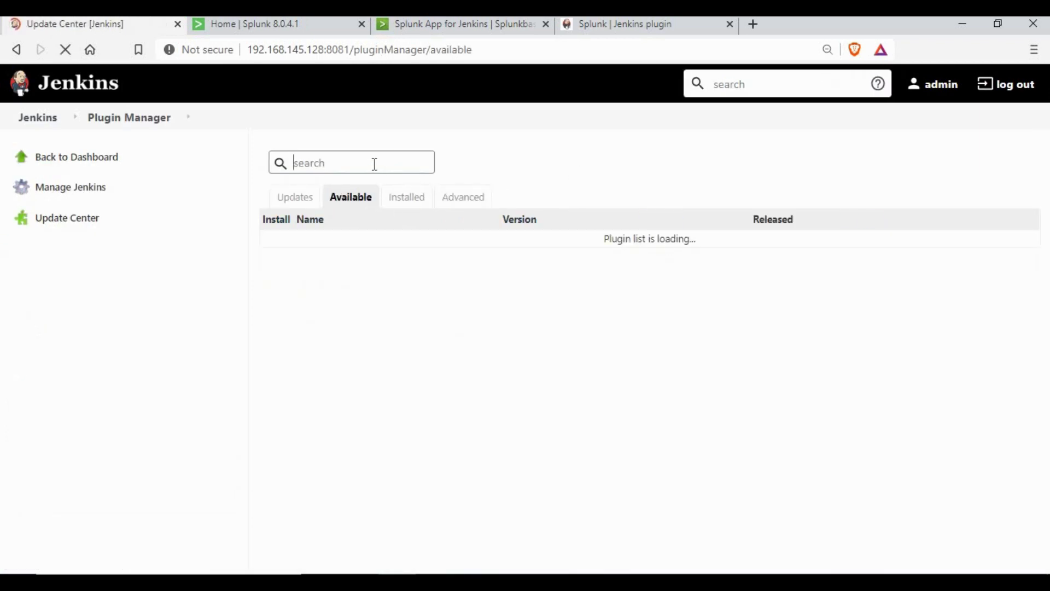
type("splunk")
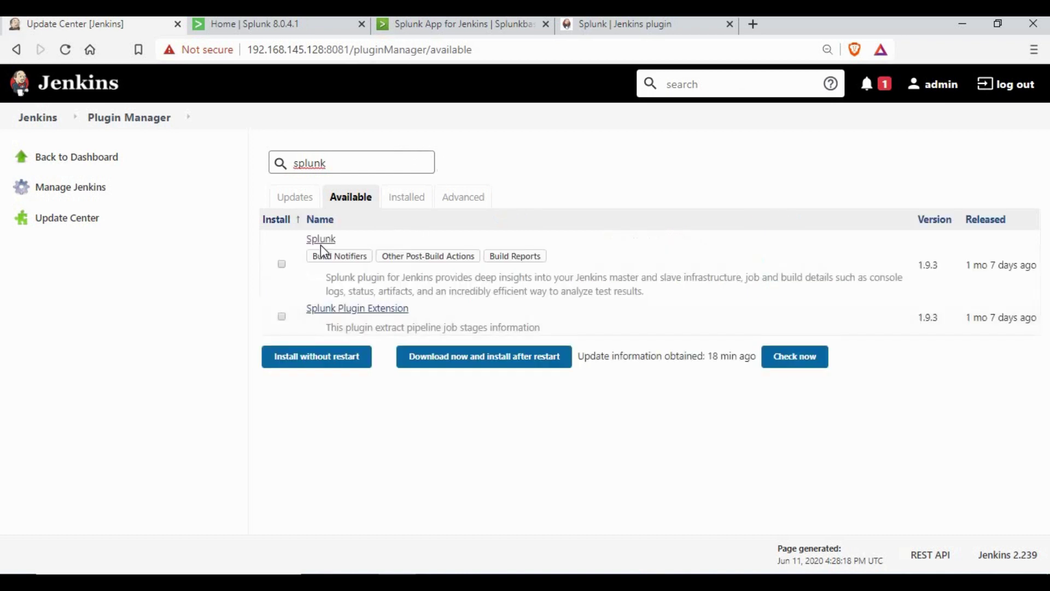
left_click(282, 264)
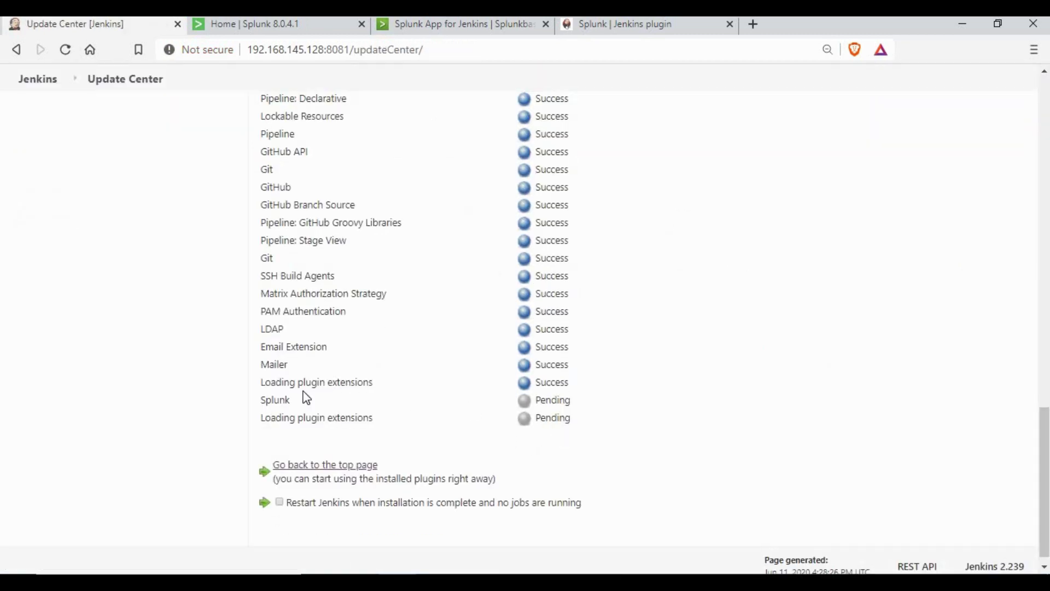
double_click(420, 405)
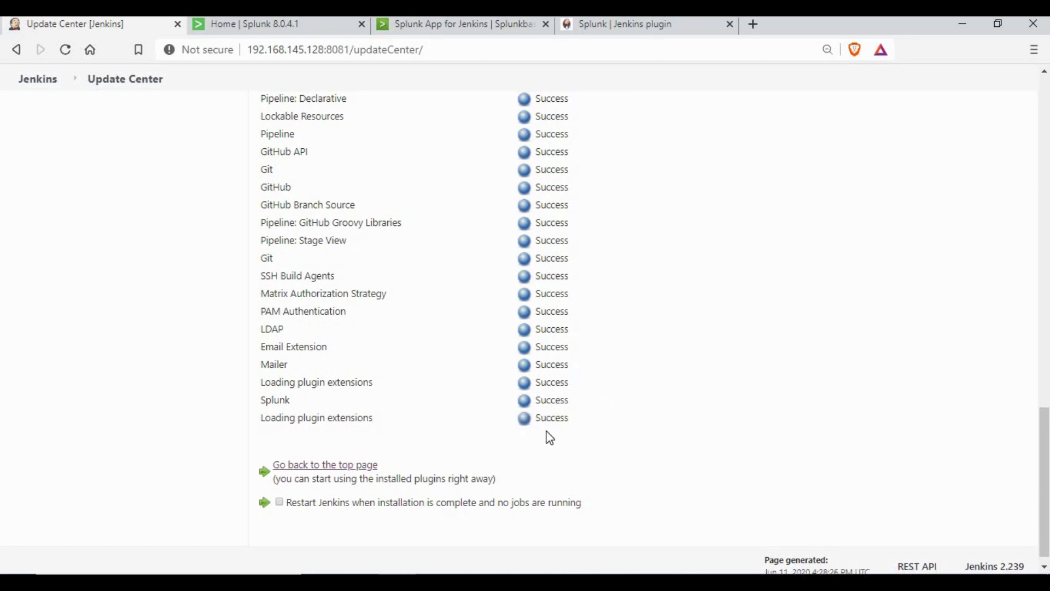
left_click(319, 466)
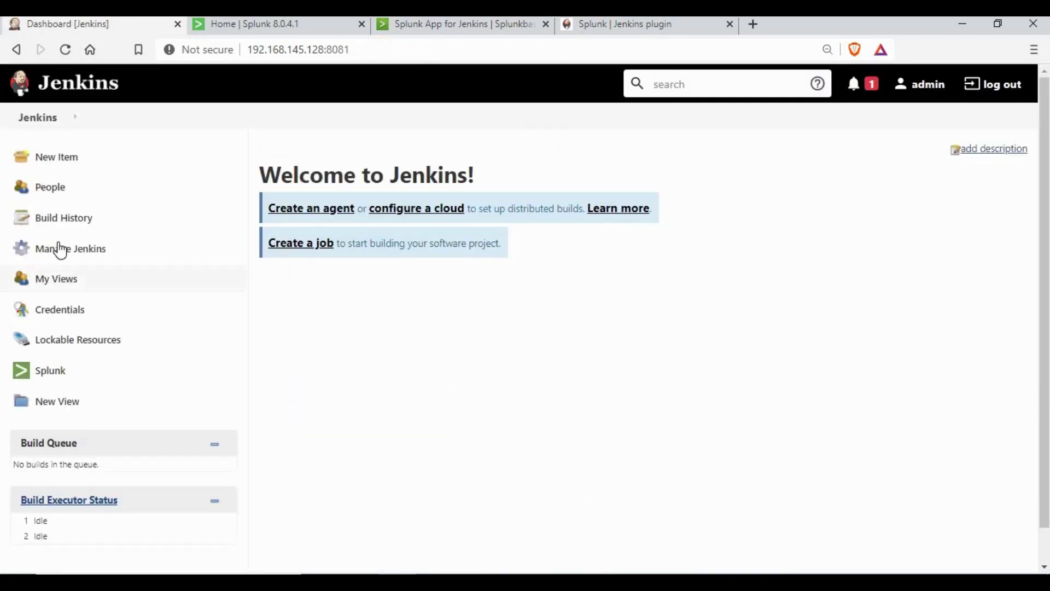
Open Manage Jenkins > Configure System and scroll to the Splunk for Jenkins Configuration section.
left_click(64, 256)
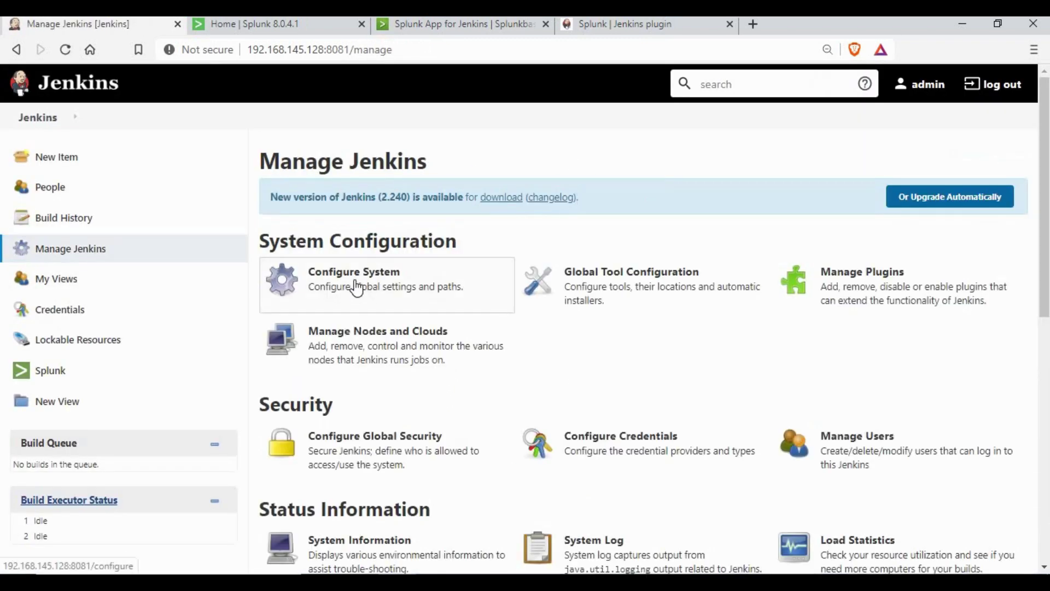
left_click(360, 286)
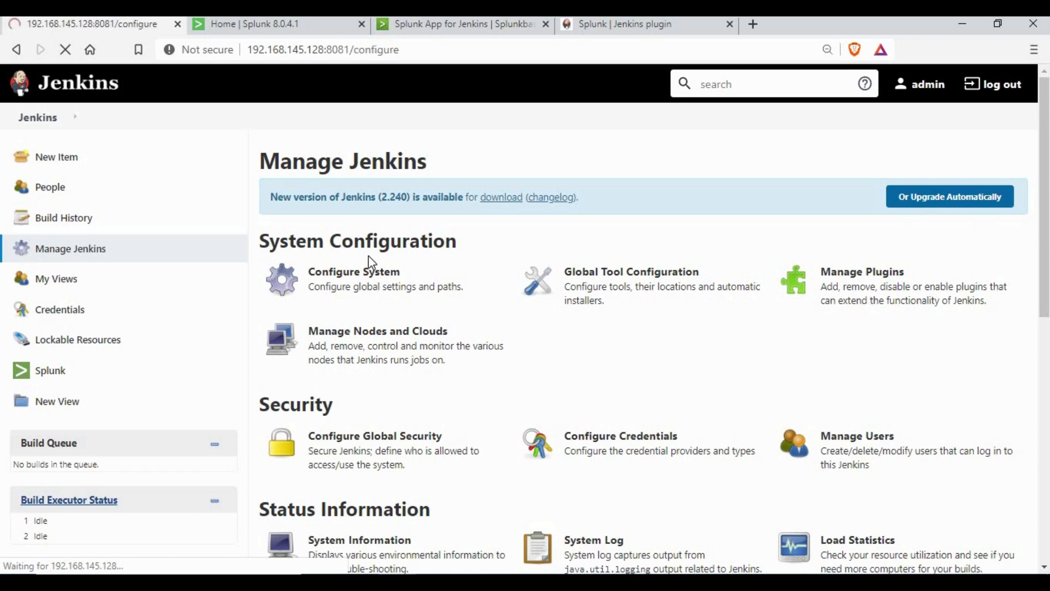
scroll(444, 219, "down", 5)
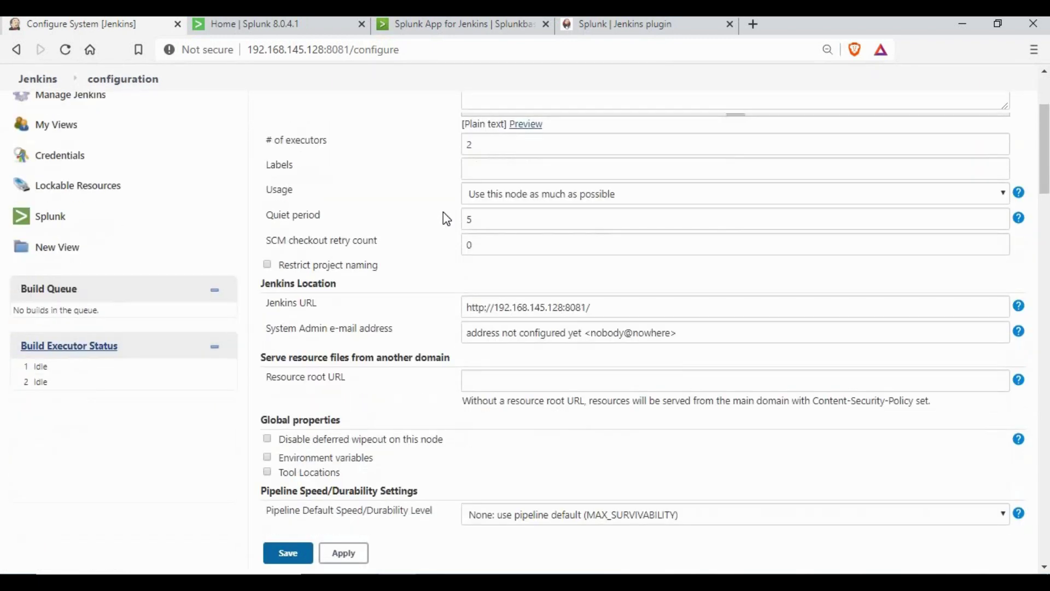
scroll(388, 211, "down", 6)
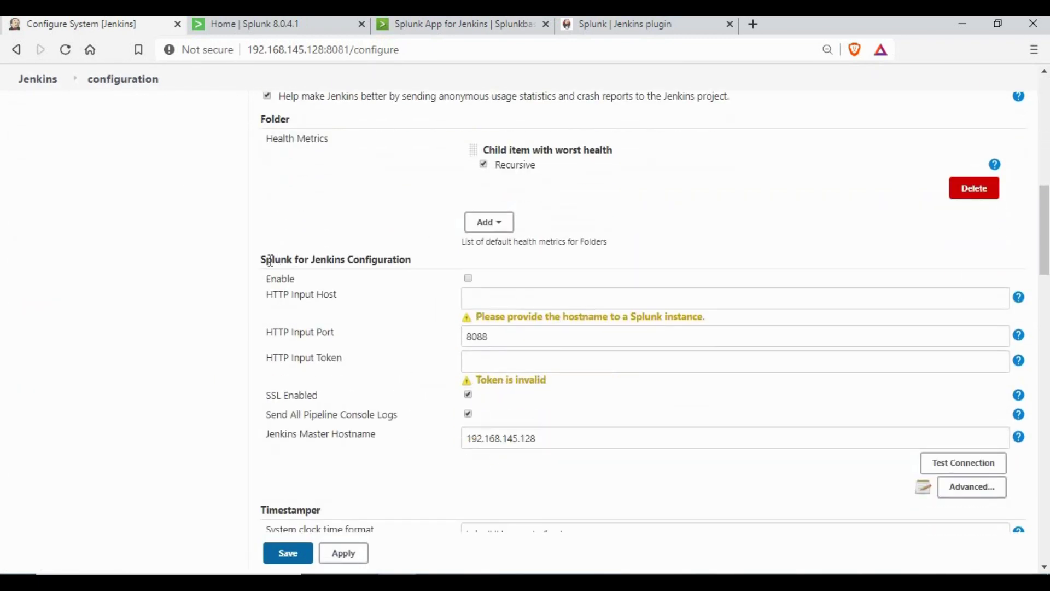
left_click_drag(389, 257, 264, 258)
left_click(418, 239)
scroll(356, 180, "down", 3)
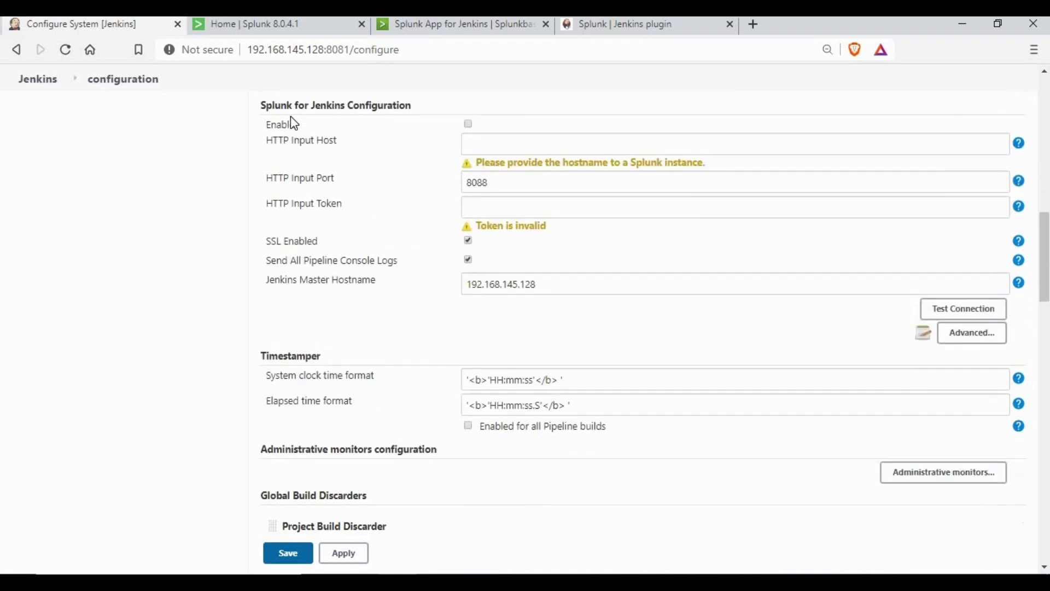
Set HTTP Input Host to 192.168.145.133, copied from the Splunk tab's address bar.
left_click(488, 146)
key("ctrl+Tab")
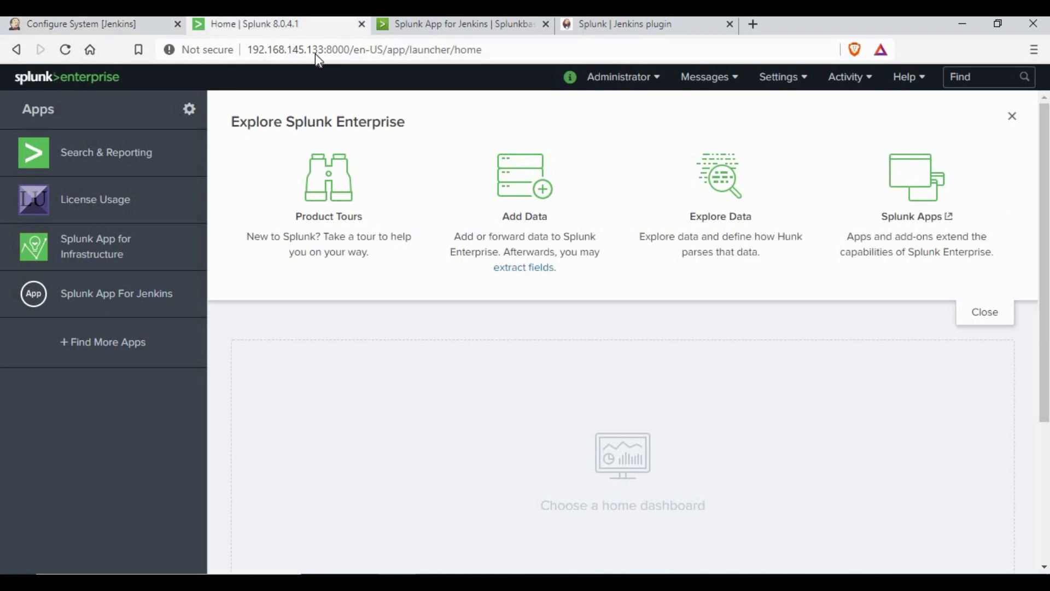
left_click(324, 48)
left_click(324, 49)
left_click_drag(324, 49, 251, 53)
key("ctrl+c")
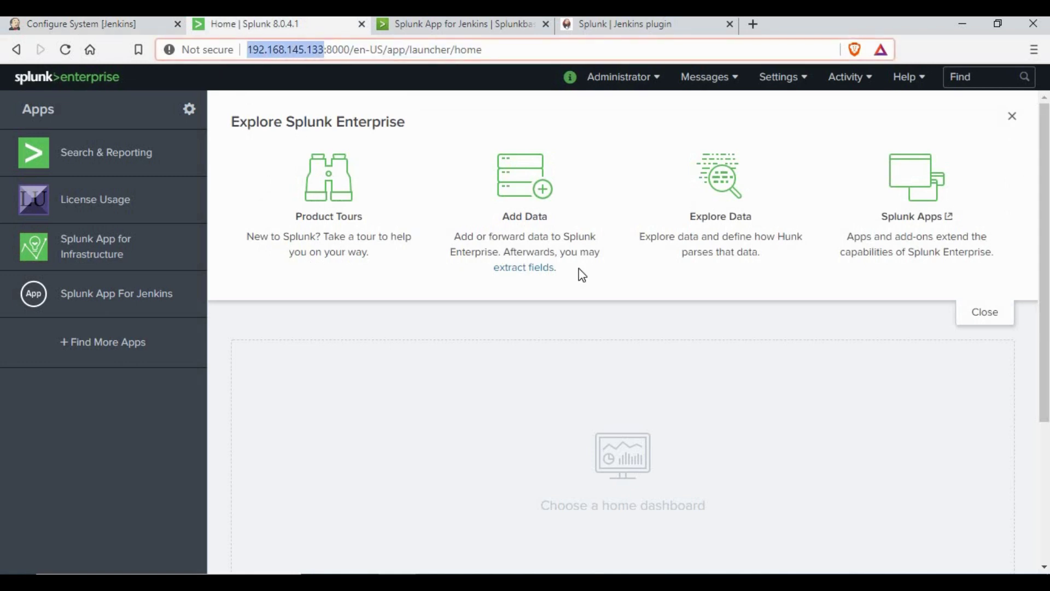
key("ctrl+shift+Tab")
key("ctrl+v")
left_click_drag(498, 145, 466, 145)
key("BackSpace")
left_click(563, 150)
key("BackSpace")
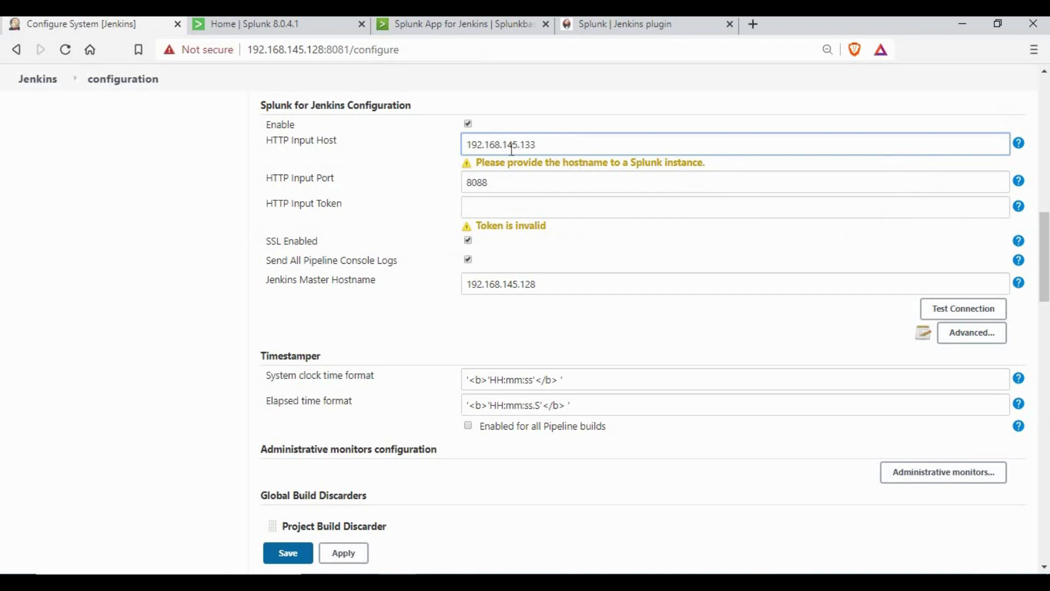
Confirm the port is 8088 and select the HTTP Input Token field before switching to Splunk.
left_click(503, 163)
triple_click(520, 167)
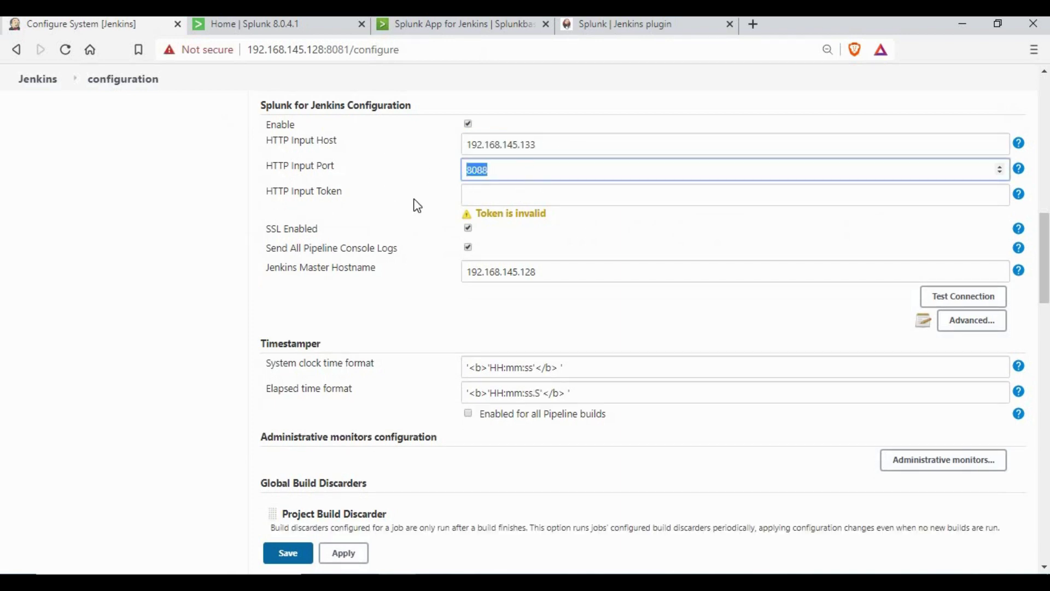
left_click(501, 192)
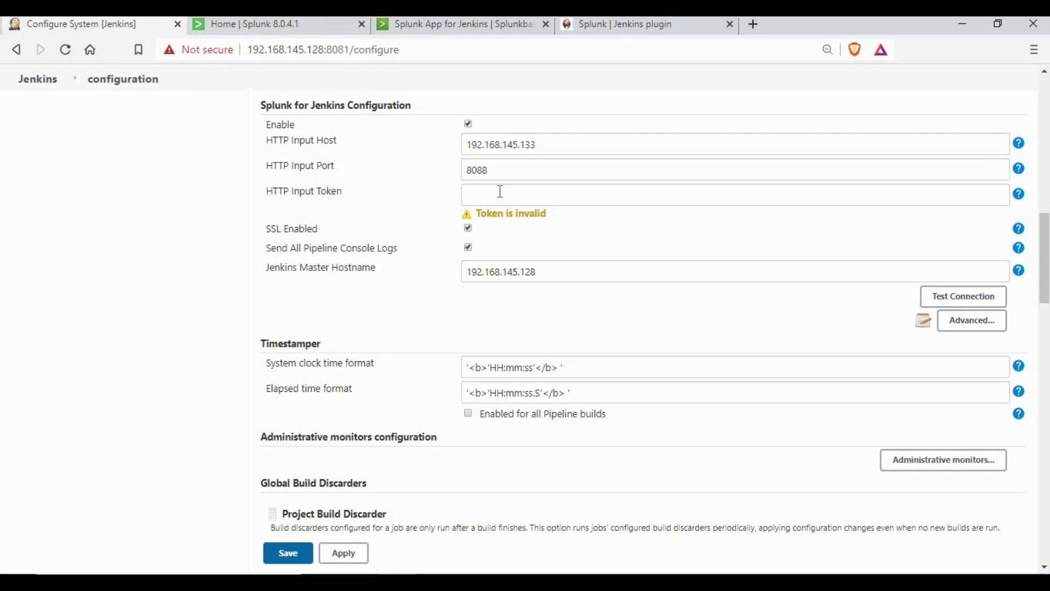
left_click(270, 30)
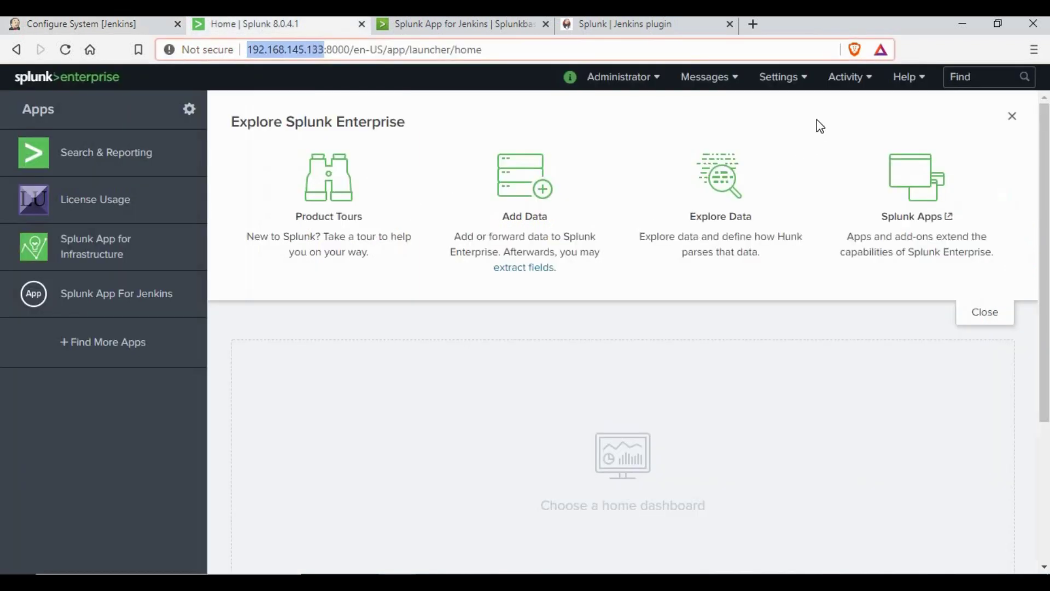
Go to Settings > Data inputs > HTTP Event Collector and start a new token.
left_click(802, 82)
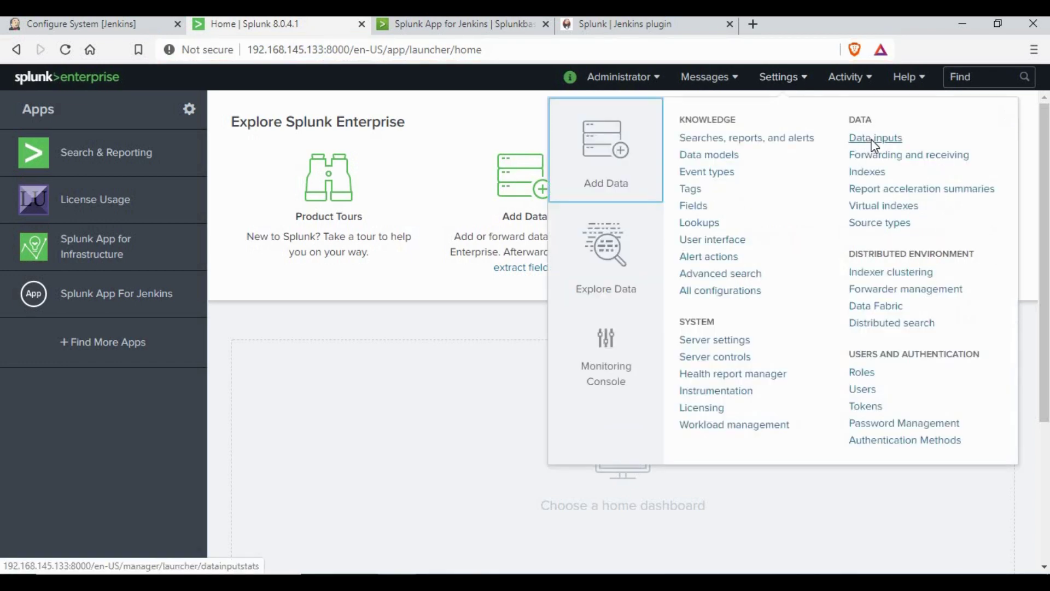
left_click(868, 139)
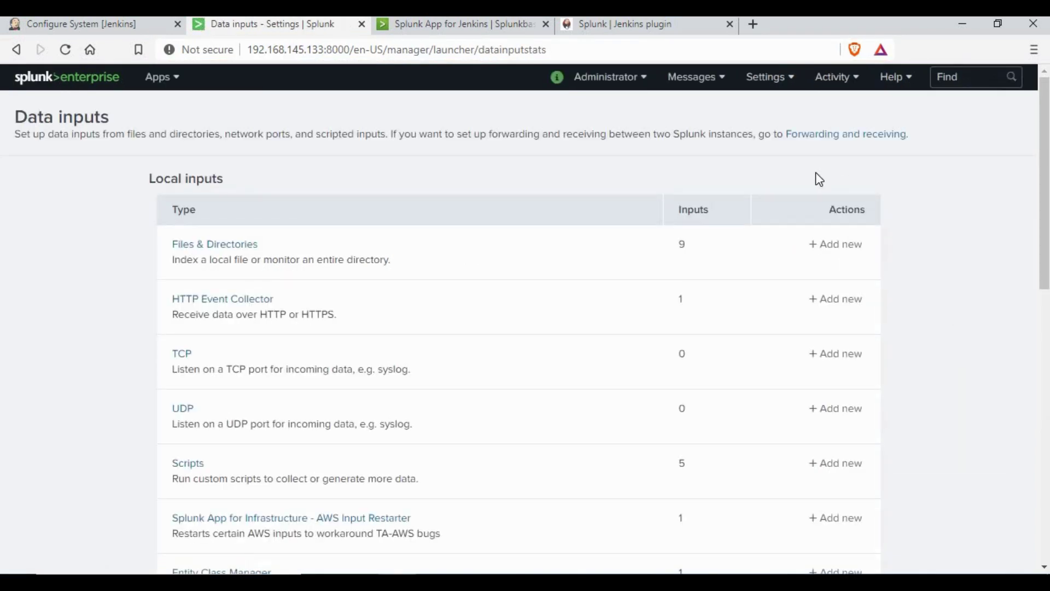
left_click(220, 300)
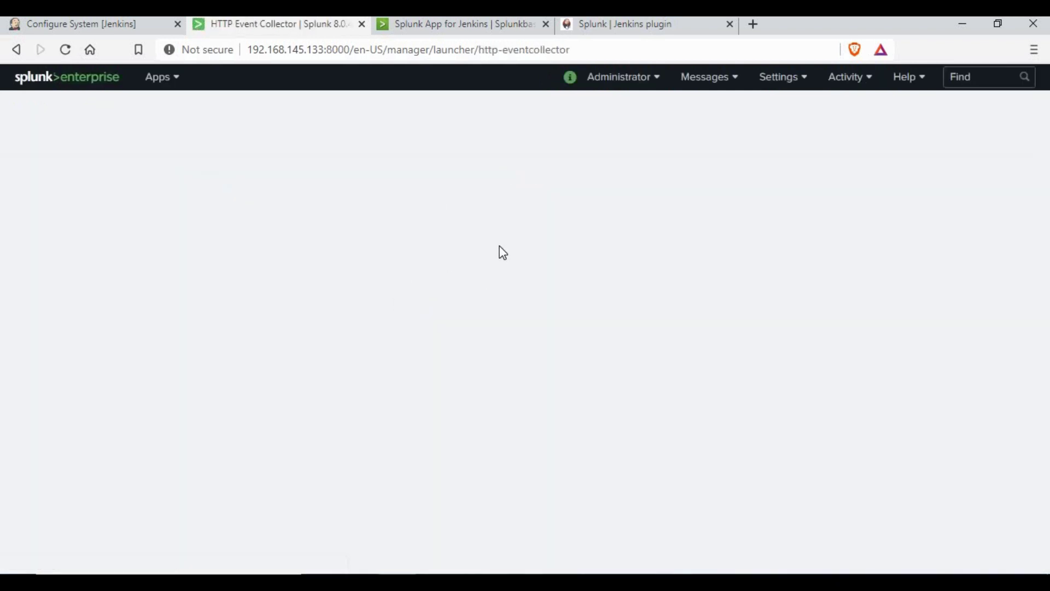
left_click(1003, 120)
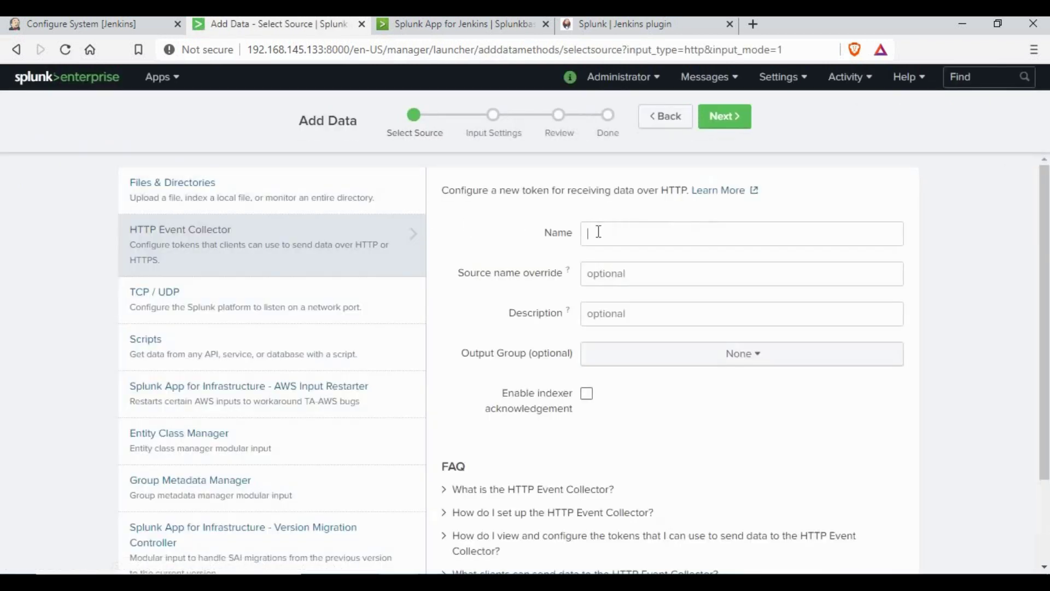
Create an HEC token named 'Splunk' with the default input settings.
left_click(599, 232)
type("S")
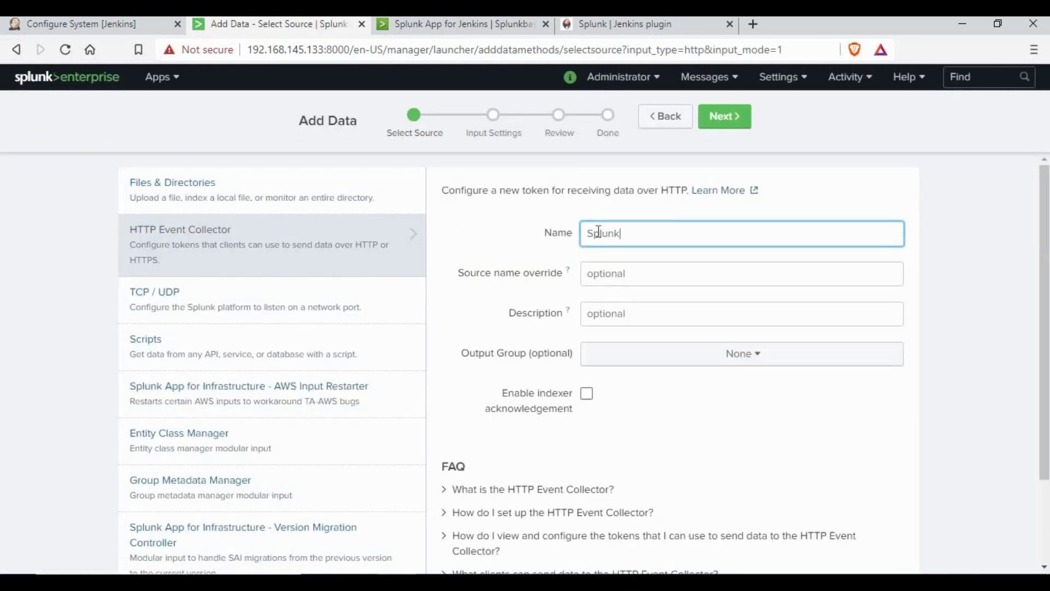
type("plunk")
key("ctrl+a")
left_click(716, 127)
left_click(720, 123)
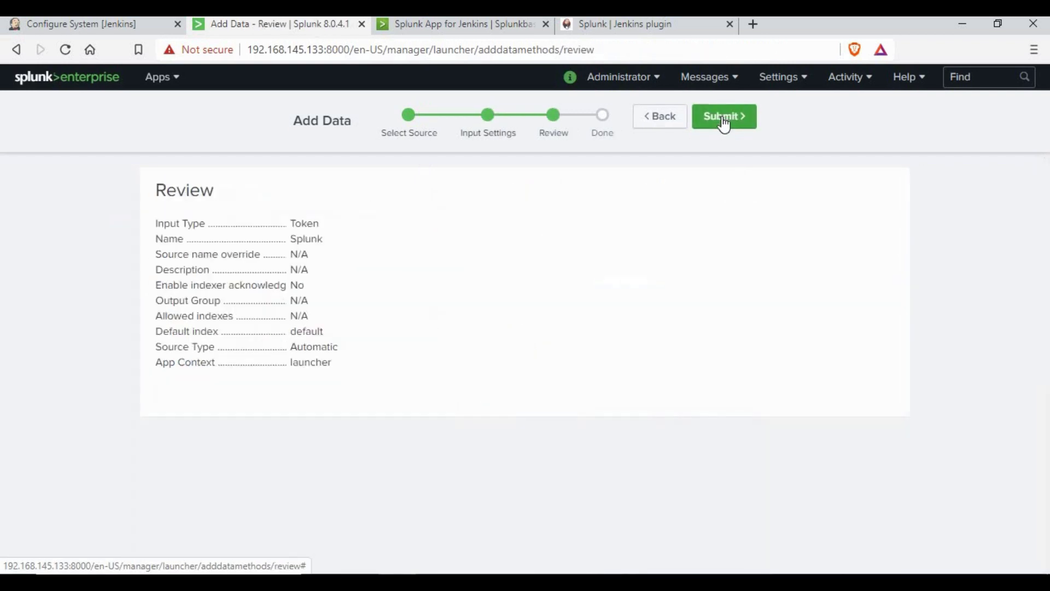
left_click(721, 116)
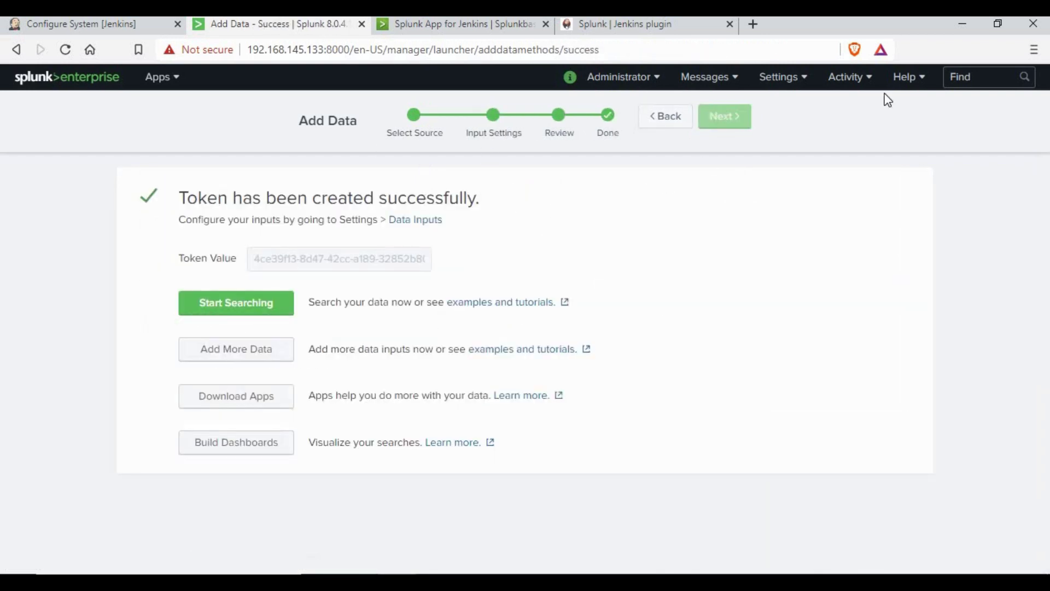
Copy the Splunk token's value from the HTTP Event Collector token list.
left_click(786, 81)
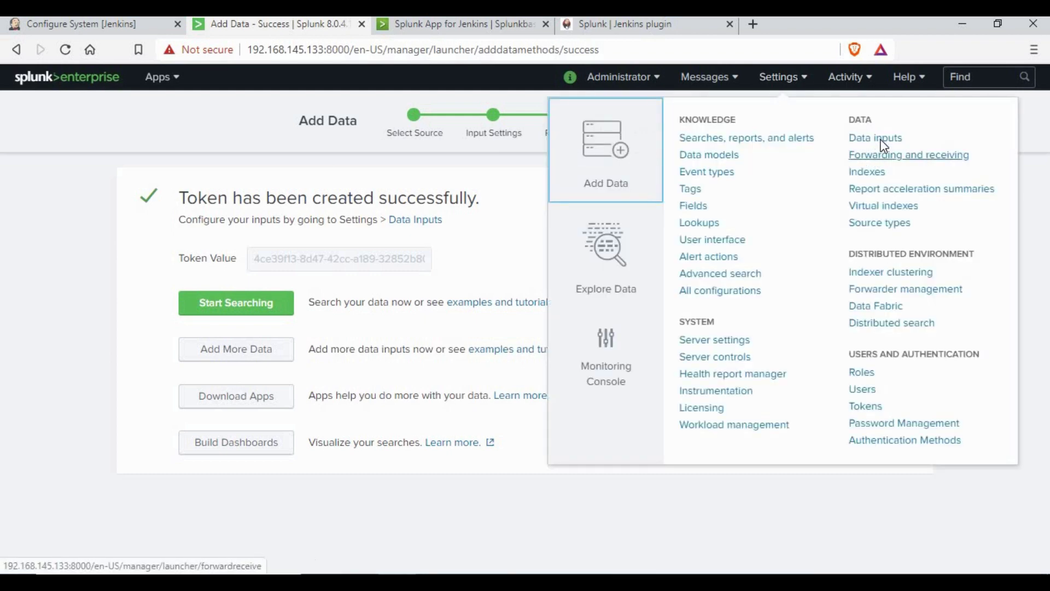
left_click(871, 141)
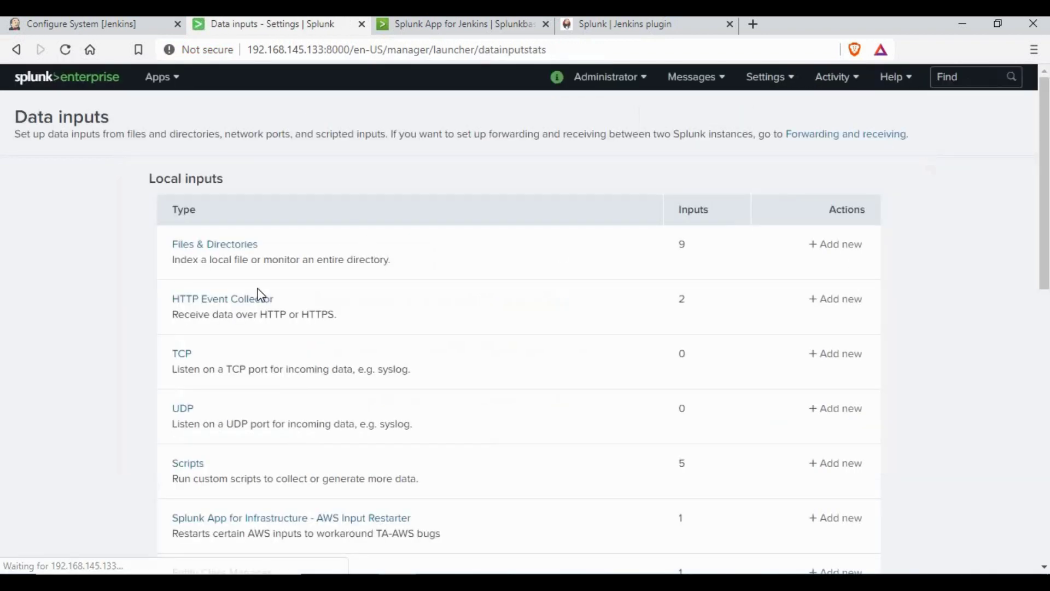
left_click(273, 299)
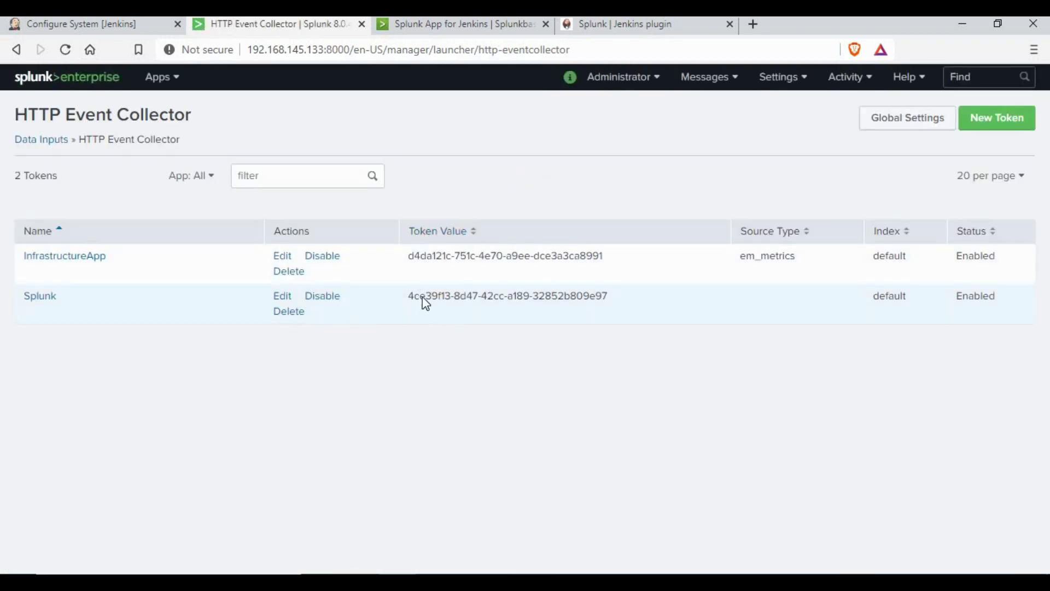
left_click(423, 300)
right_click(440, 306)
left_click(470, 312)
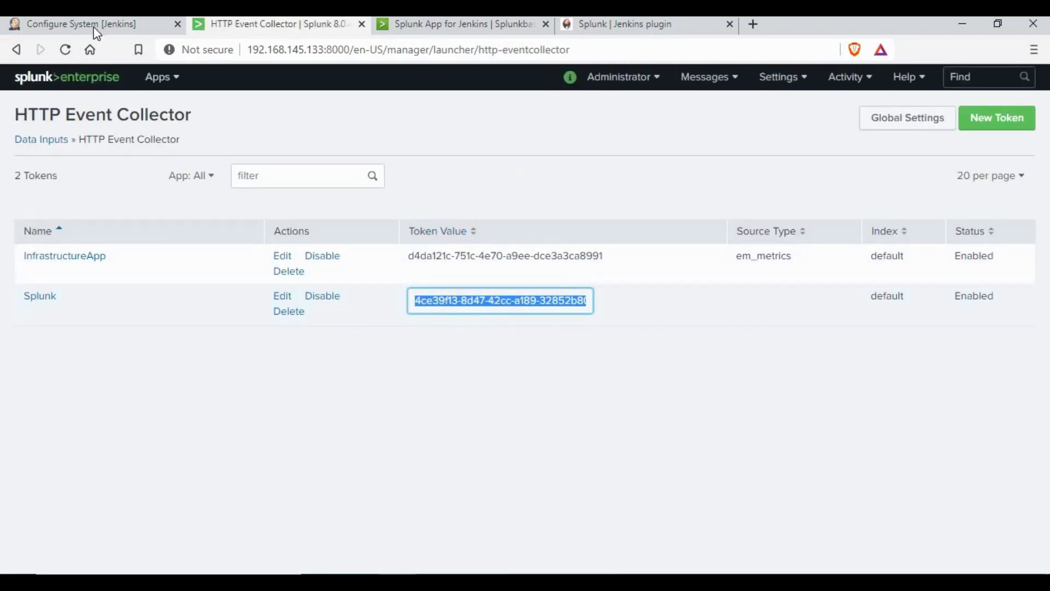
Paste the token into Jenkins' HTTP Input Token field and turn SSL off.
left_click(95, 31)
key("ctrl+v")
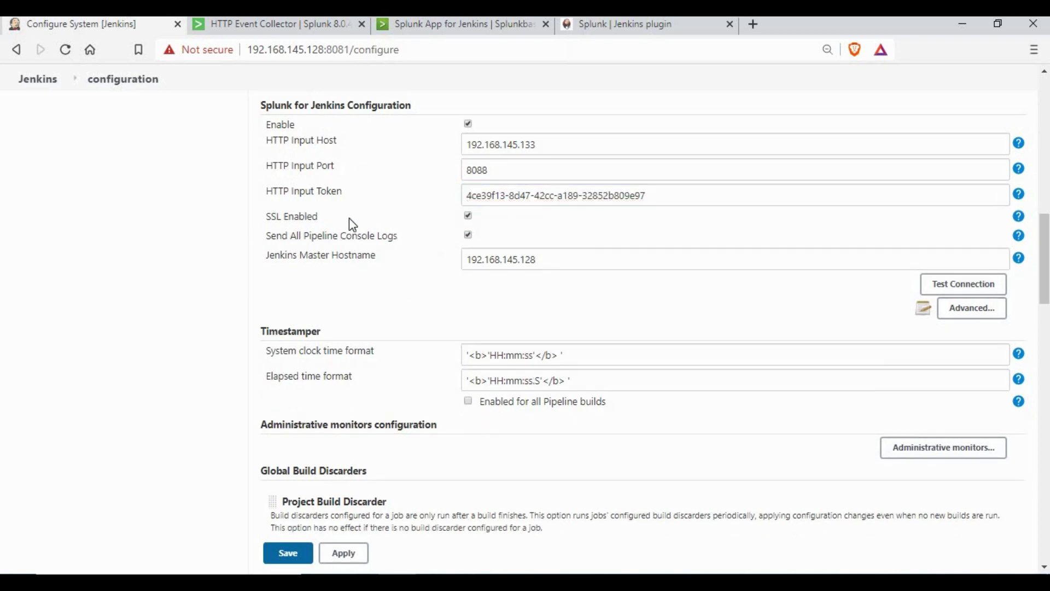
left_click(468, 215)
Check that HEC global settings have SSL off on port 8088, leaving them unchanged.
left_click(251, 31)
left_click(887, 124)
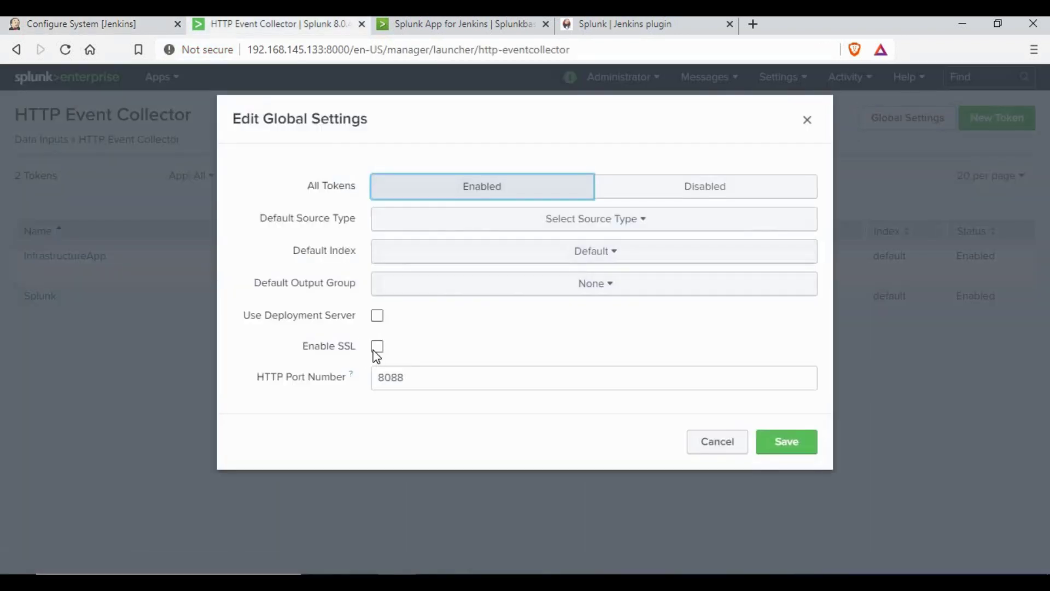
left_click(723, 444)
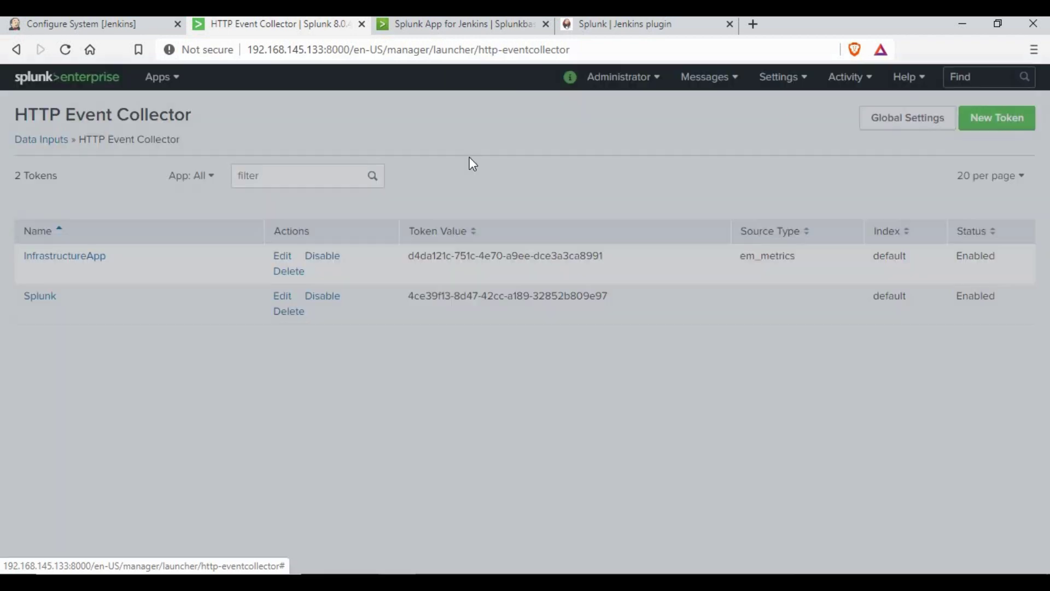
Test the Jenkins connection to Splunk, which reports No route to host (Host unreachable).
left_click(107, 27)
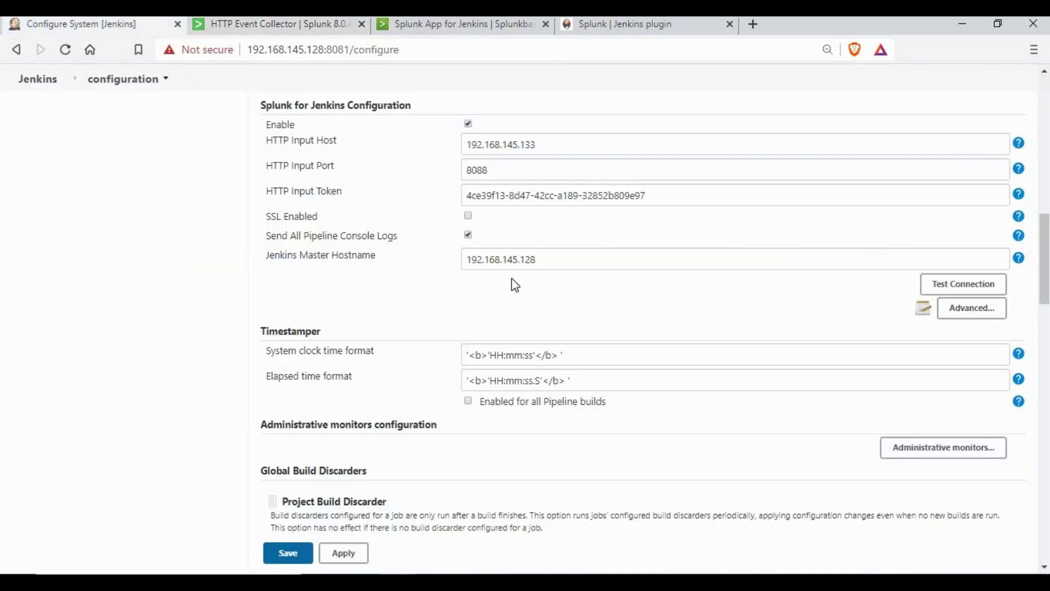
left_click(984, 285)
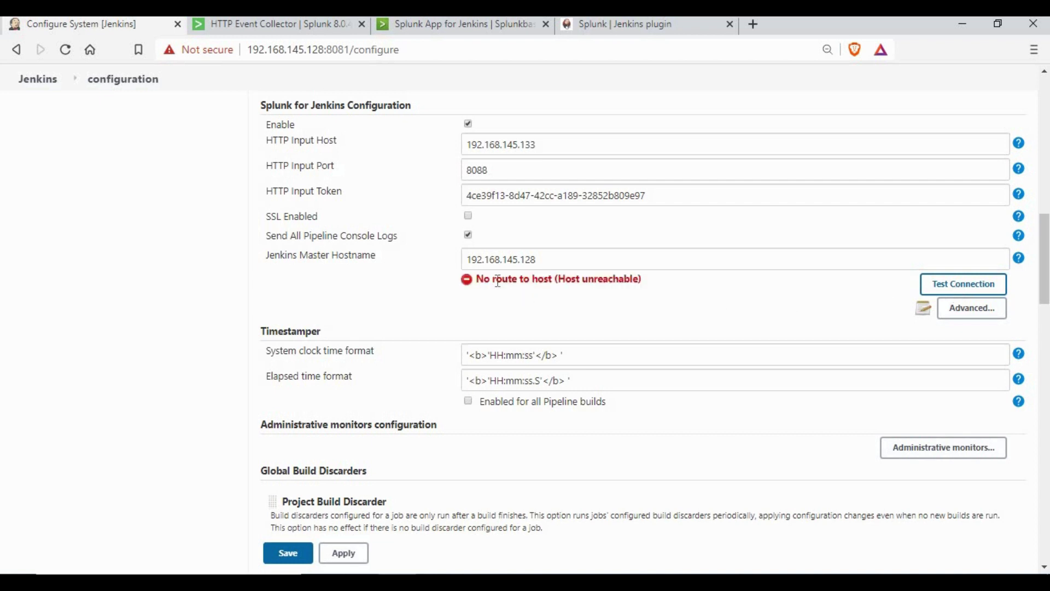
left_click_drag(481, 279, 662, 278)
left_click(664, 277)
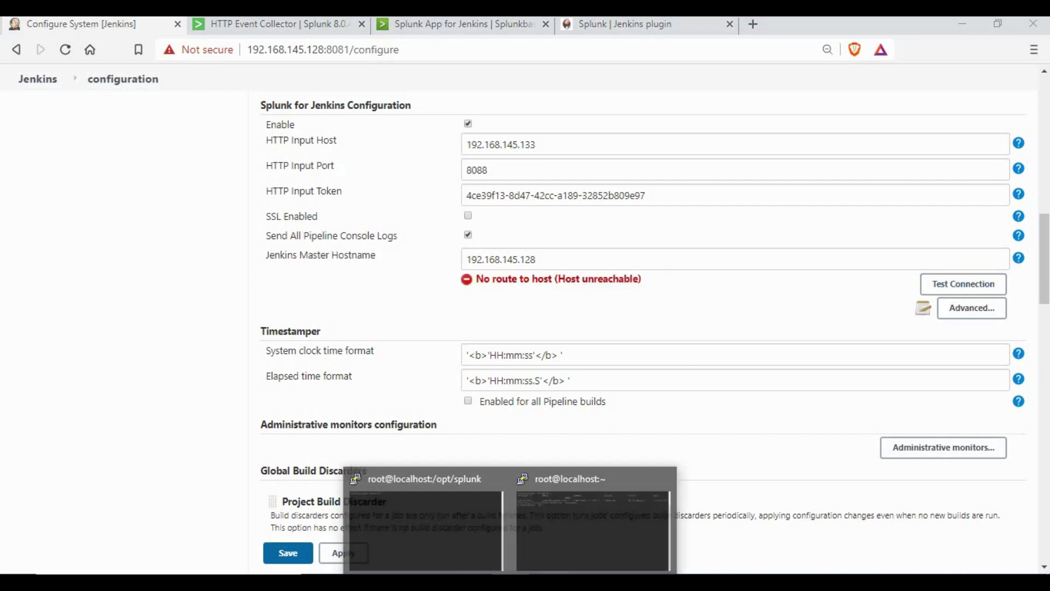
Permanently allow port 8088/tcp in the public firewall zone and reload the firewall.
left_click(465, 509)
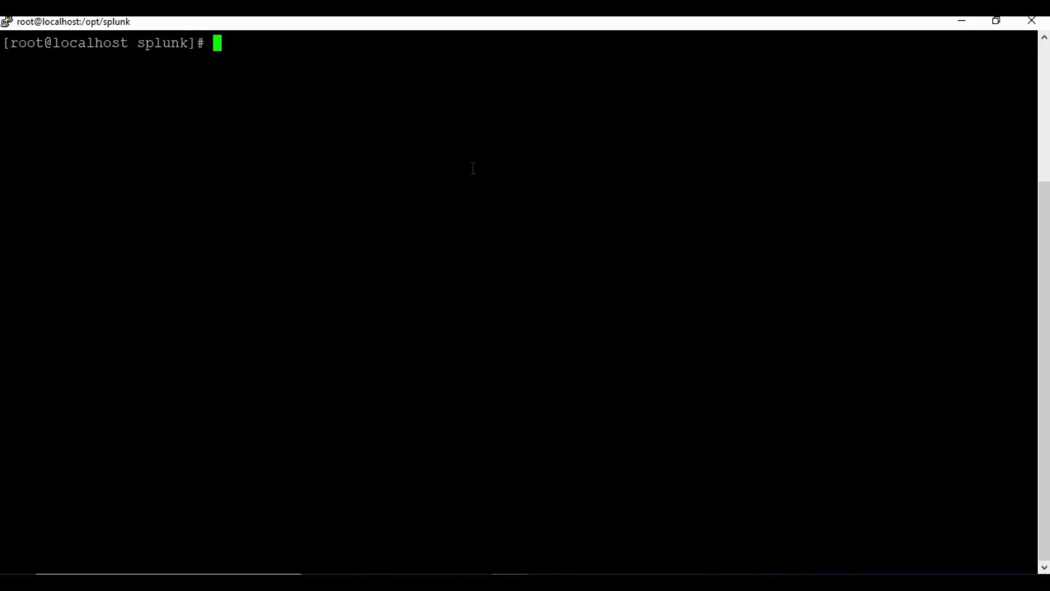
right_click(329, 121)
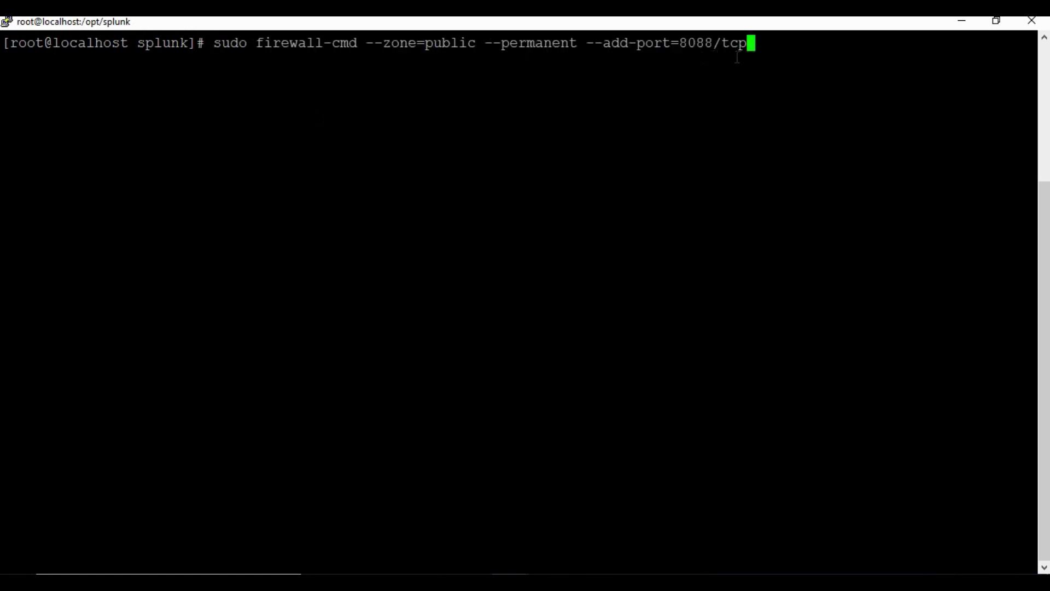
key("Return")
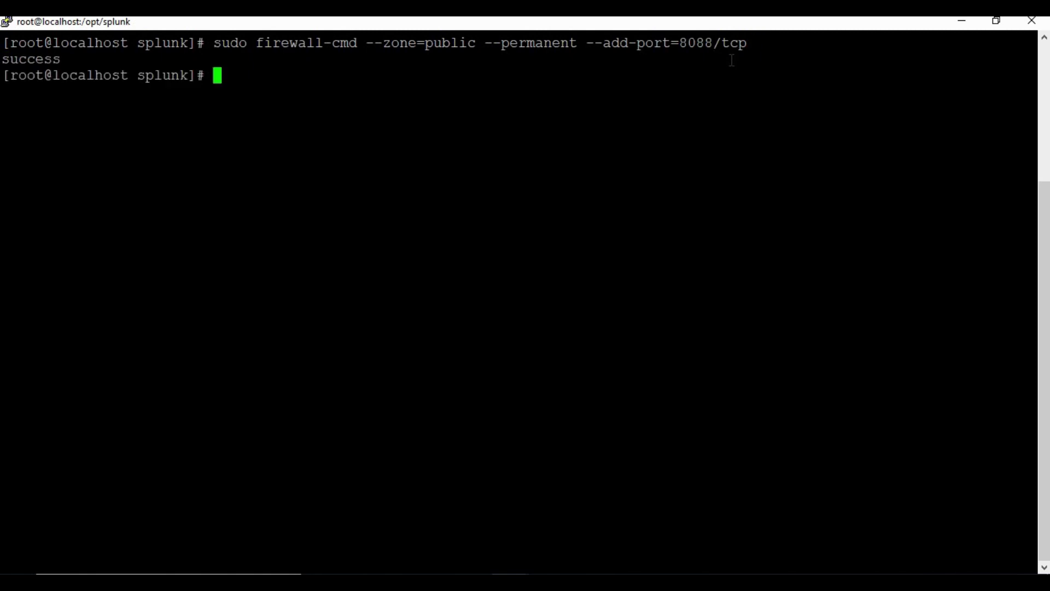
right_click(510, 354)
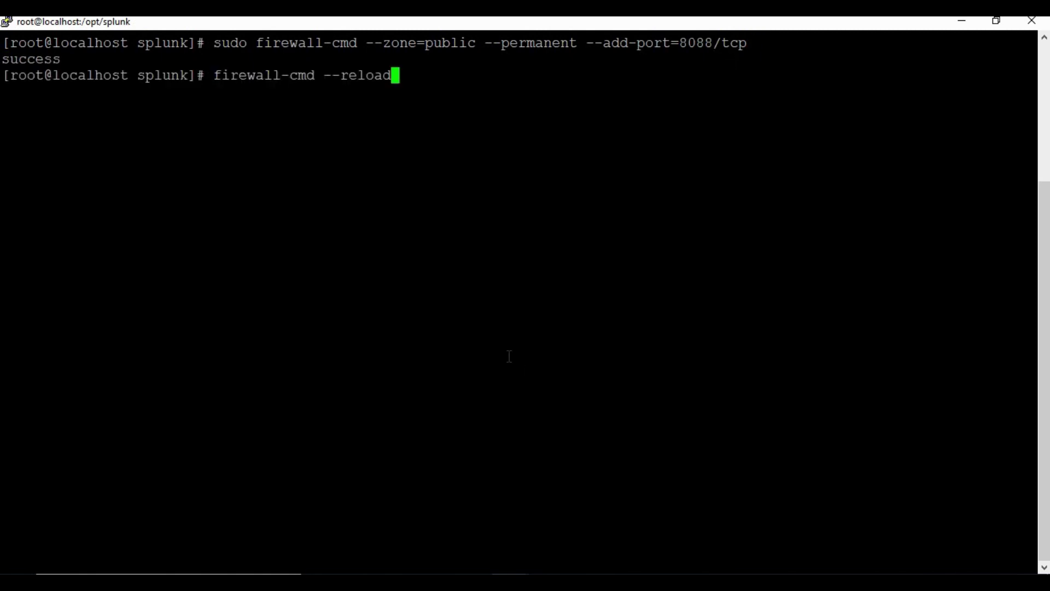
key("Return")
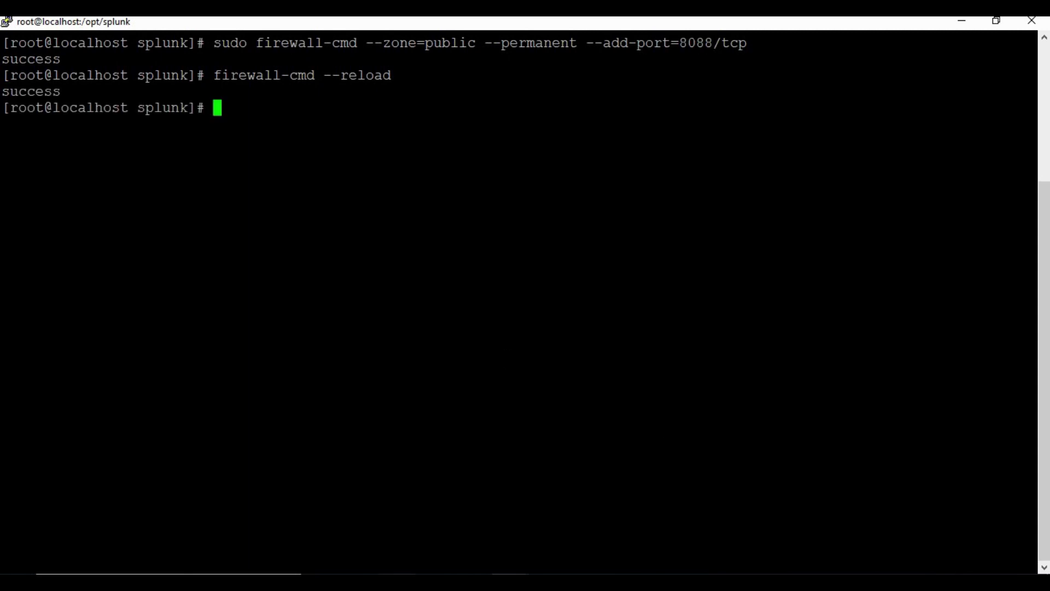
key("alt+Tab")
Retest the Splunk connection until it is verified, then save the Jenkins configuration.
left_click(945, 287)
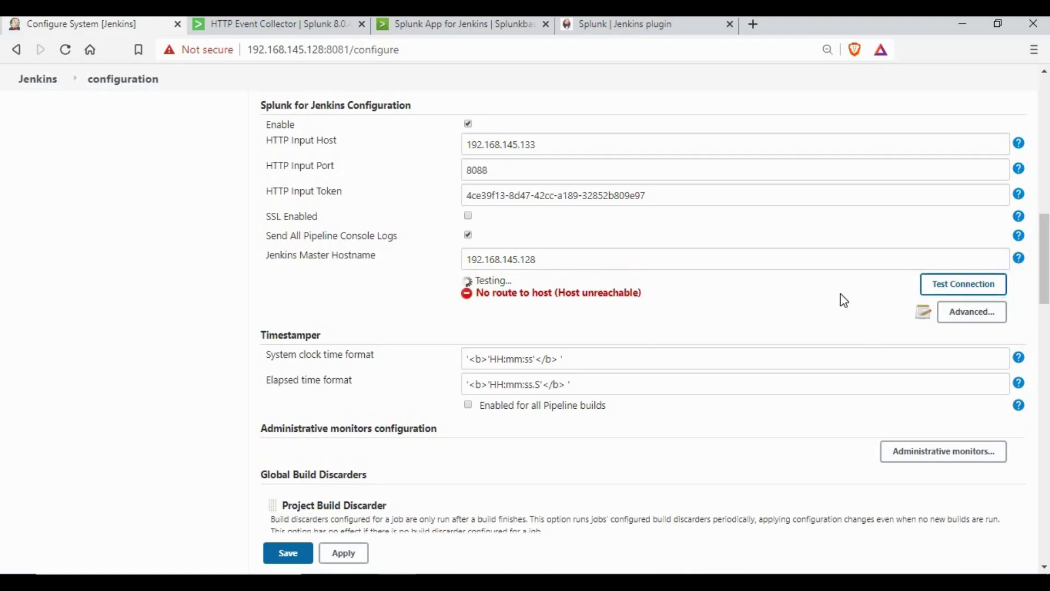
left_click_drag(462, 281, 605, 288)
left_click(608, 288)
left_click(288, 558)
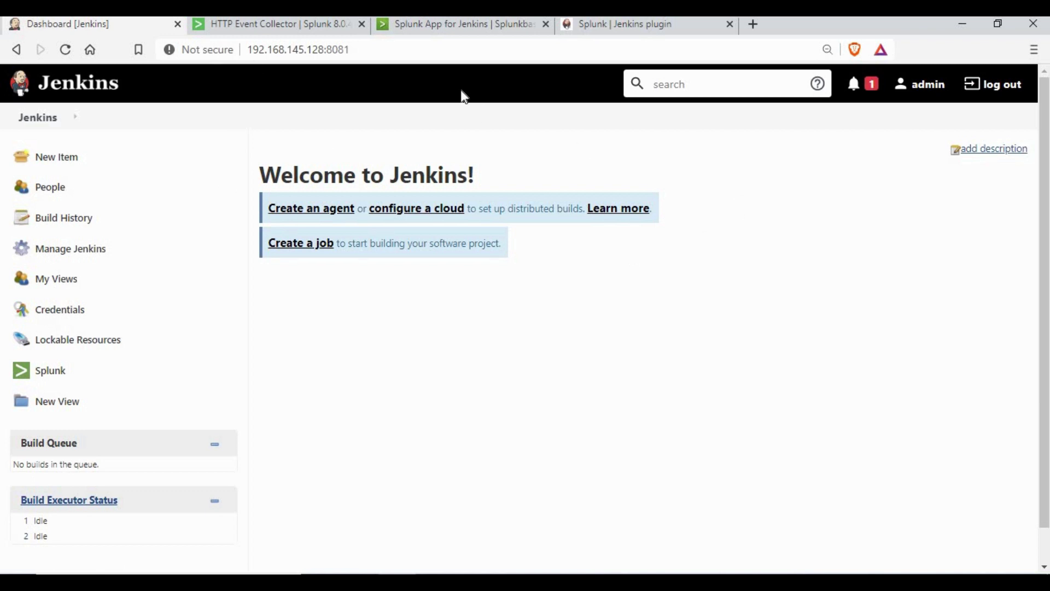
Restart Jenkins via the /restart URL and bring up the Splunk home page.
left_click(446, 52)
left_click(446, 53)
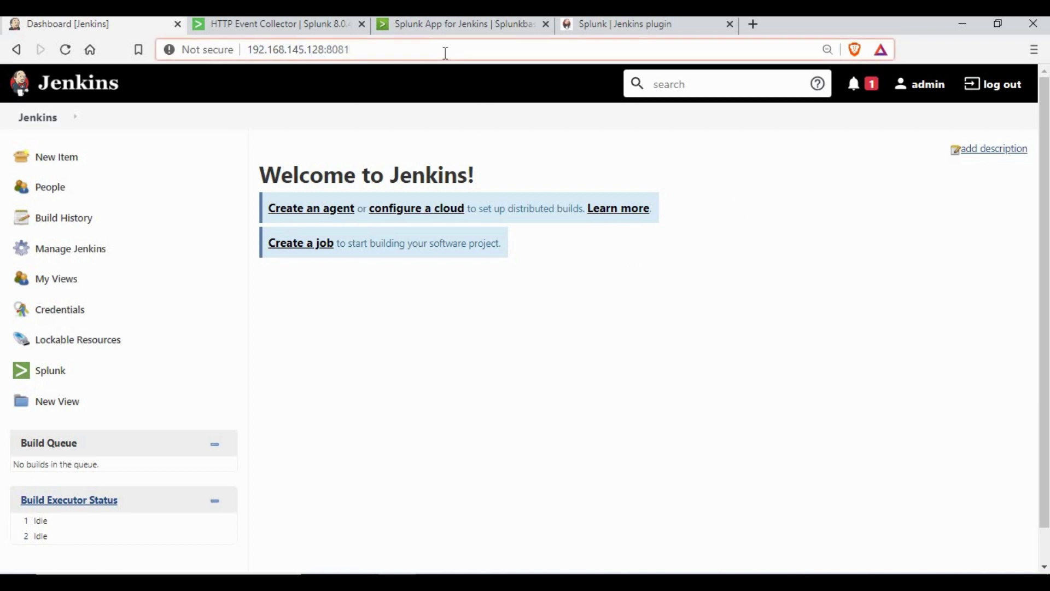
type("/restart")
key("Return")
left_click(463, 157)
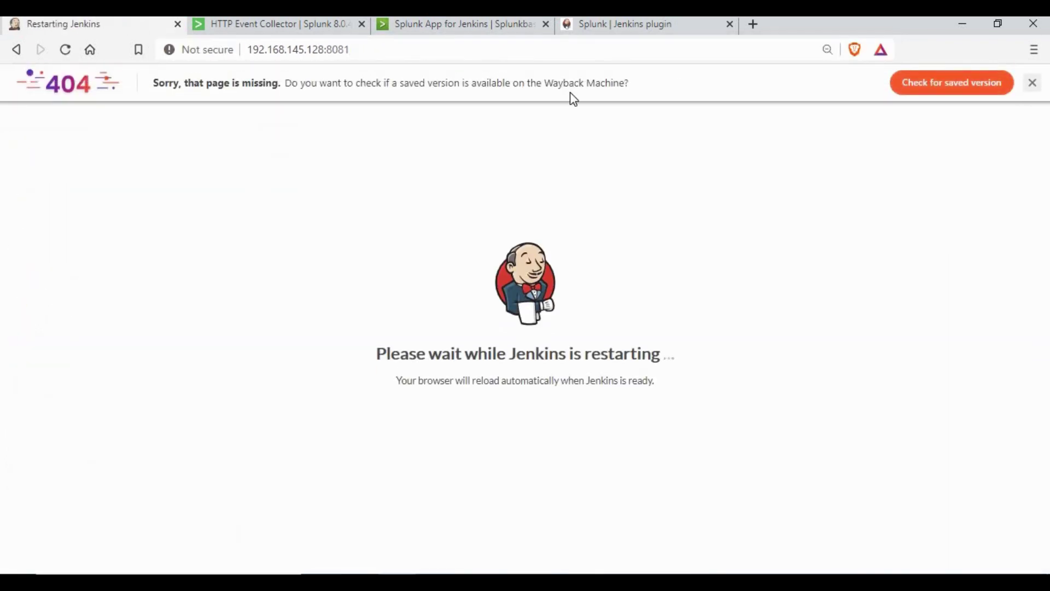
left_click(289, 28)
left_click(90, 87)
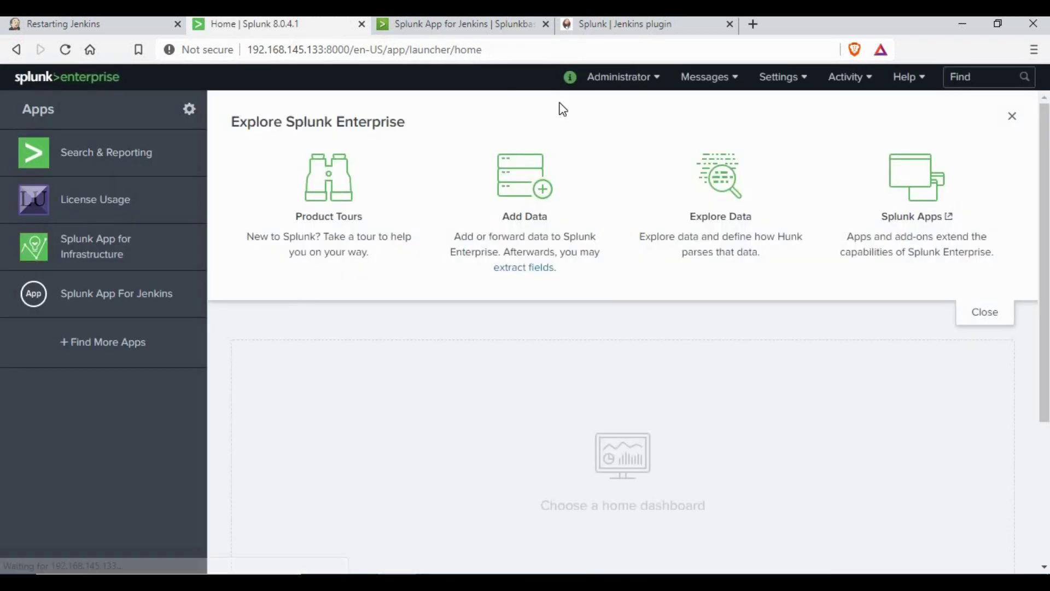
Restart Splunk from Settings > Server controls and dismiss the success notice.
left_click(787, 76)
left_click(713, 357)
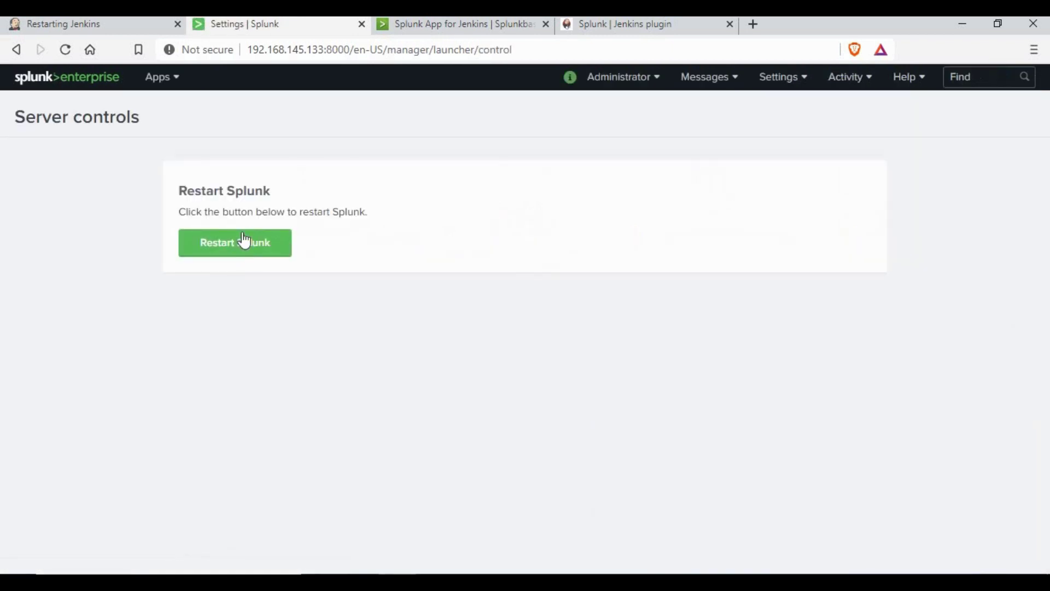
left_click(244, 240)
key("Return")
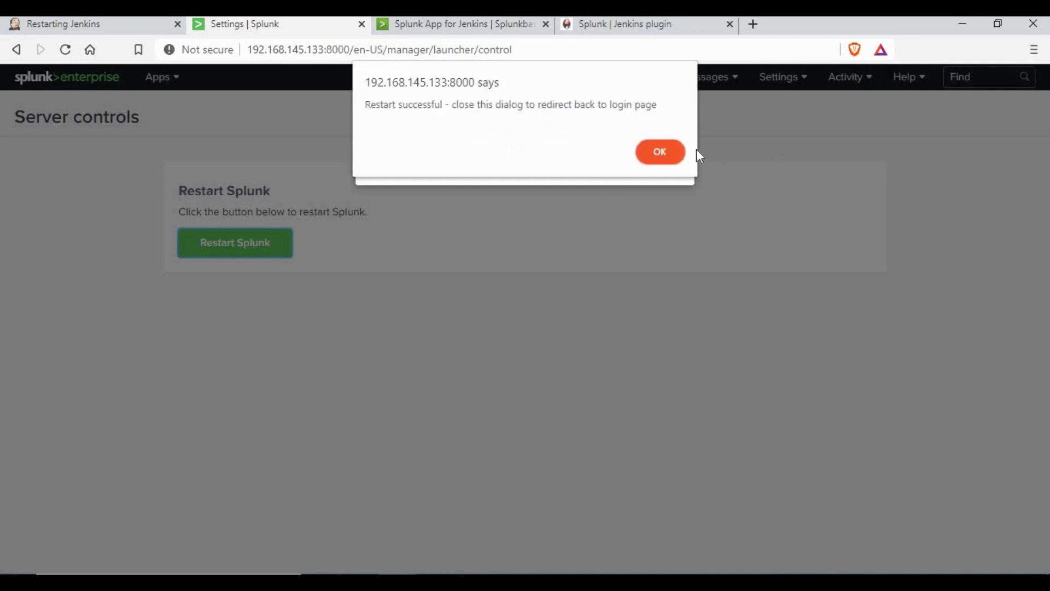
left_click(675, 154)
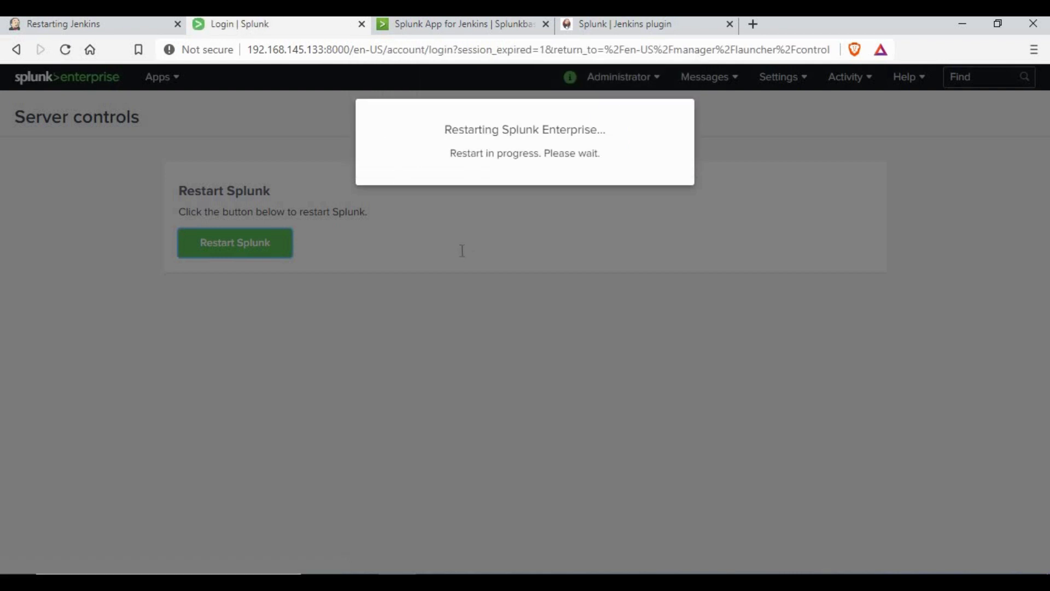
Log back in to Splunk as admin with the account password.
type("admin")
key("Tab")
type("*********")
key("Return")
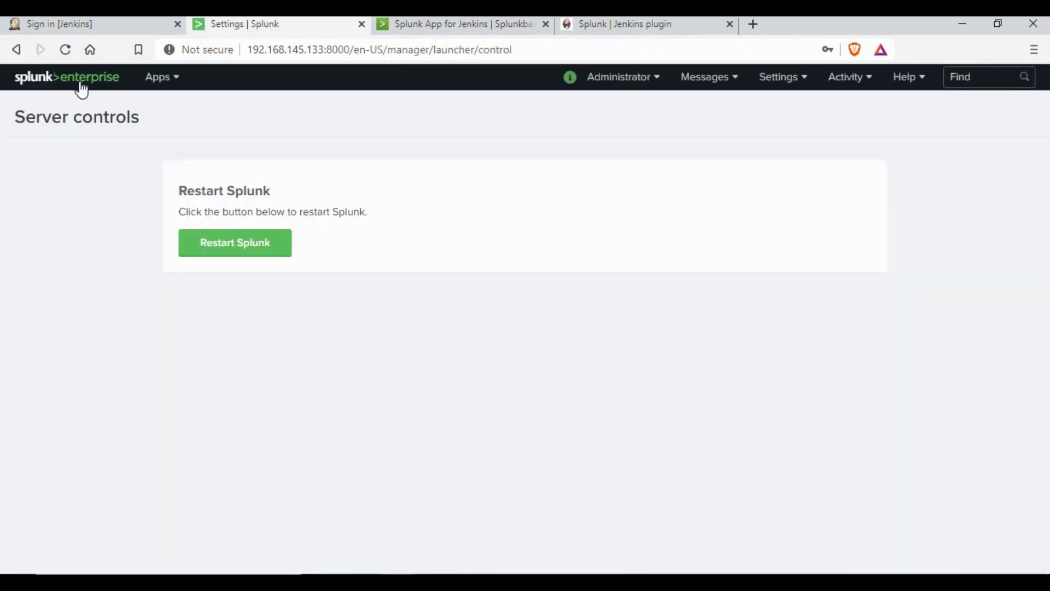
Sign back in to Jenkins with the password, then open Splunk App For Jenkins from Splunk Home.
left_click(82, 90)
left_click(100, 25)
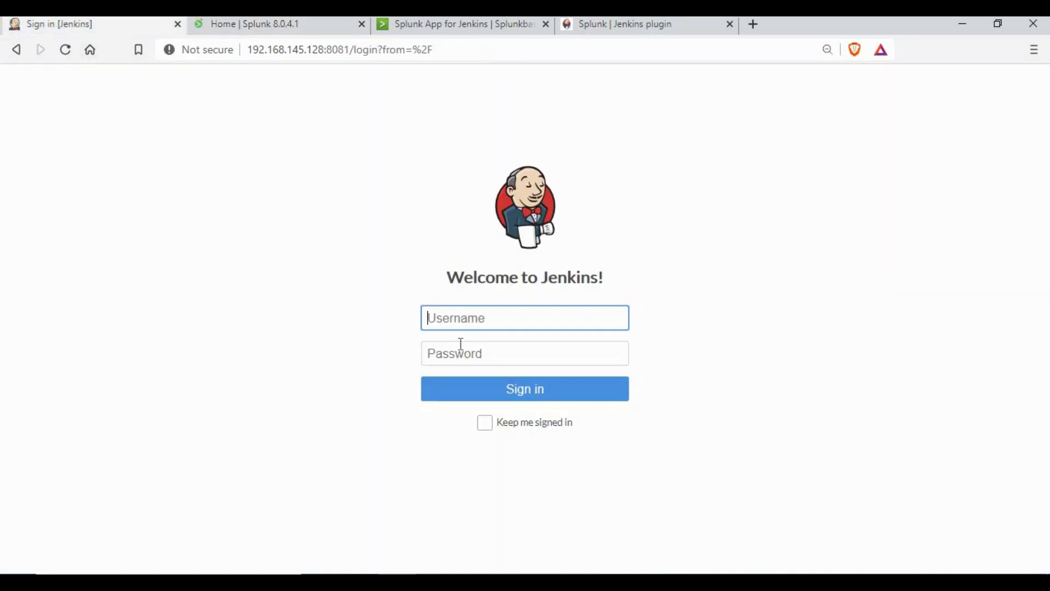
left_click(465, 354)
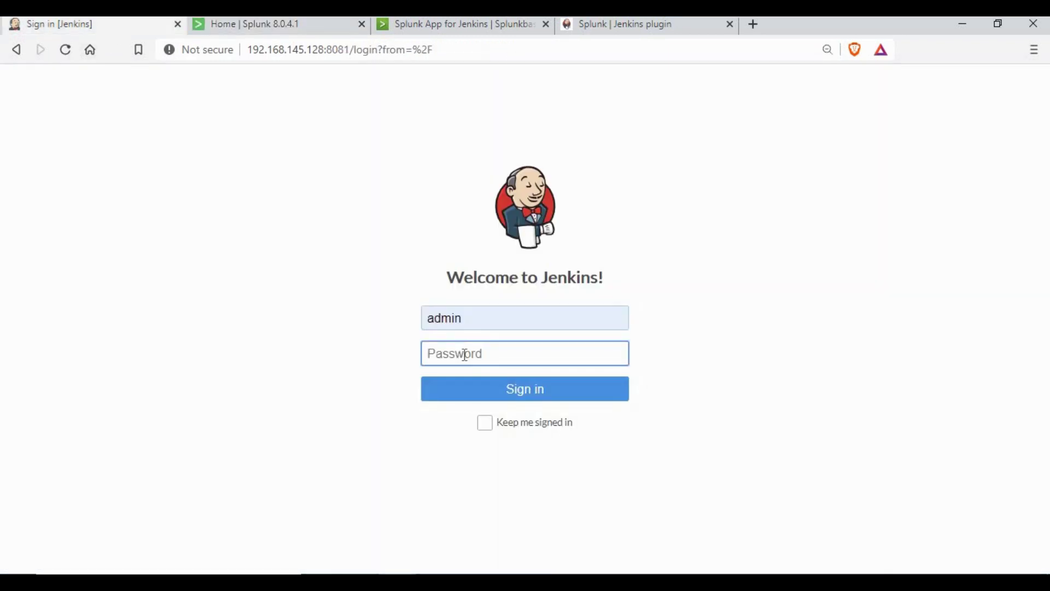
type("••••••••")
key("Return")
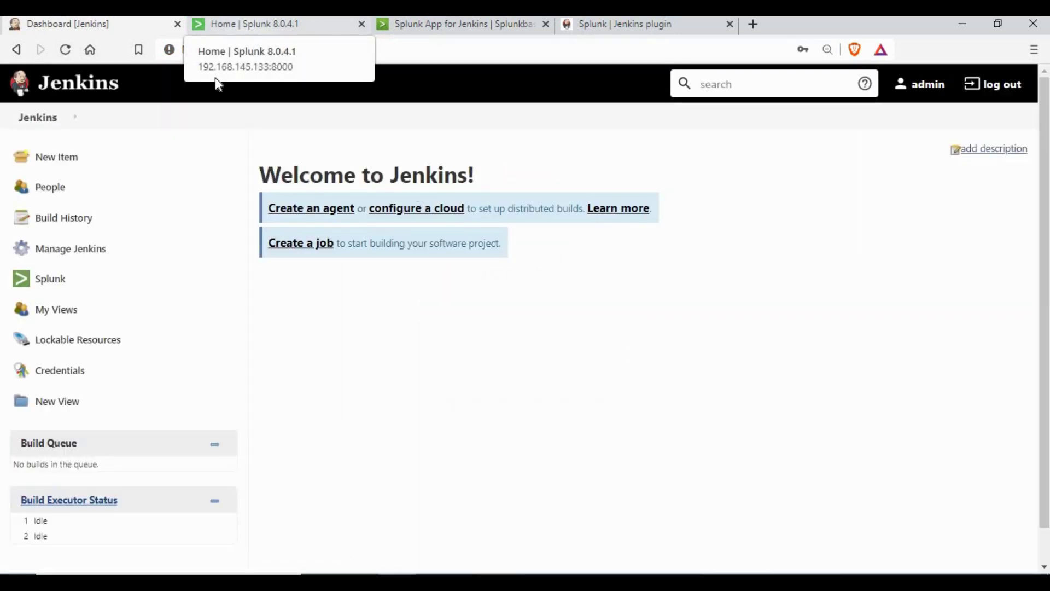
left_click(253, 24)
left_click(115, 294)
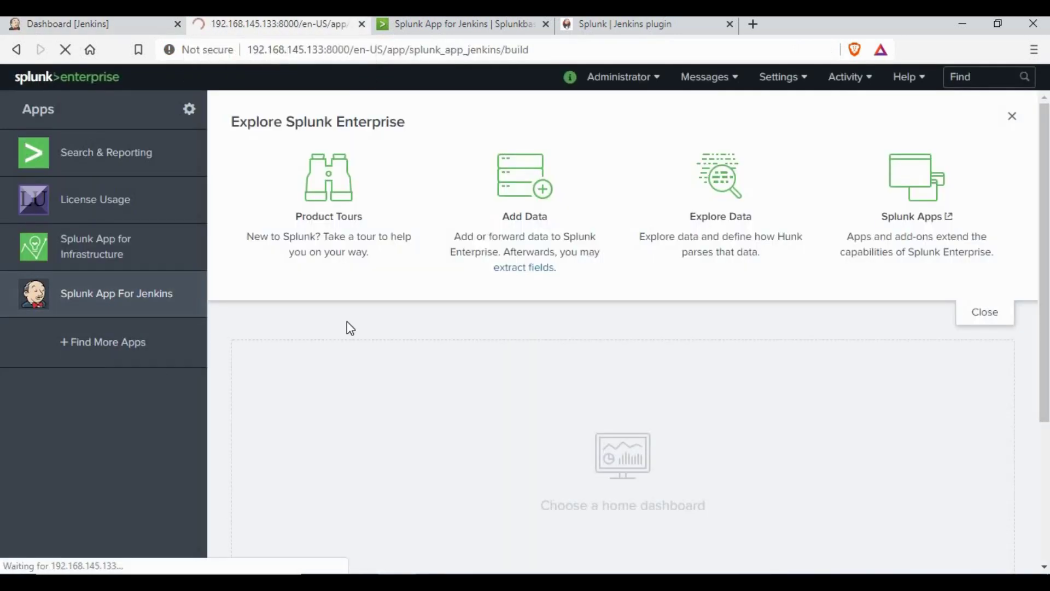
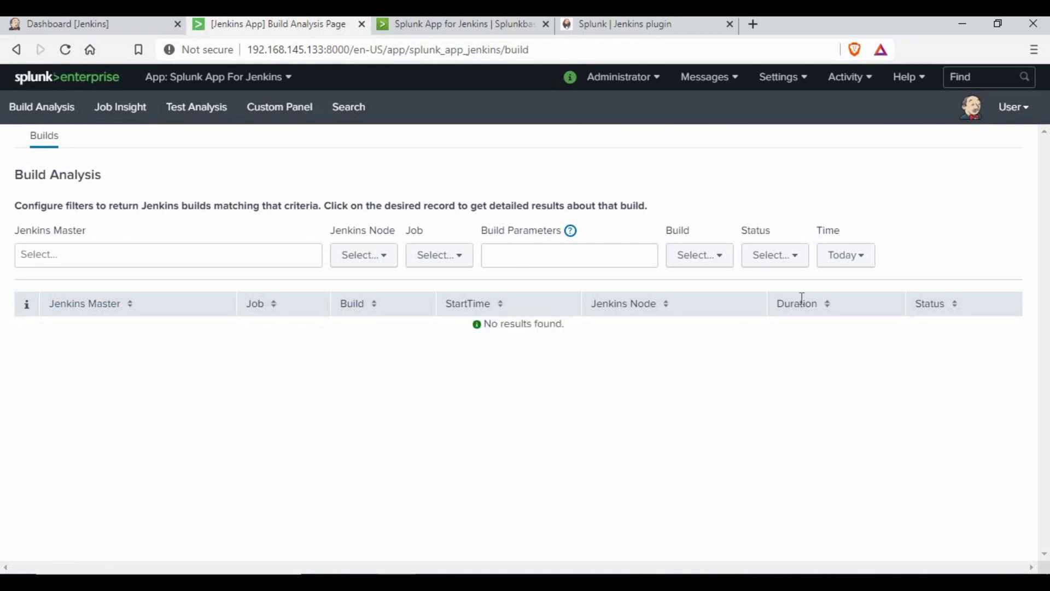
Switch the Jenkins app to Admin and back to User, then bring up the Jenkins dashboard tab.
left_click(1023, 110)
left_click(996, 169)
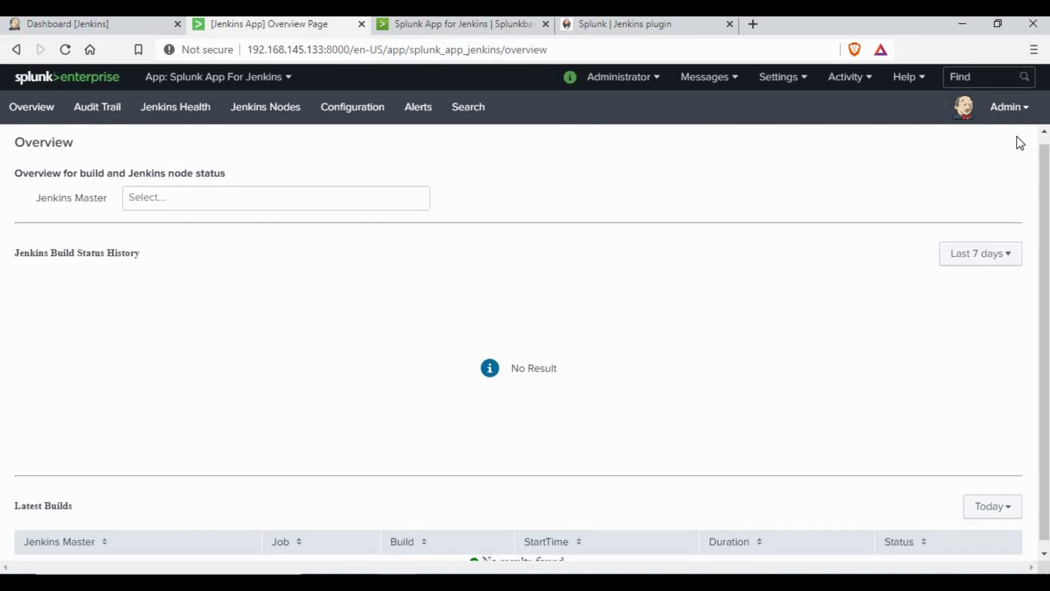
left_click(1011, 112)
left_click(990, 144)
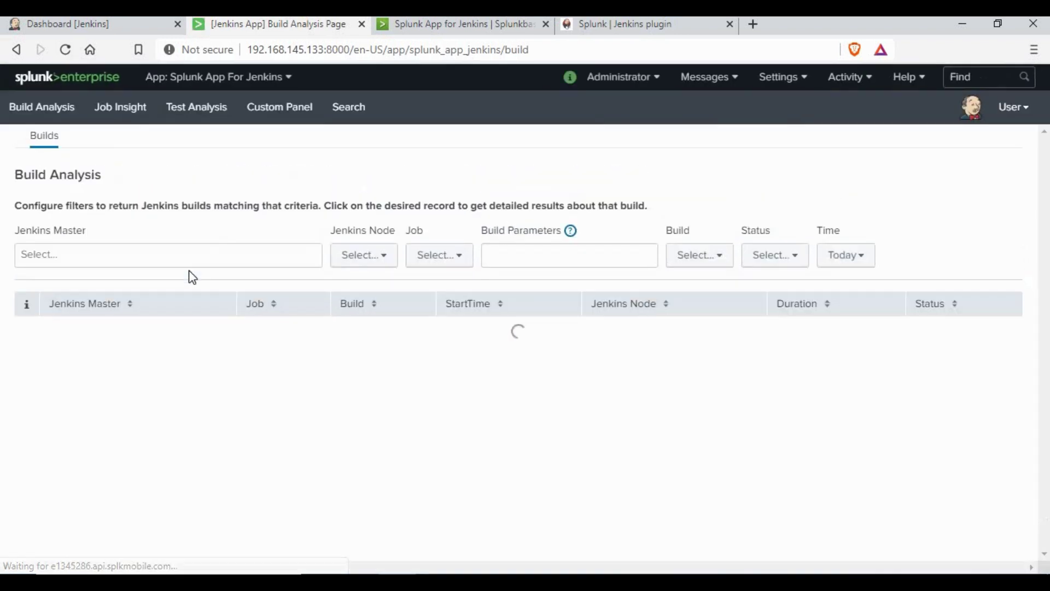
left_click(83, 21)
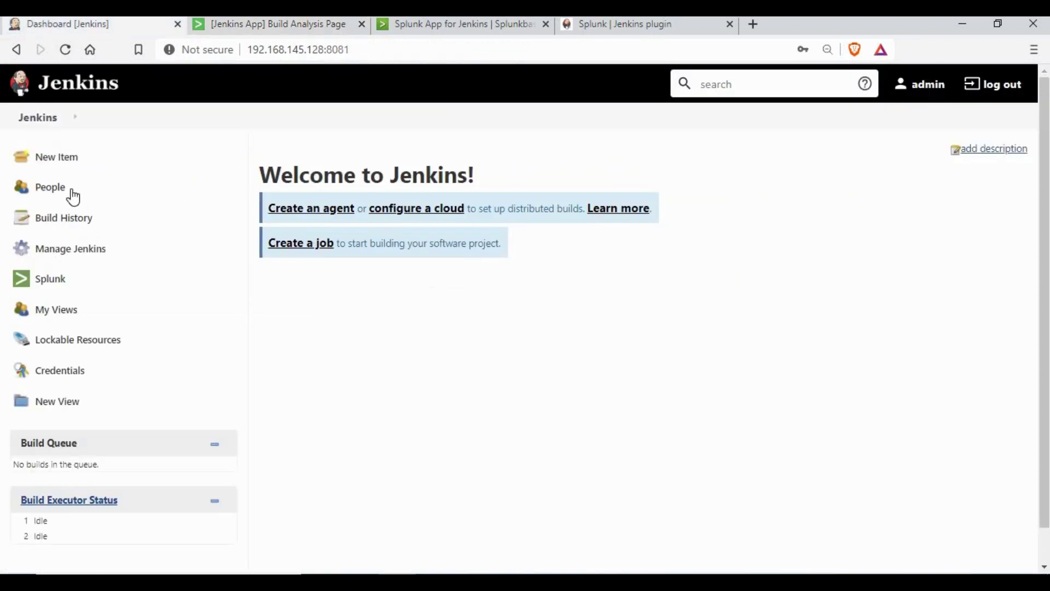
Create a new freestyle project named test.
left_click(73, 165)
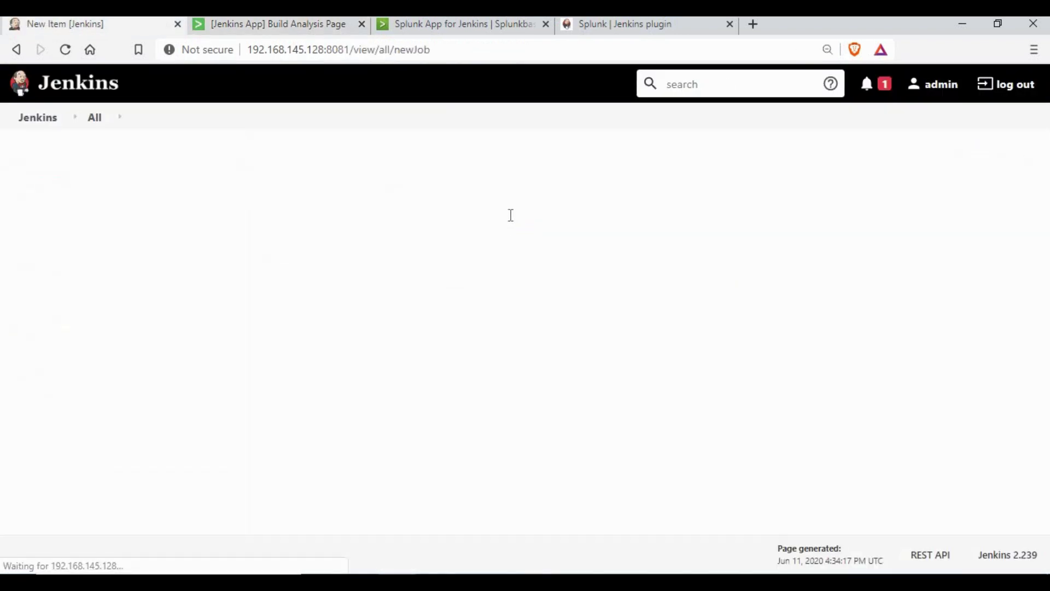
type("test")
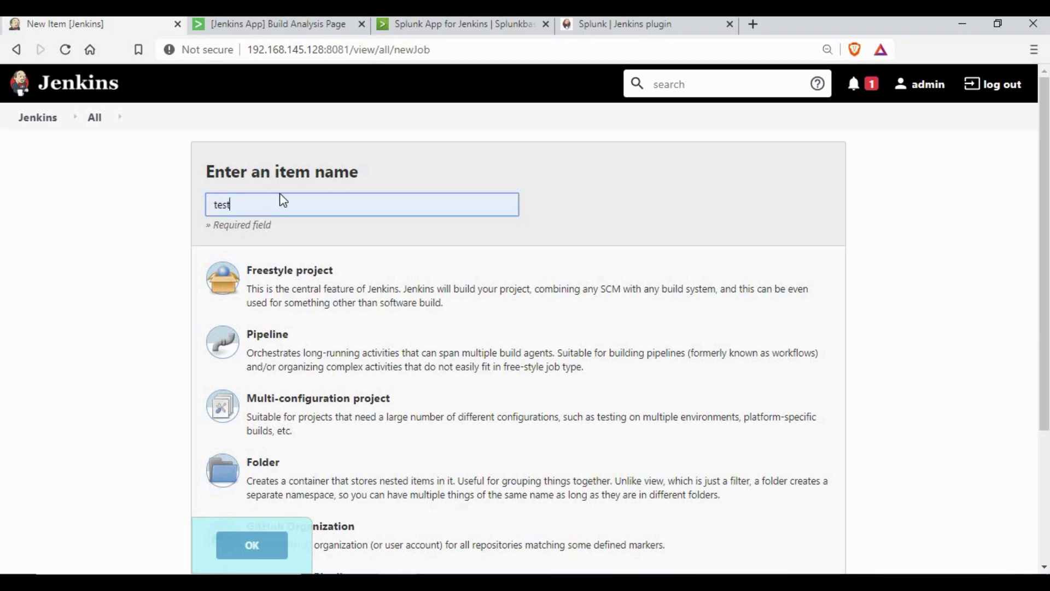
left_click(294, 269)
left_click(255, 552)
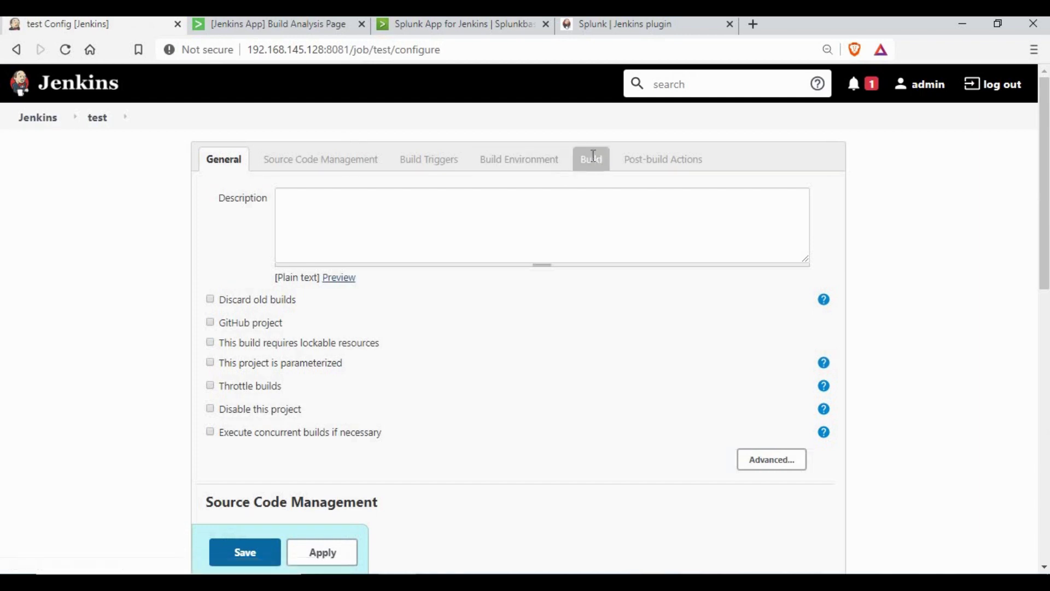
Add an Execute shell build step running echo "splunk" to the test job.
left_click(594, 157)
left_click(282, 330)
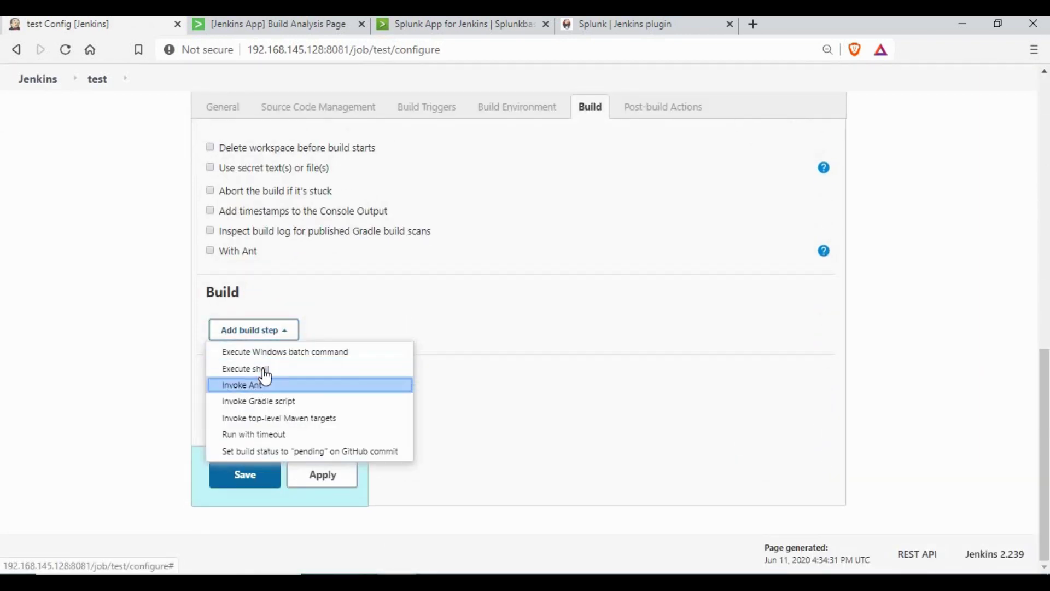
left_click(266, 369)
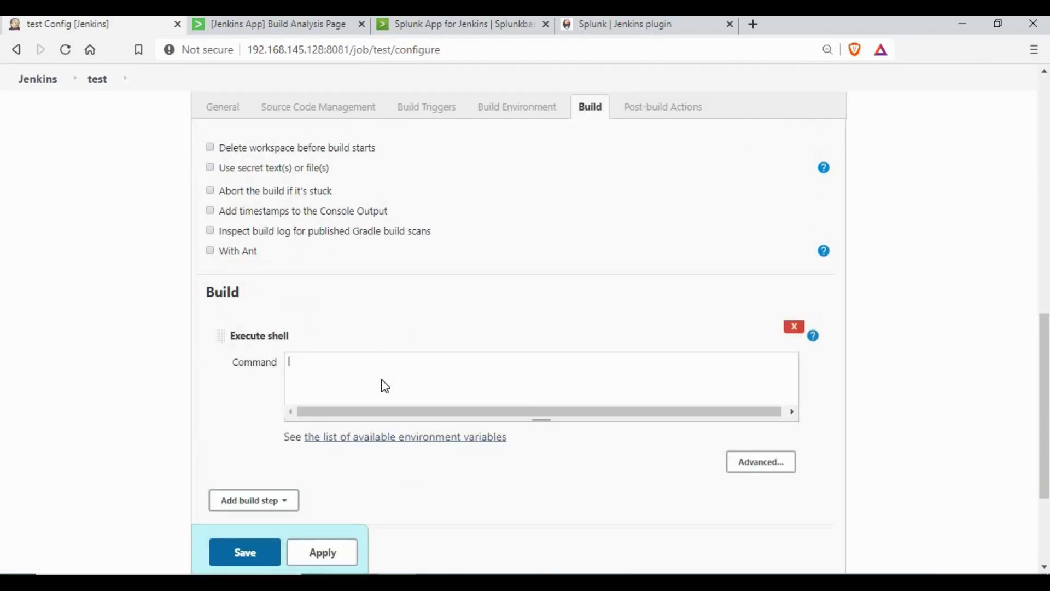
left_click(385, 386)
type("echo \"splunk")
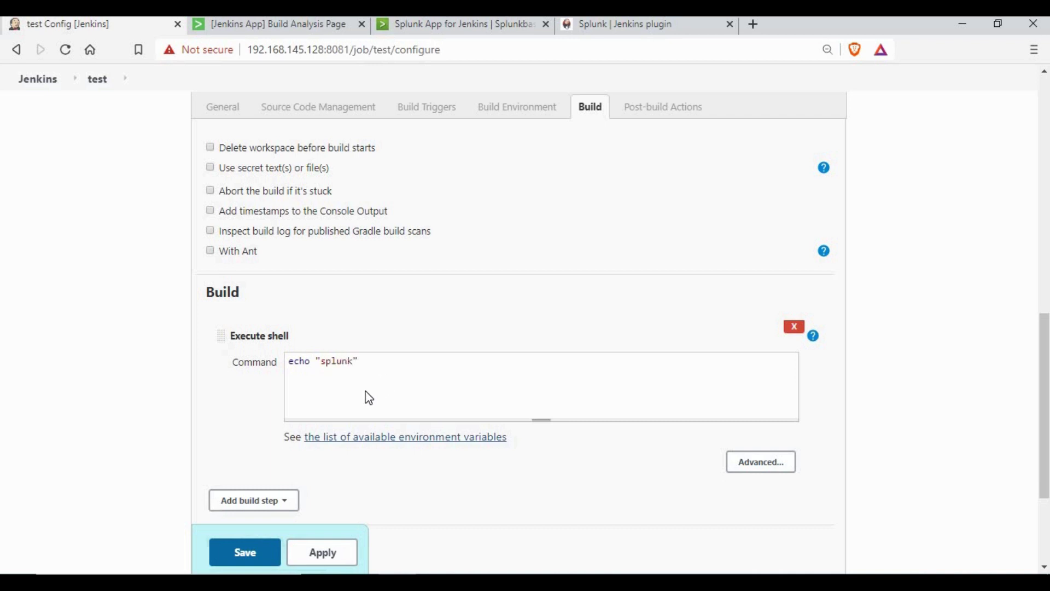
Save the test job and run its first build.
left_click(243, 557)
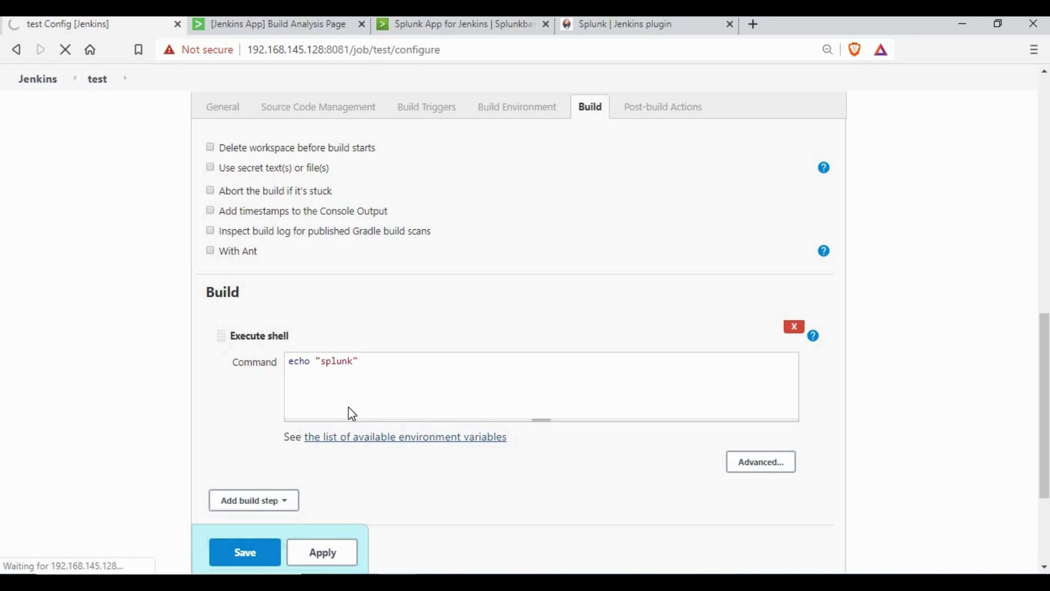
left_click(61, 277)
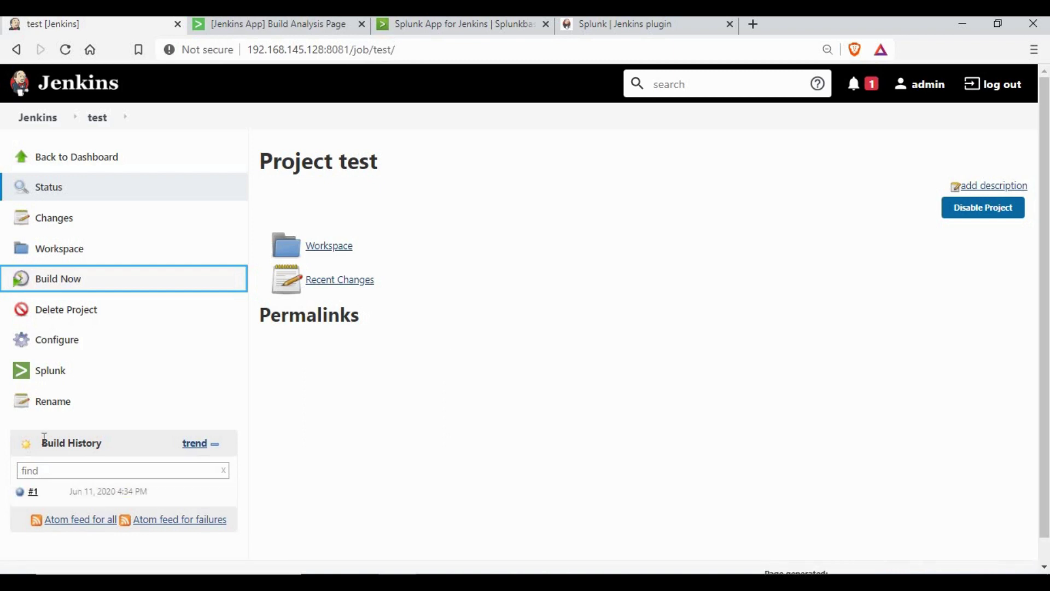
scroll(16, 470, "down", 1)
Check test's build #1 console log, then create a freestyle project named test1.
left_click(20, 492)
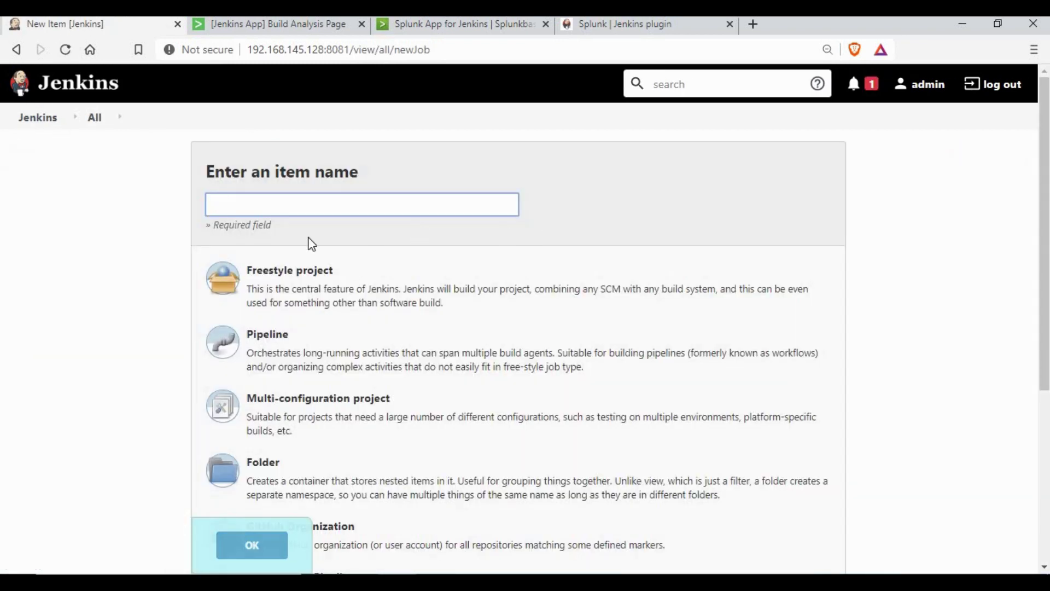
type("test1")
left_click(291, 271)
left_click(293, 350)
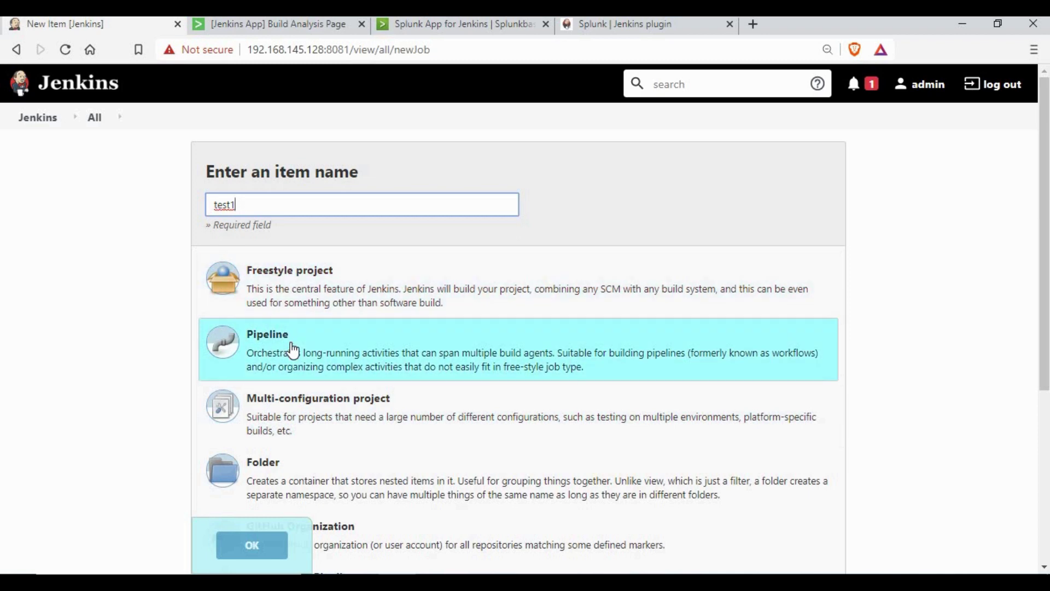
left_click(334, 298)
left_click(328, 481)
left_click(251, 545)
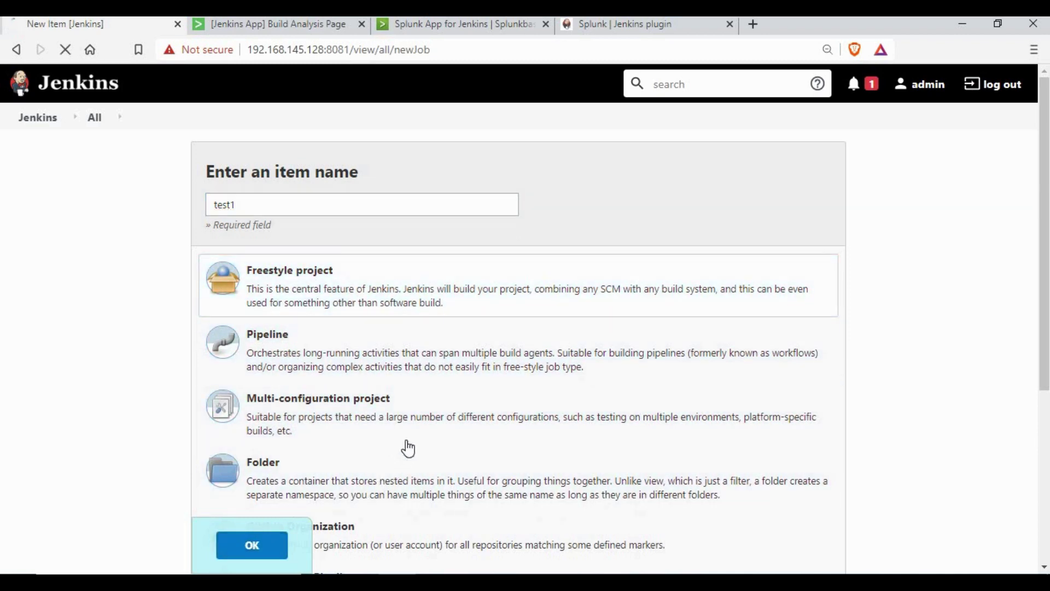
left_click(409, 443)
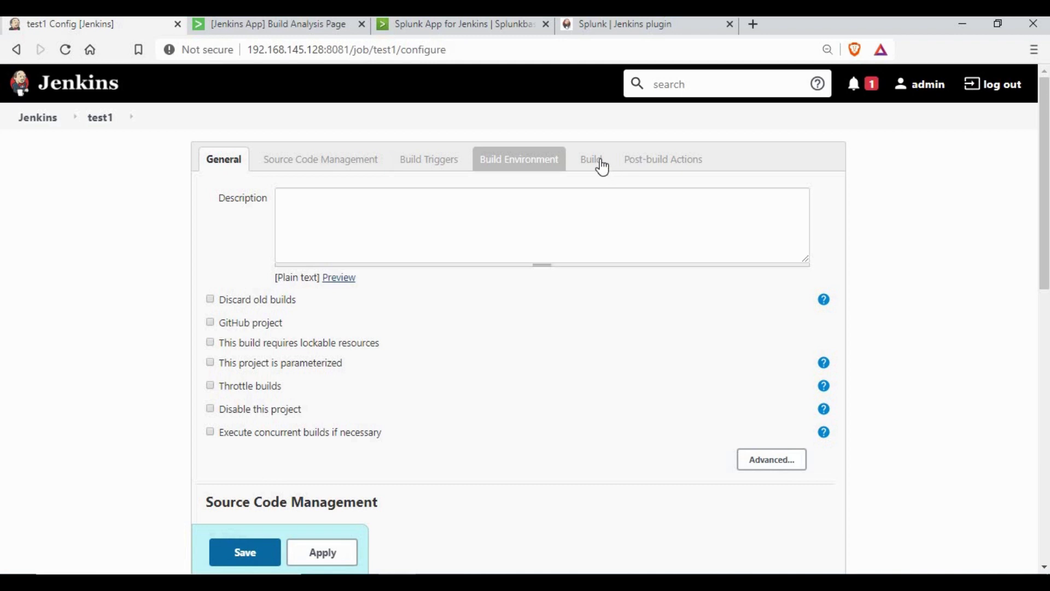
Give test1 an Execute shell step running 'test11 making error' and save it.
left_click(601, 167)
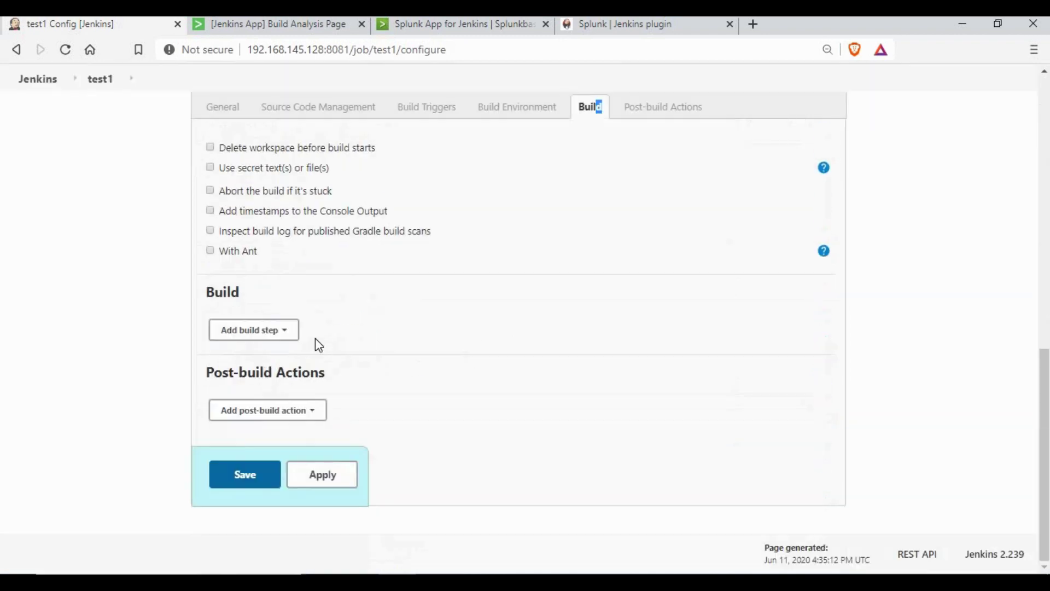
left_click(291, 335)
left_click(372, 365)
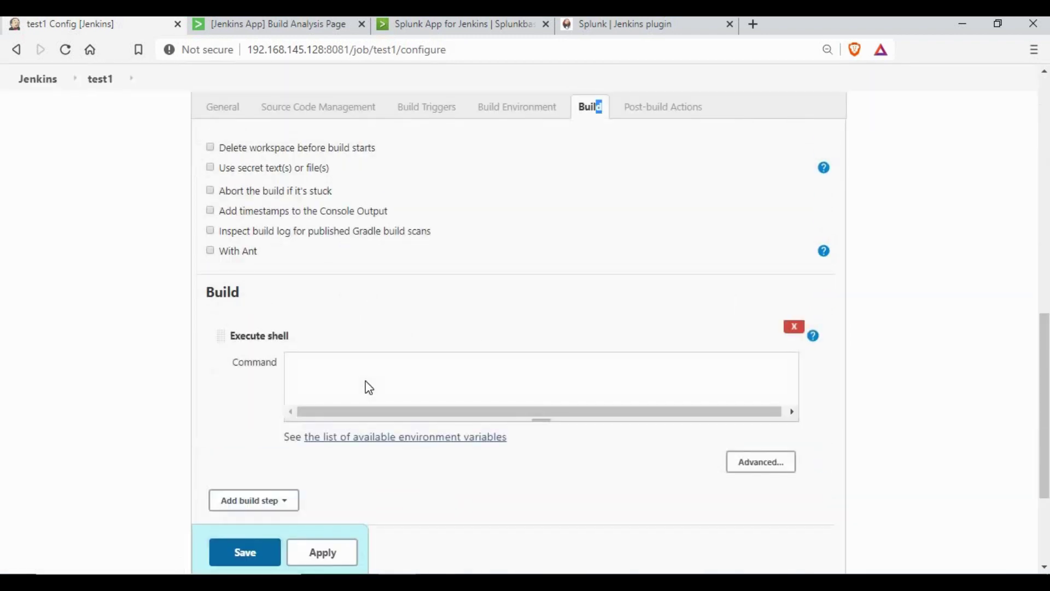
type("test")
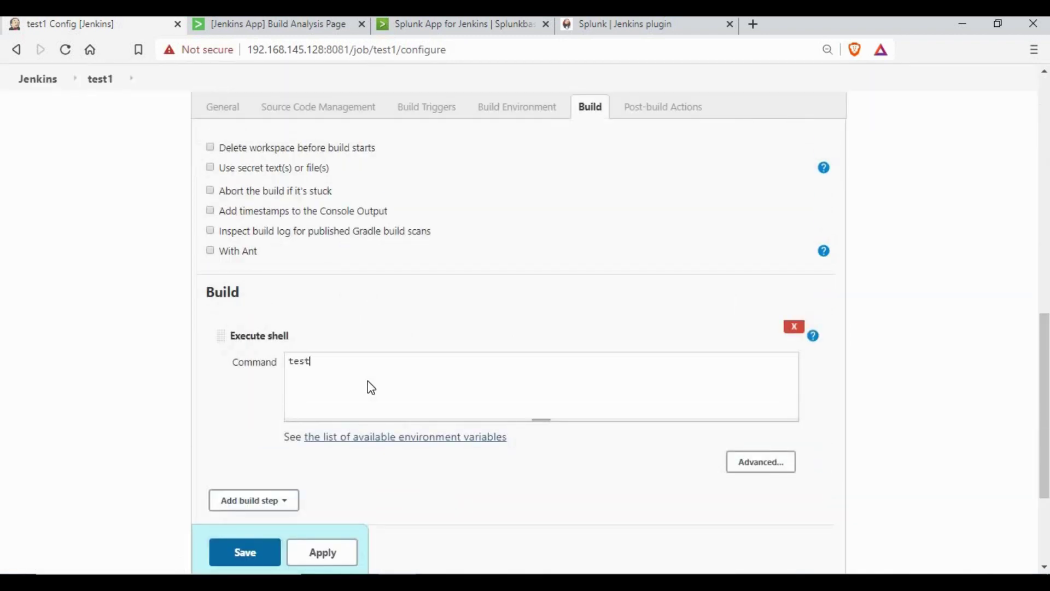
type("11 making error")
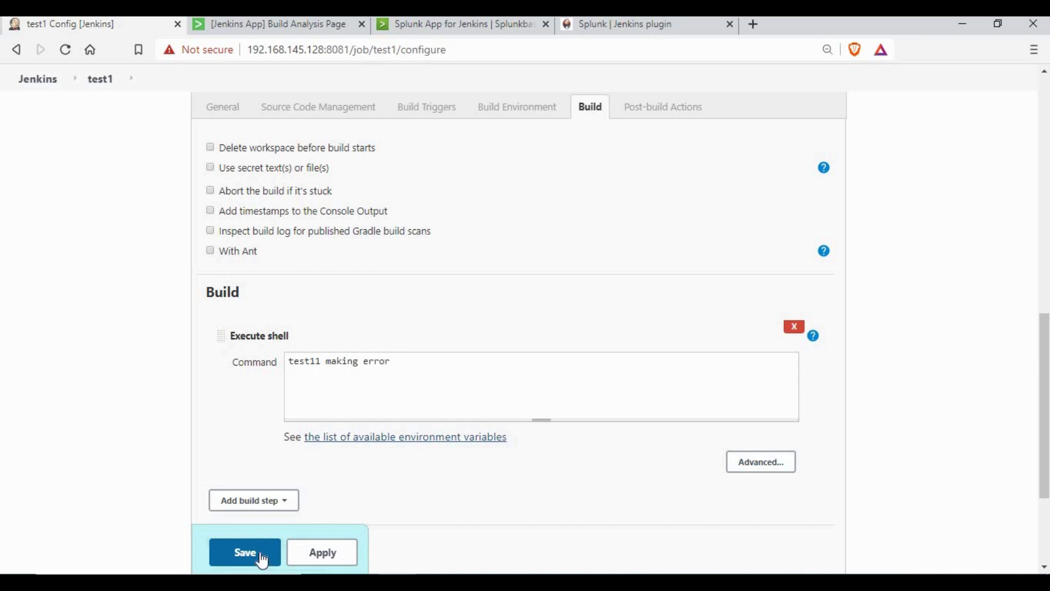
left_click(263, 553)
Build test1, review the failed build #1 console, then return to Splunk Build Analysis.
left_click(84, 286)
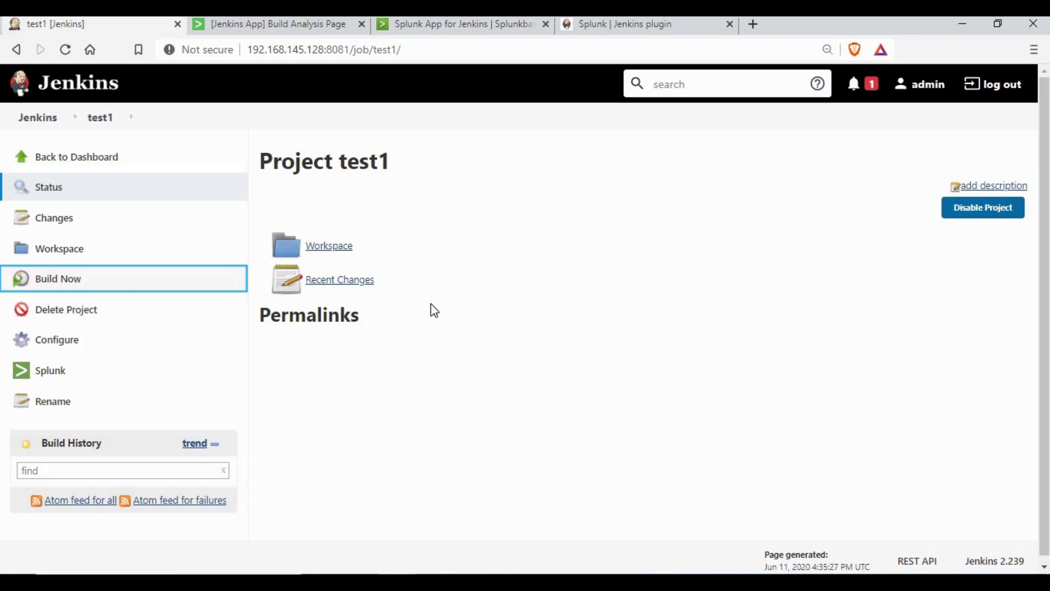
scroll(435, 310, "down", 1)
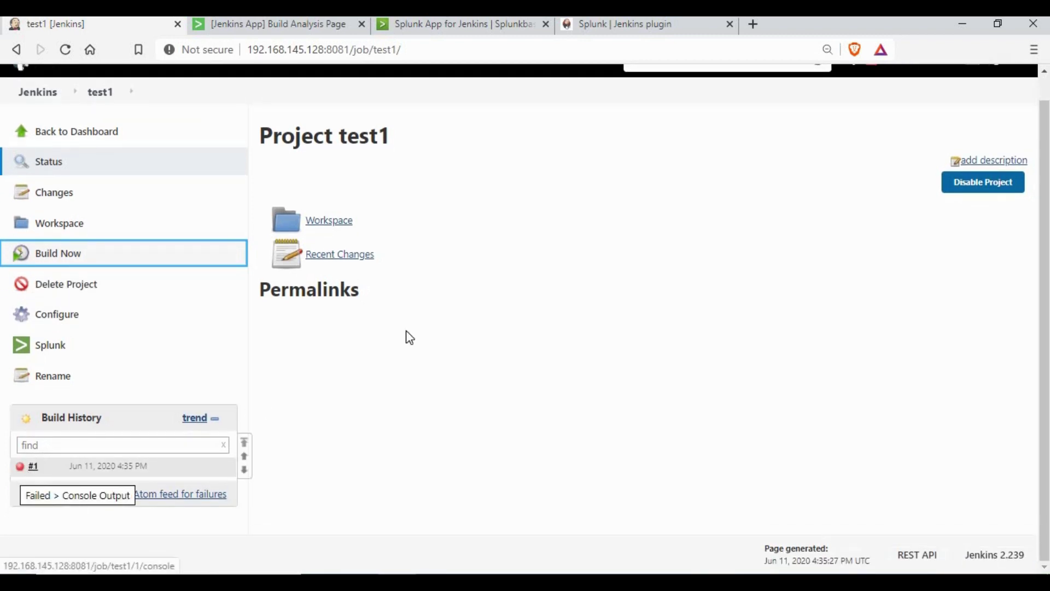
left_click(20, 466)
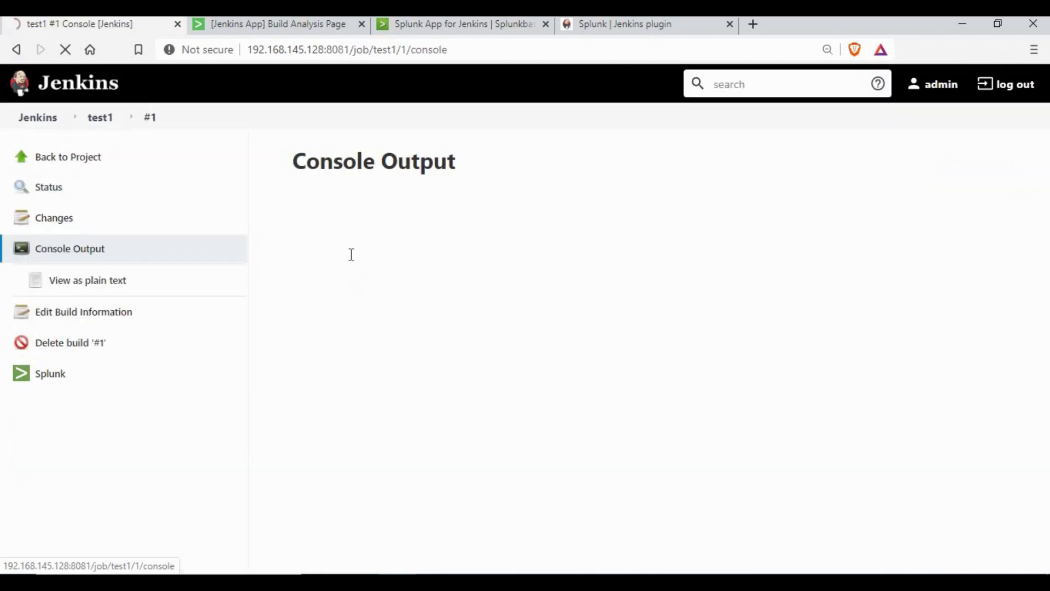
left_click(51, 120)
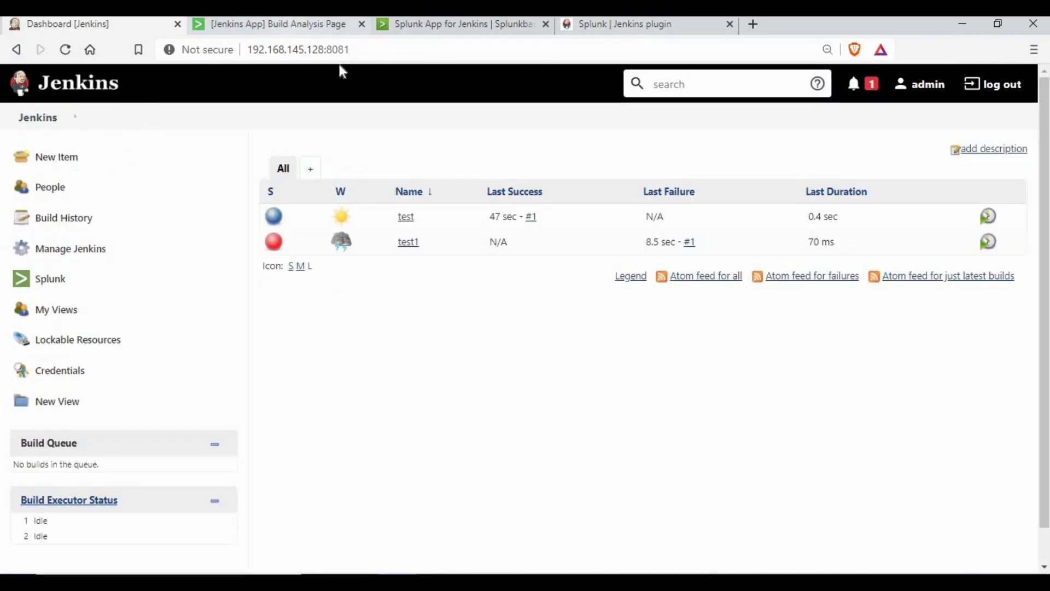
left_click(328, 24)
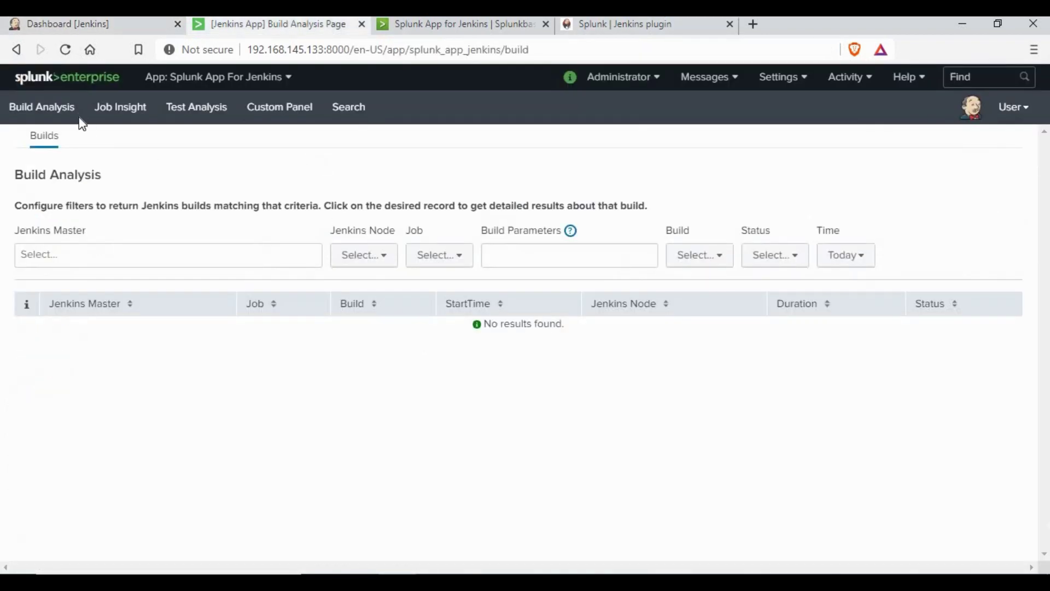
Reload Build Analysis and compare with Jenkins: test1 build 1 failed, test build 1 succeeded.
left_click(66, 52)
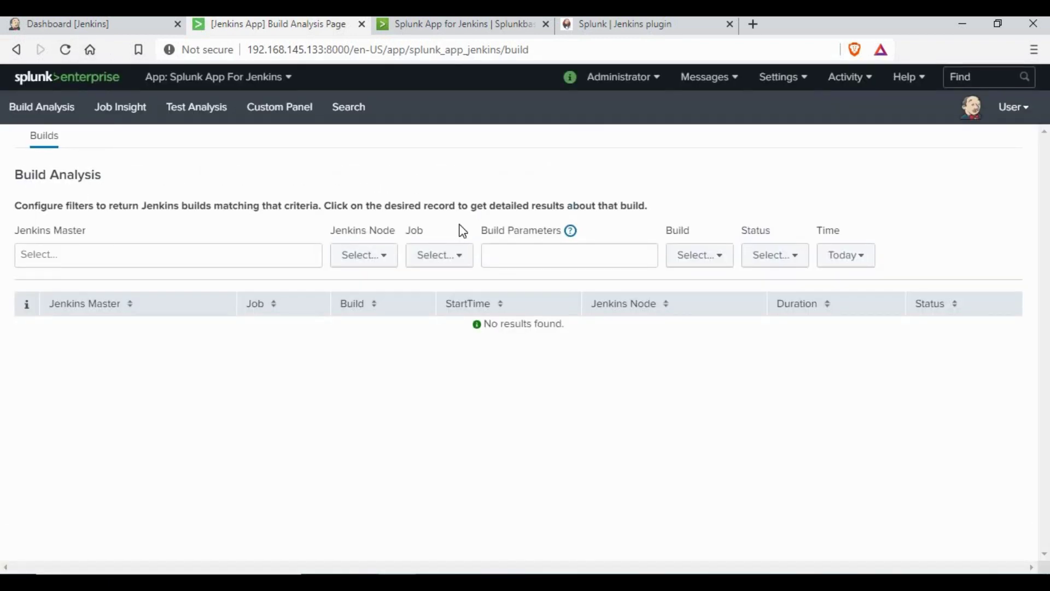
left_click(90, 50)
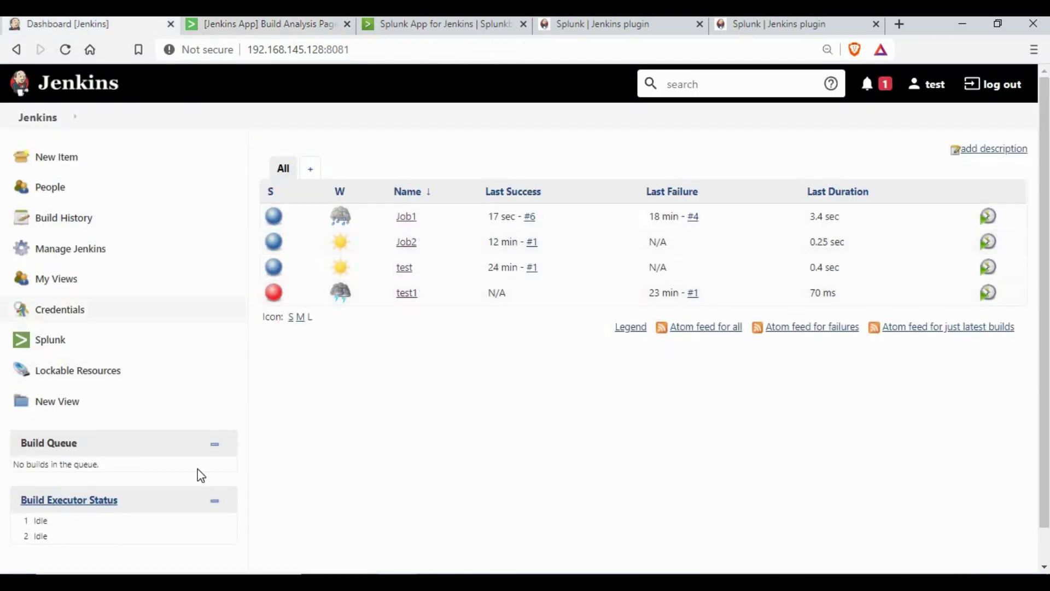
scroll(386, 280, "down", 1)
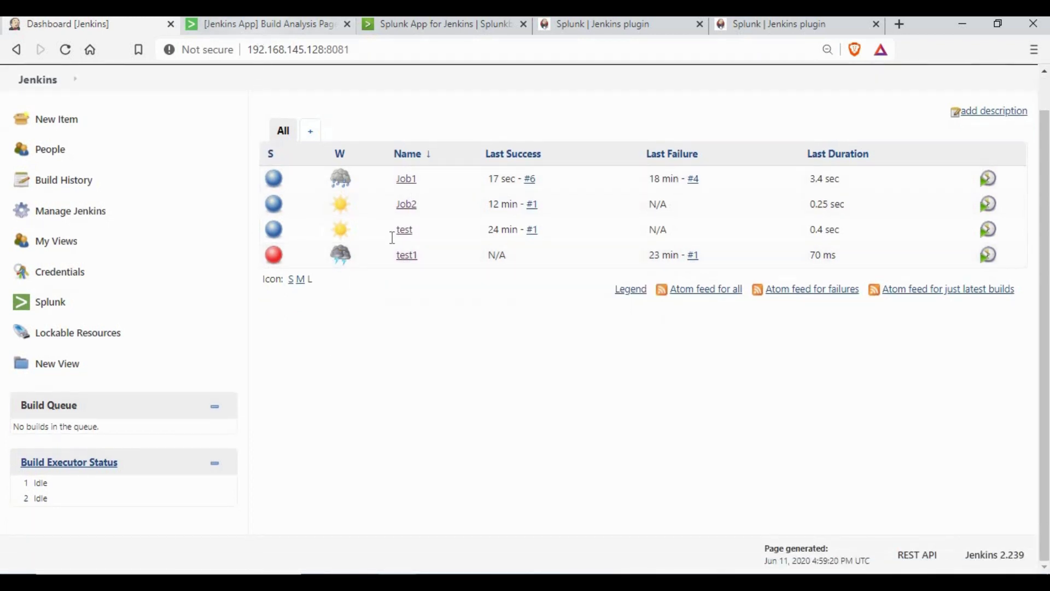
key("ctrl+Tab")
scroll(164, 383, "down", 1)
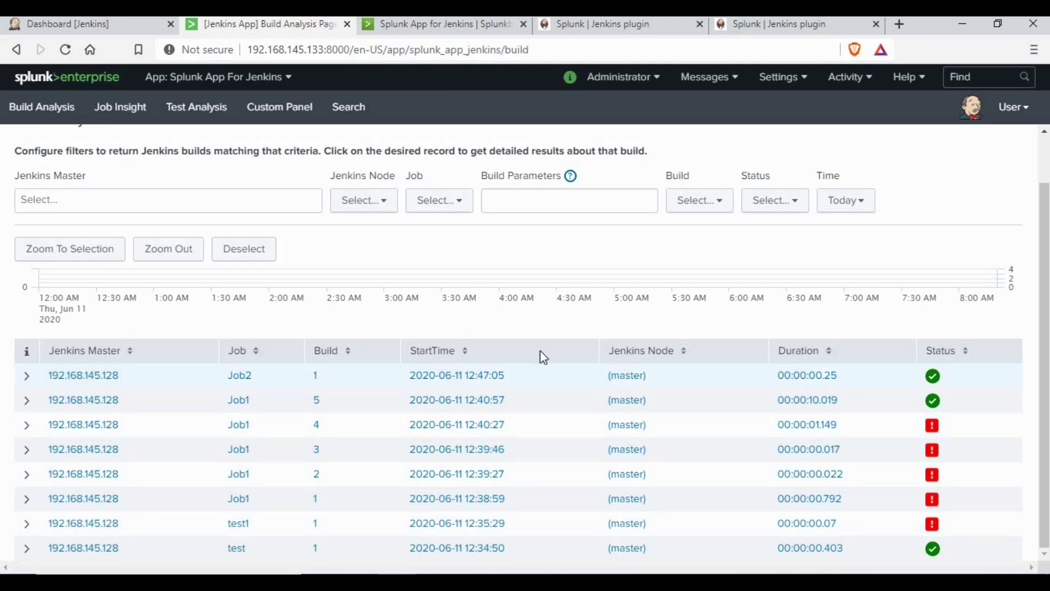
Switch the Jenkins app to its Admin view.
left_click(1028, 109)
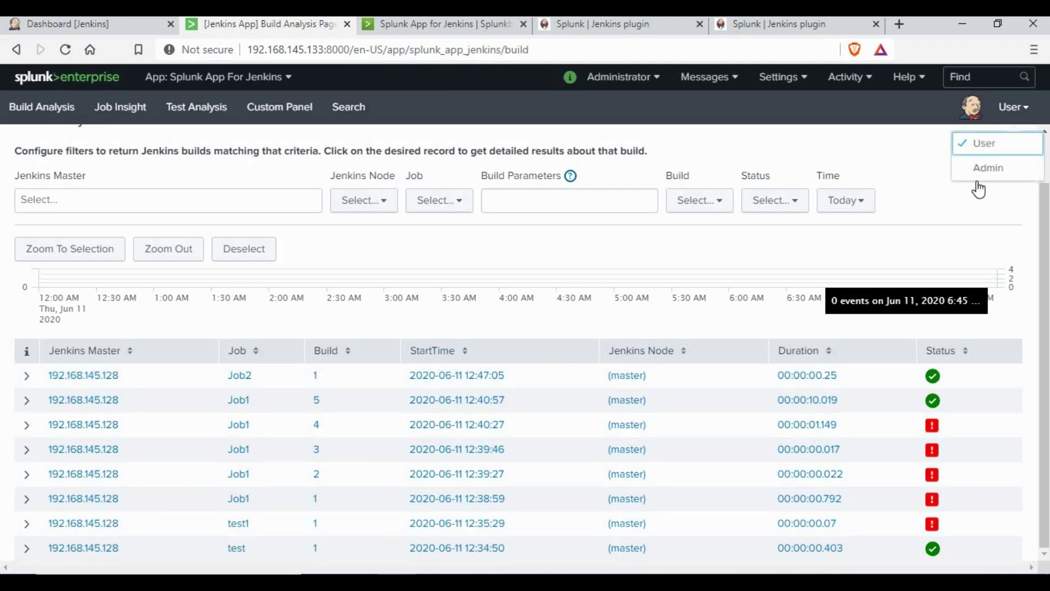
left_click(989, 169)
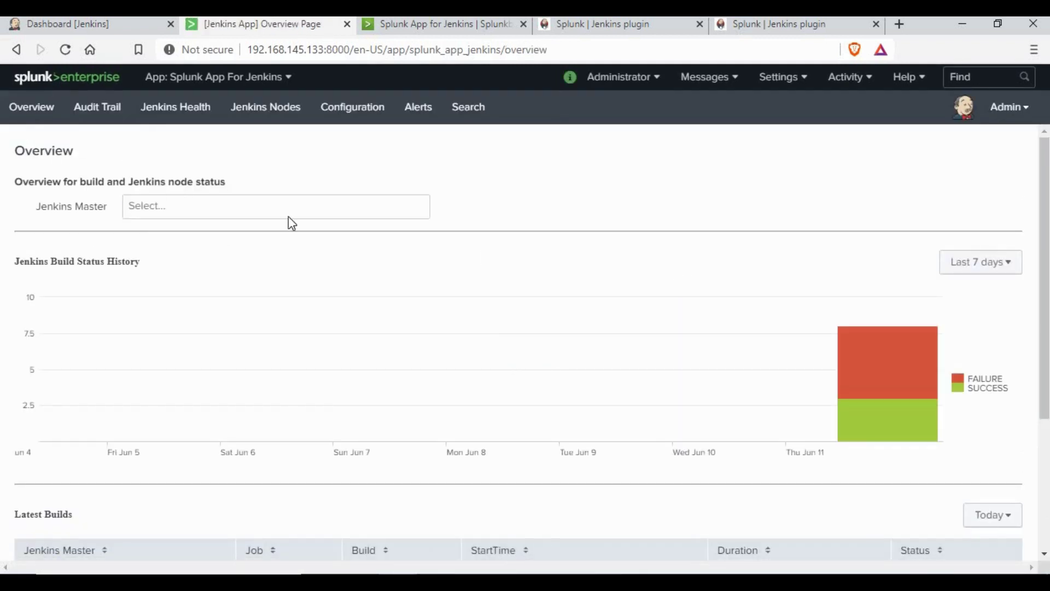
scroll(873, 279, "down", 2)
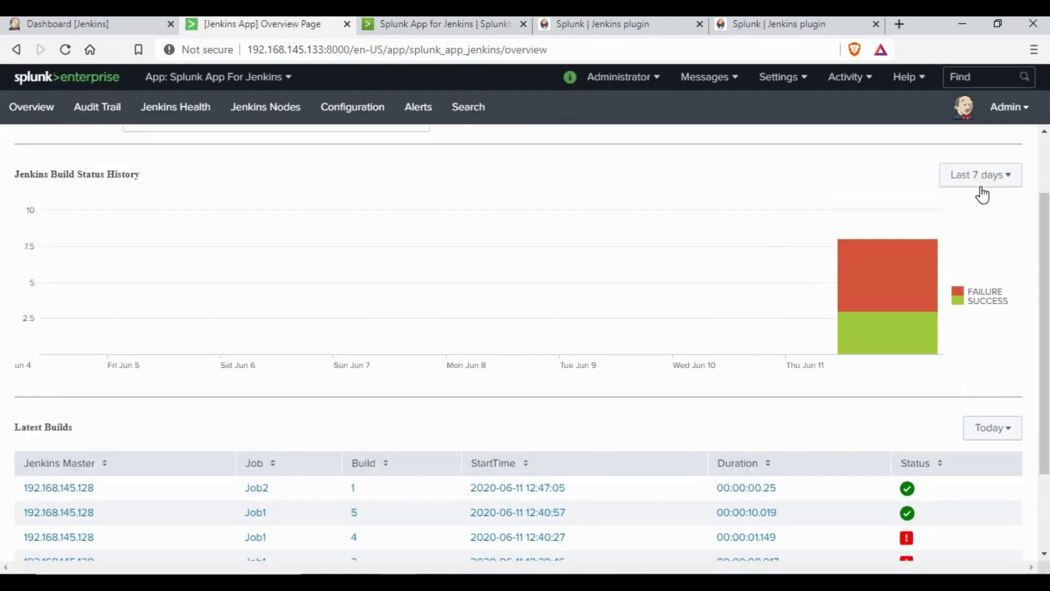
Change Build Status History from Last 7 days to Today, then open Audit Trail.
left_click(985, 189)
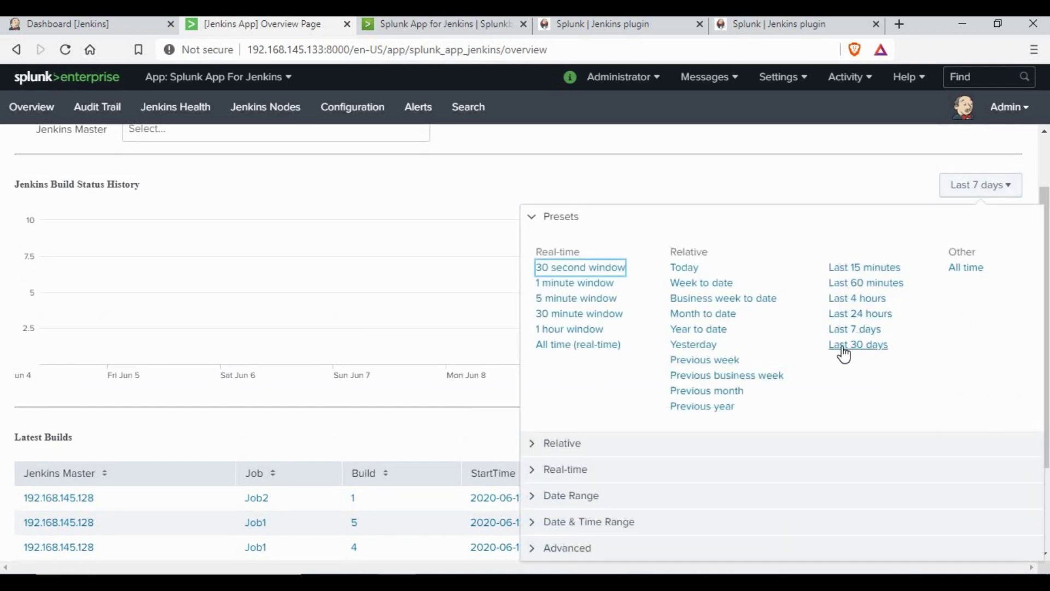
left_click(688, 269)
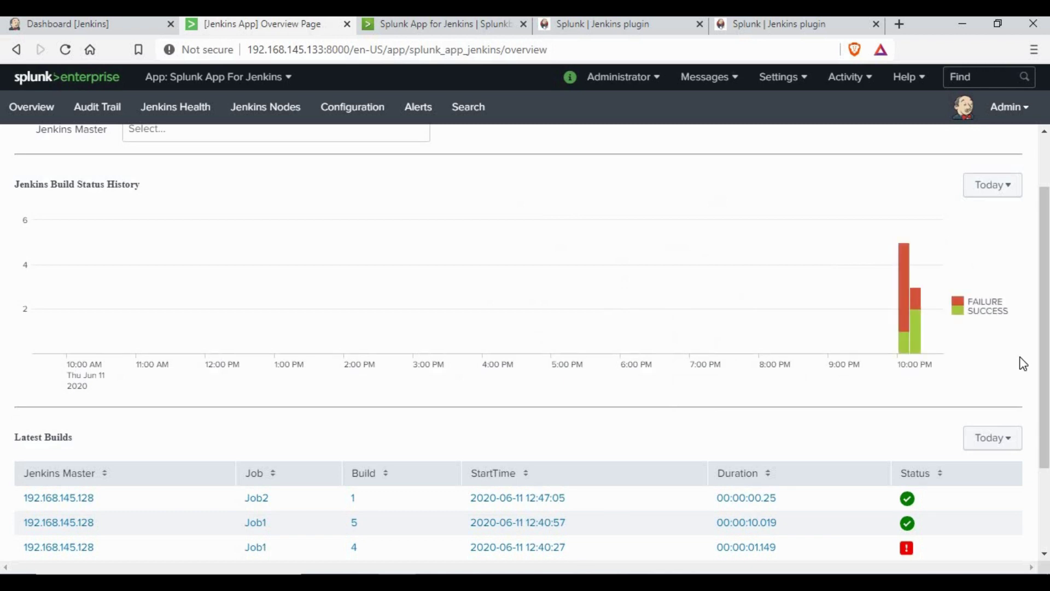
scroll(303, 382, "down", 2)
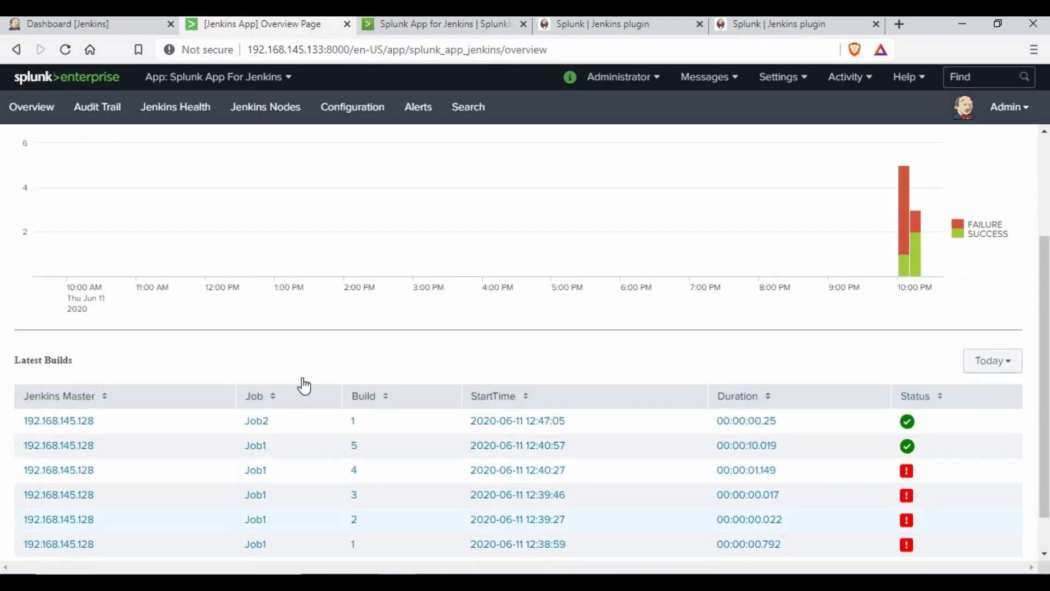
scroll(493, 309, "up", 3)
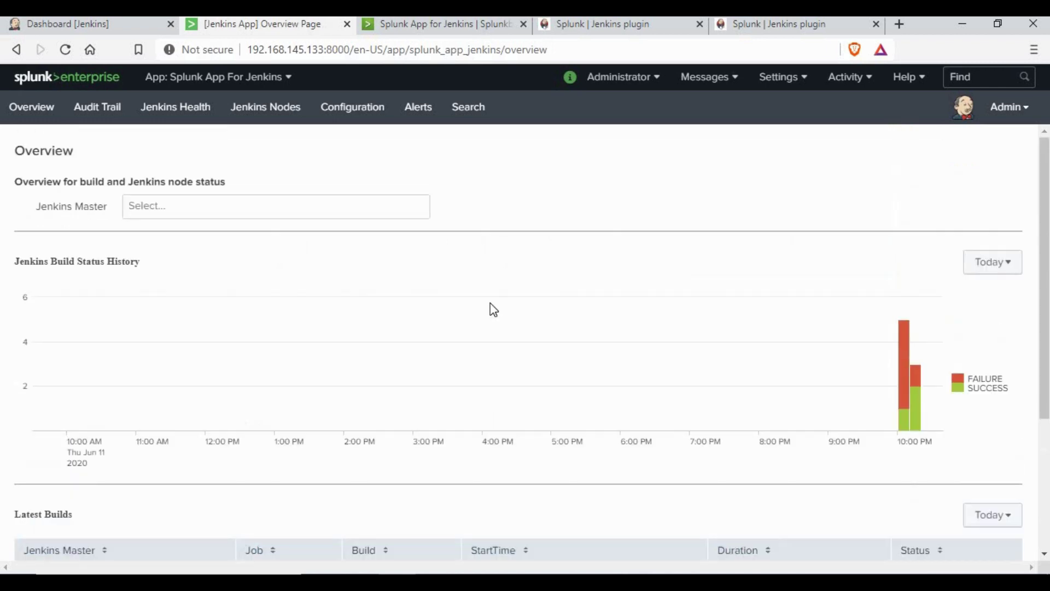
left_click(112, 116)
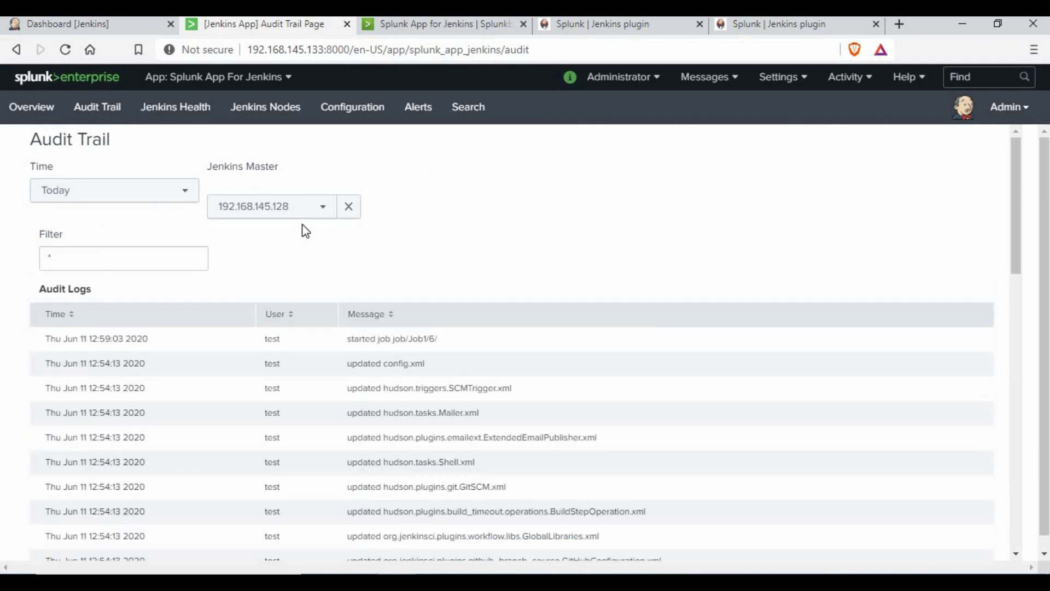
left_click(81, 199)
left_click(628, 241)
scroll(435, 296, "down", 3)
scroll(447, 331, "down", 10)
scroll(101, 228, "up", 5)
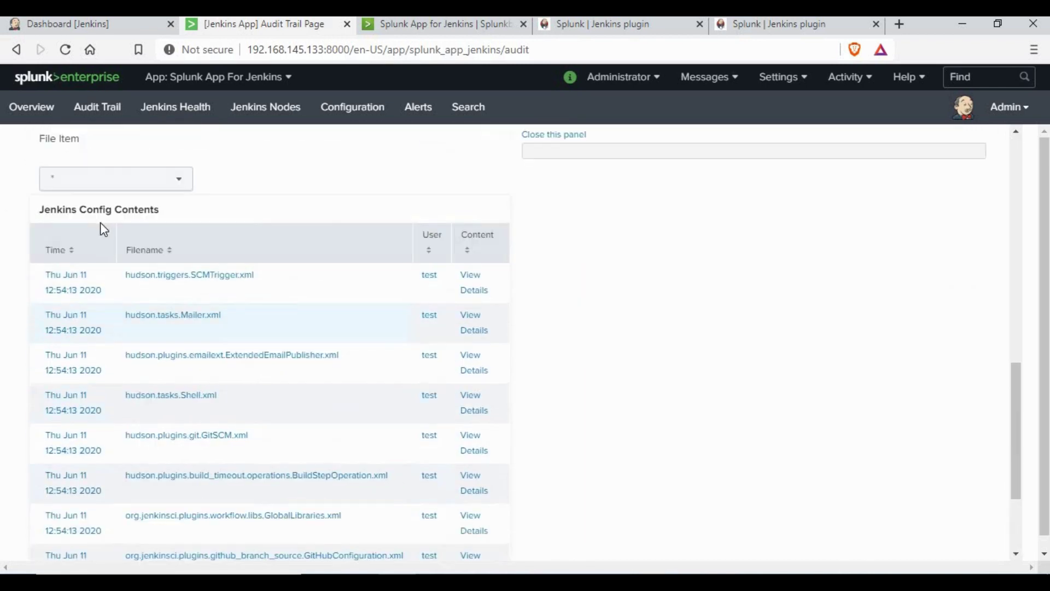
scroll(162, 383, "down", 3)
scroll(410, 443, "down", 1)
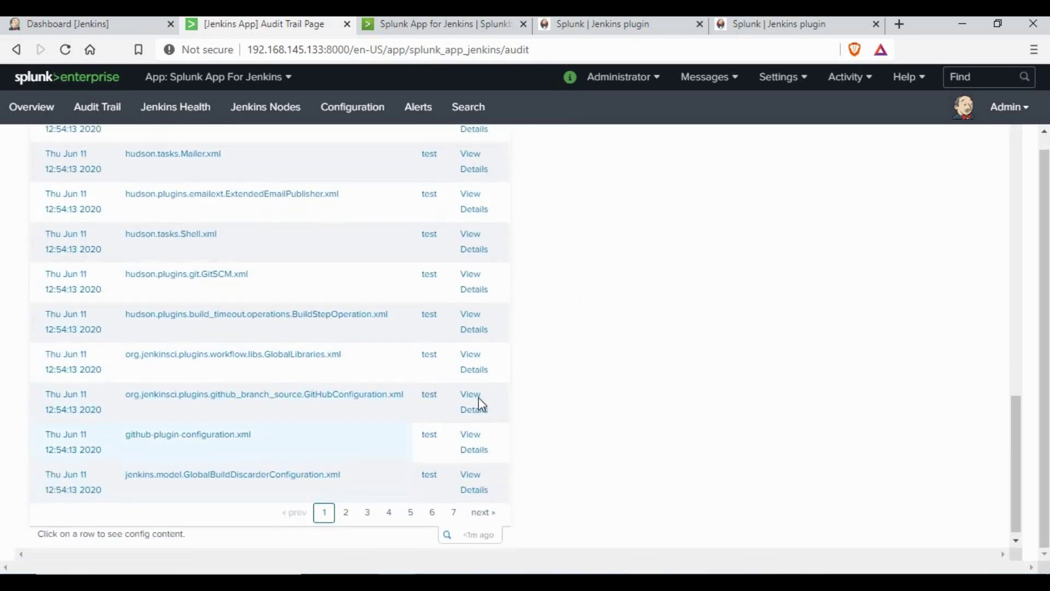
scroll(665, 362, "up", 10)
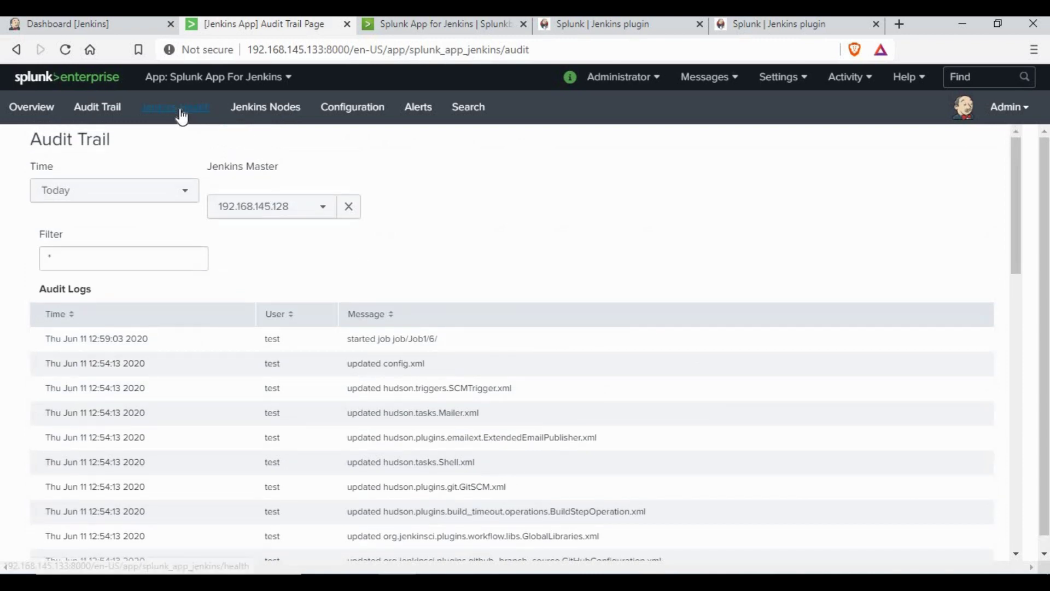
Browse Jenkins Health's JVM memory, threads, queue size, nodes, Jenkins log and topology panels.
left_click(182, 117)
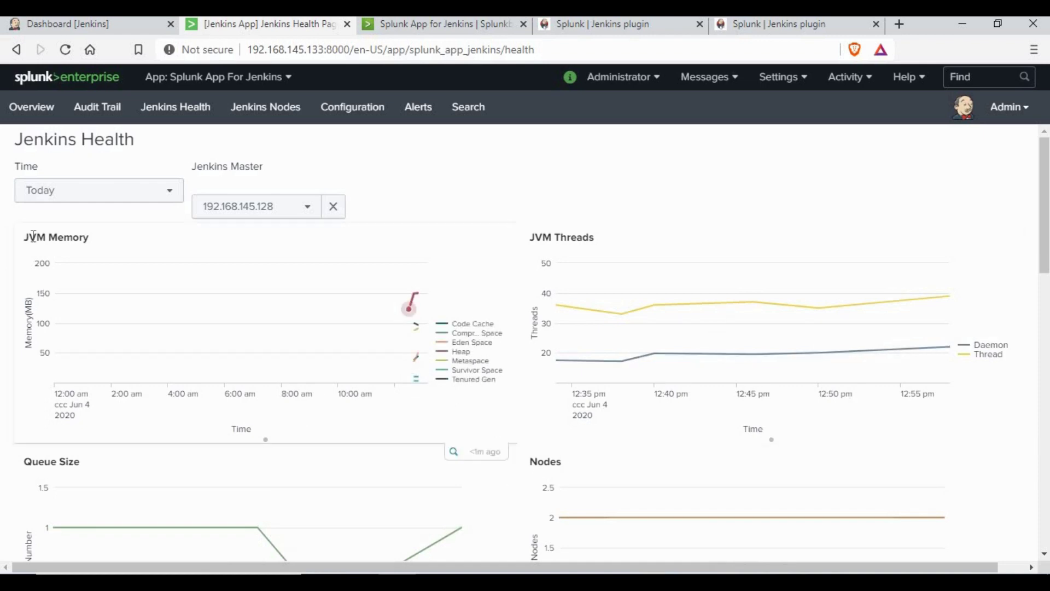
scroll(625, 235, "down", 4)
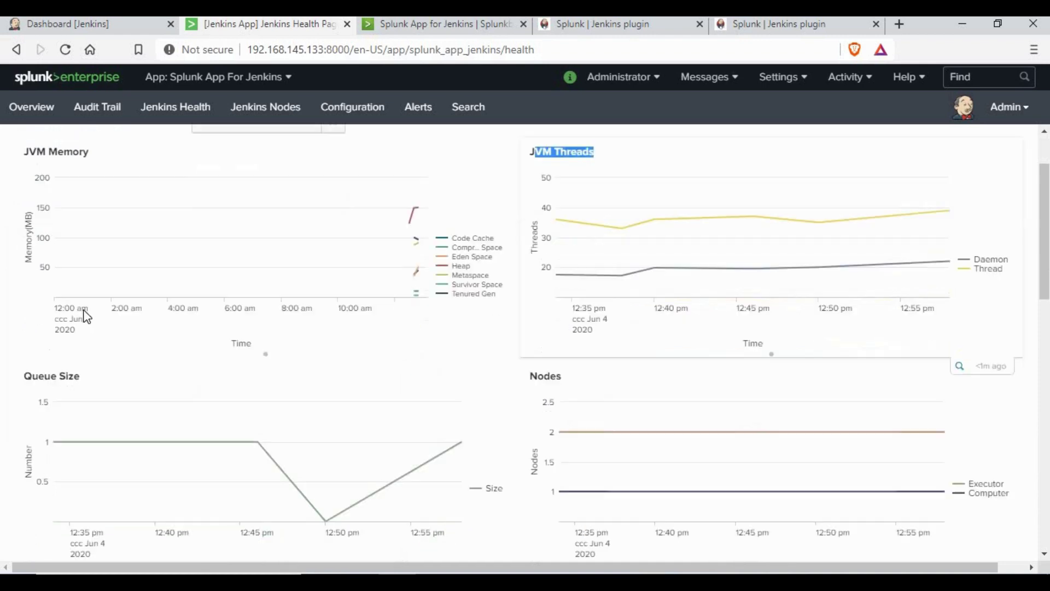
left_click_drag(39, 228, 581, 234)
double_click(546, 230)
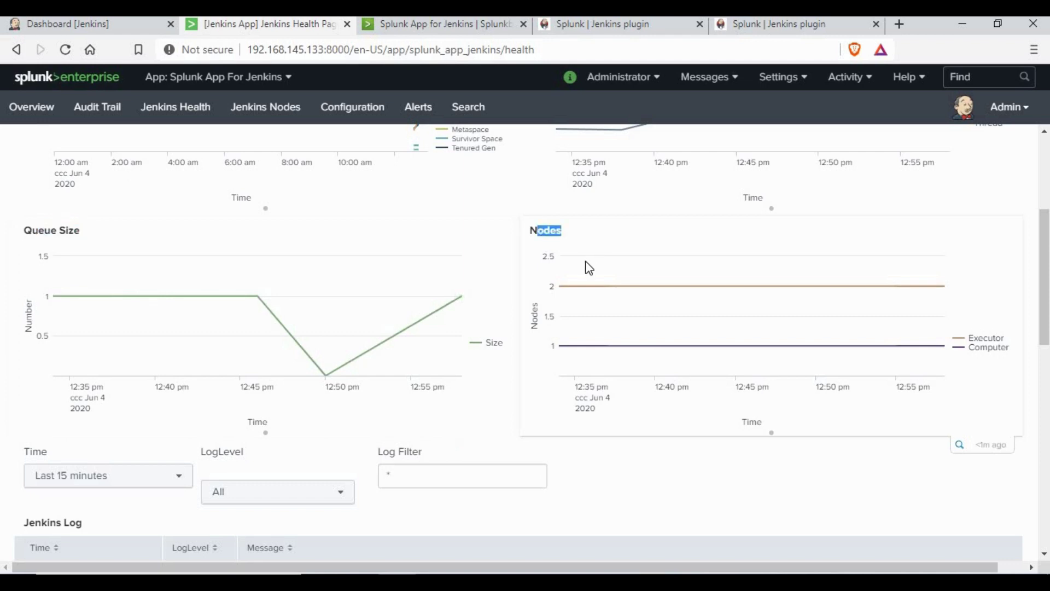
scroll(113, 380, "down", 3)
scroll(114, 379, "down", 2)
scroll(90, 346, "down", 3)
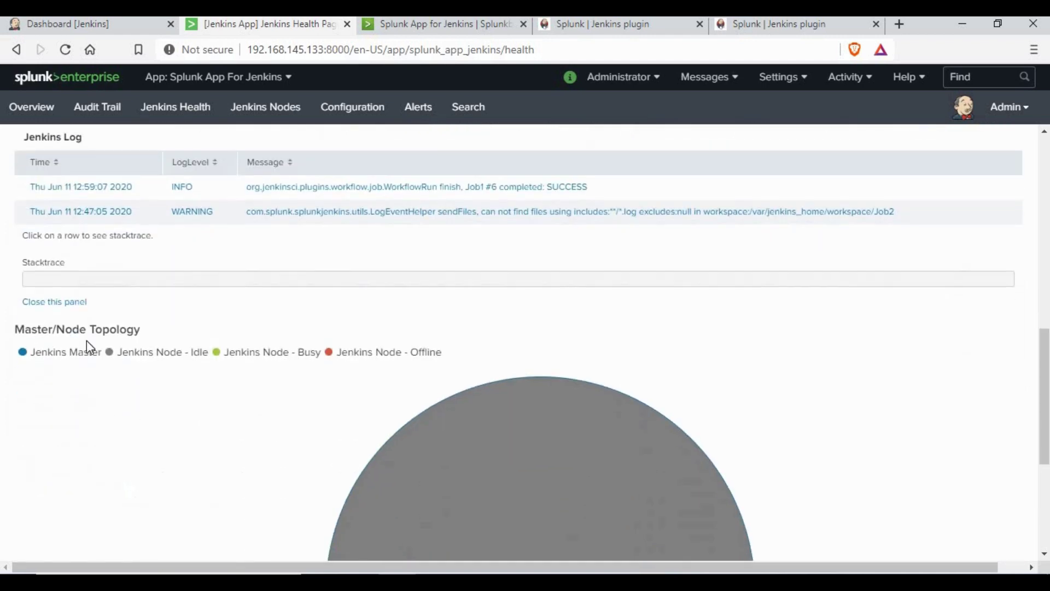
scroll(129, 241, "down", 3)
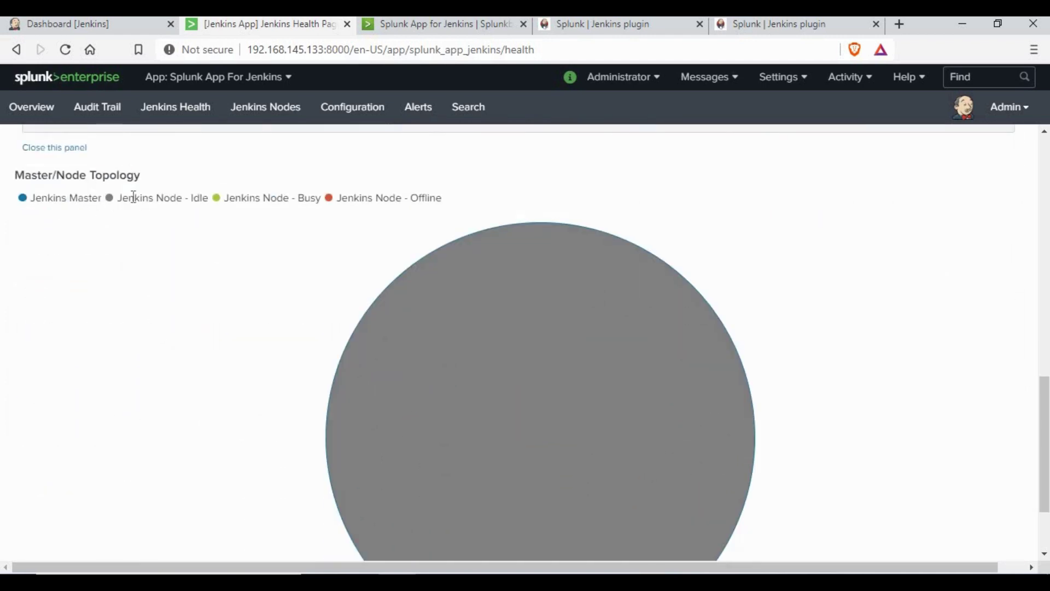
scroll(284, 328, "down", 2)
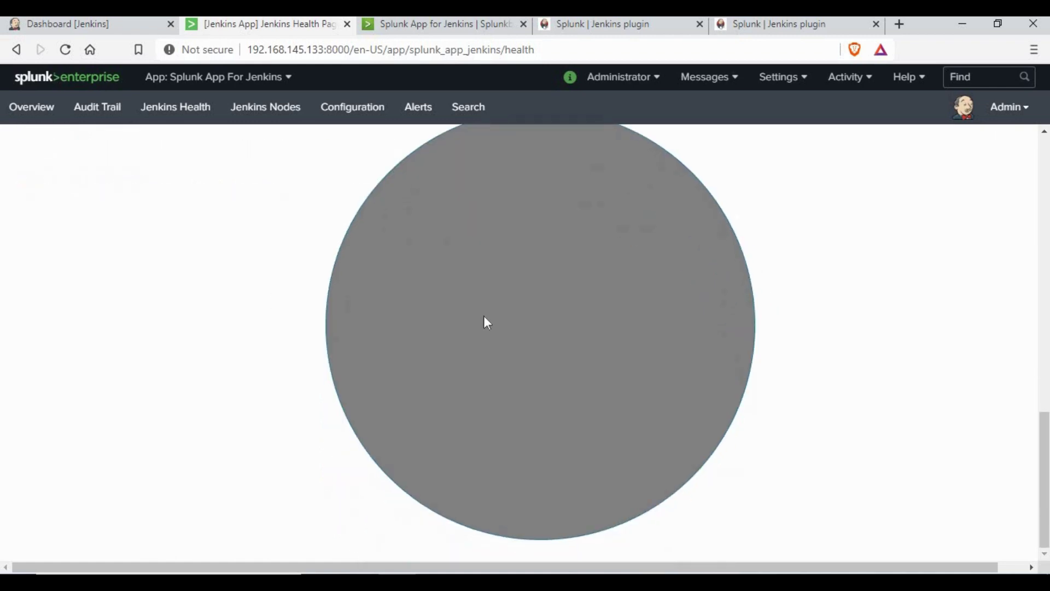
In Jenkins, start a new build of Job1 (build #7).
mouse_move(514, 301)
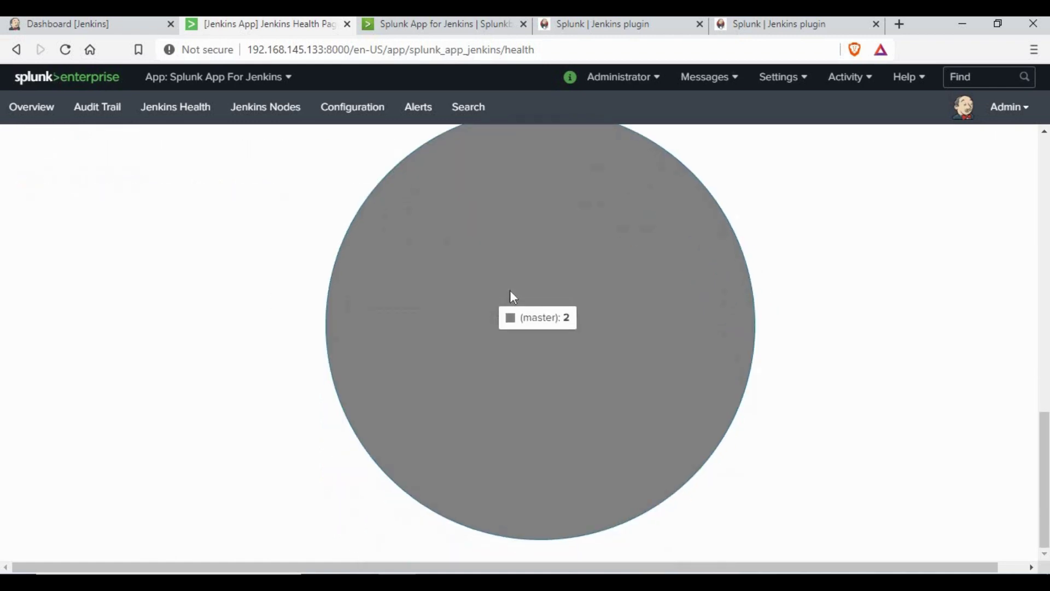
left_click(107, 25)
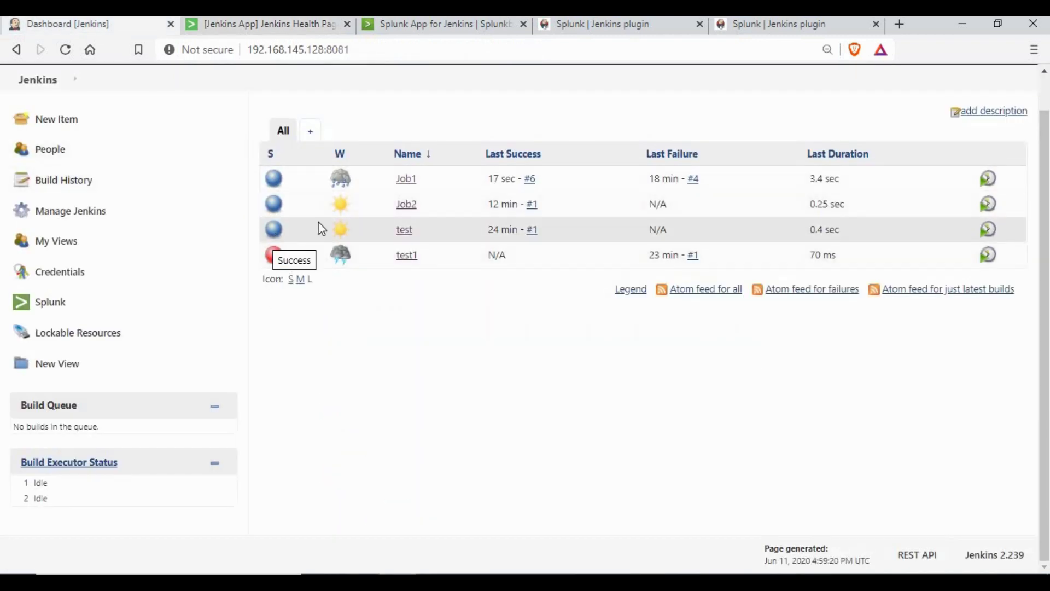
left_click(406, 179)
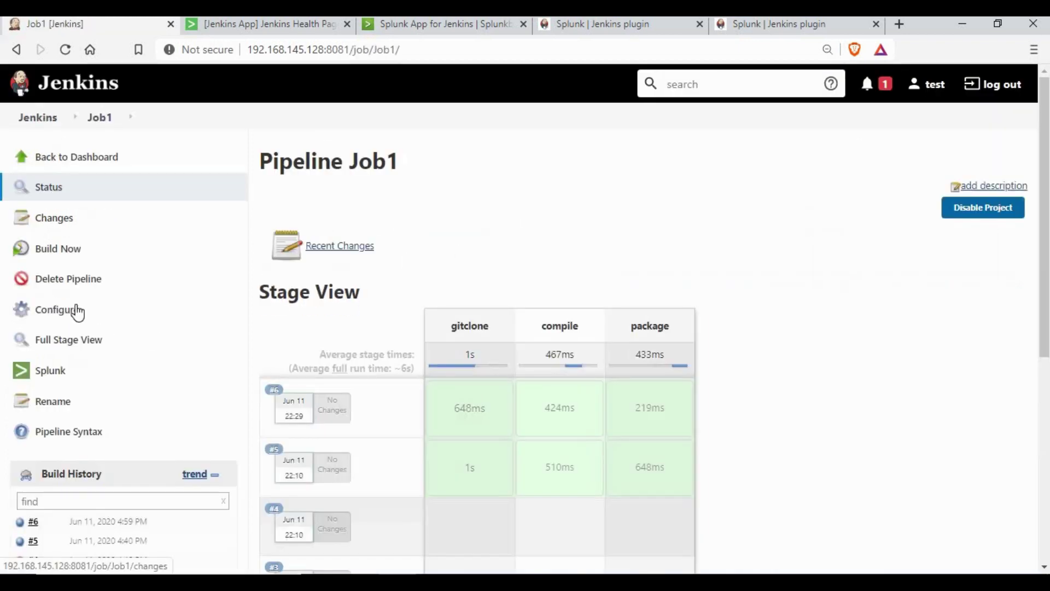
left_click(57, 248)
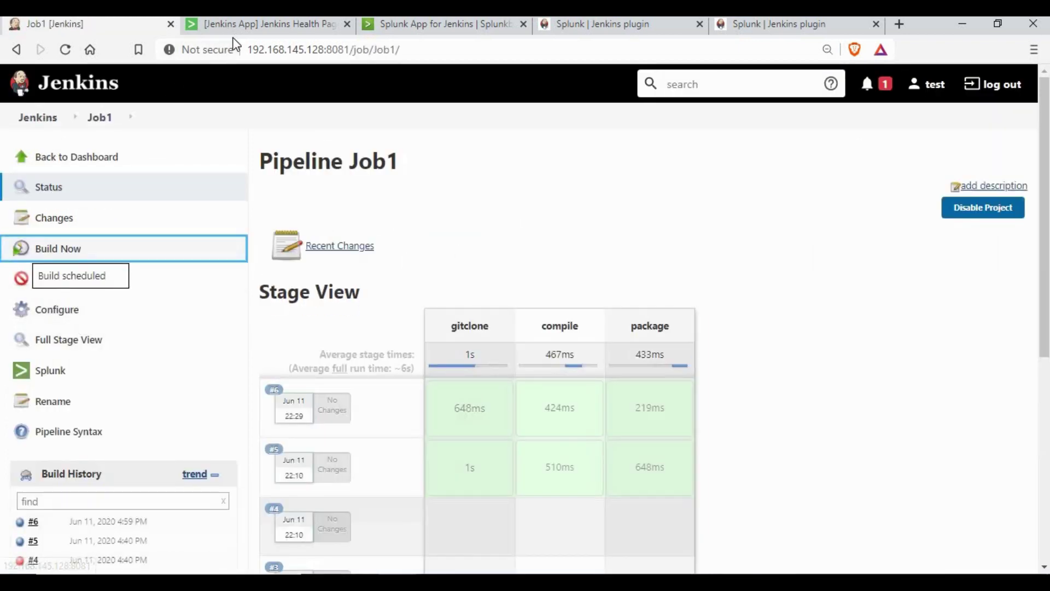
Return to Splunk's Jenkins Health page, briefly rechecking the Job1 page in between.
left_click(241, 24)
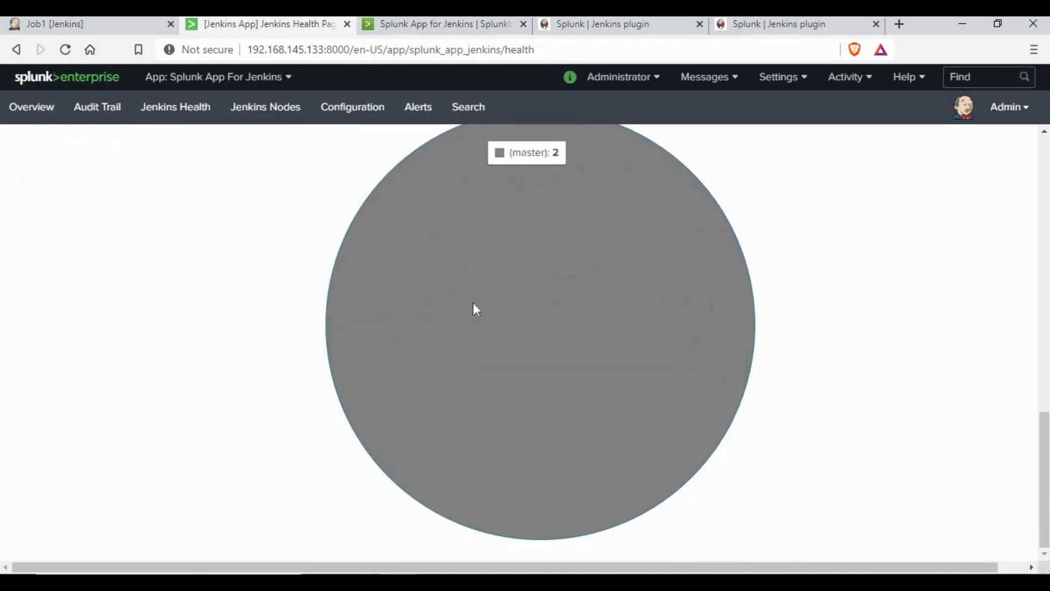
scroll(474, 310, "up", 4)
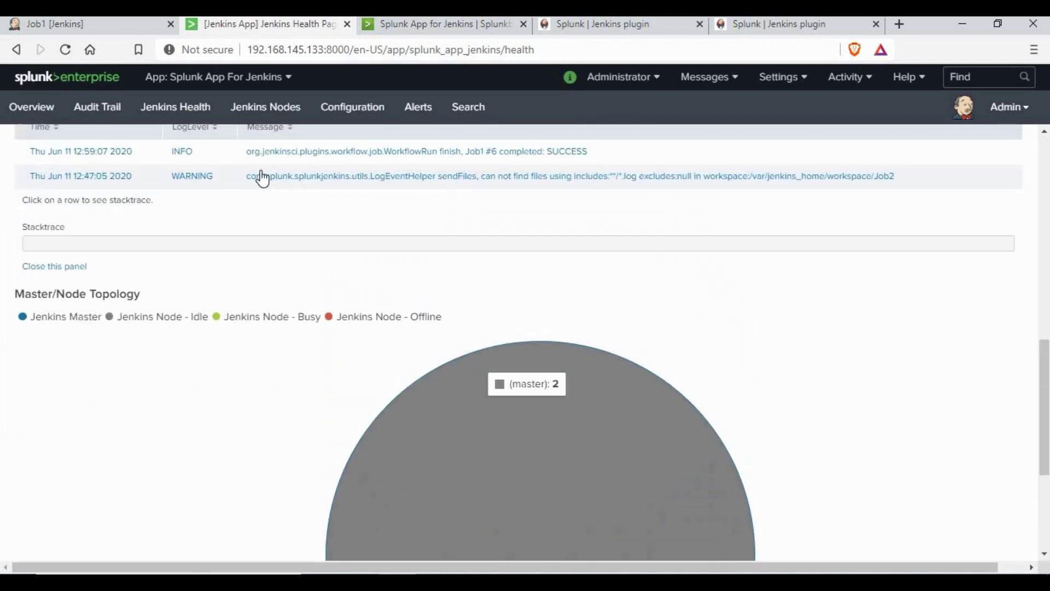
left_click(58, 30)
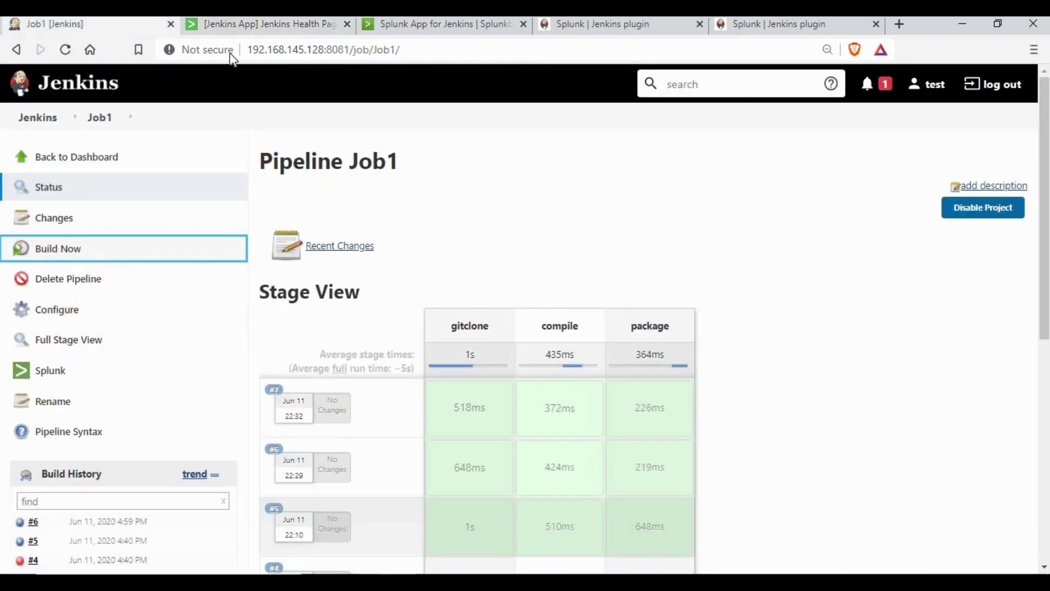
left_click(267, 27)
scroll(620, 338, "up", 10)
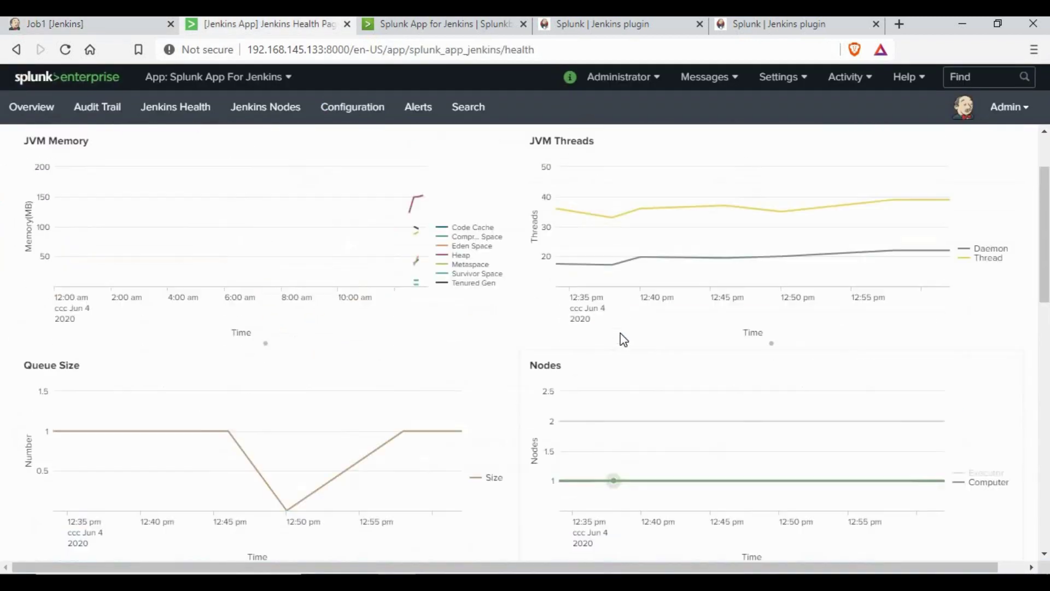
Open Jenkins Nodes to view the master node table and Build Distribution across Nodes chart.
left_click(281, 109)
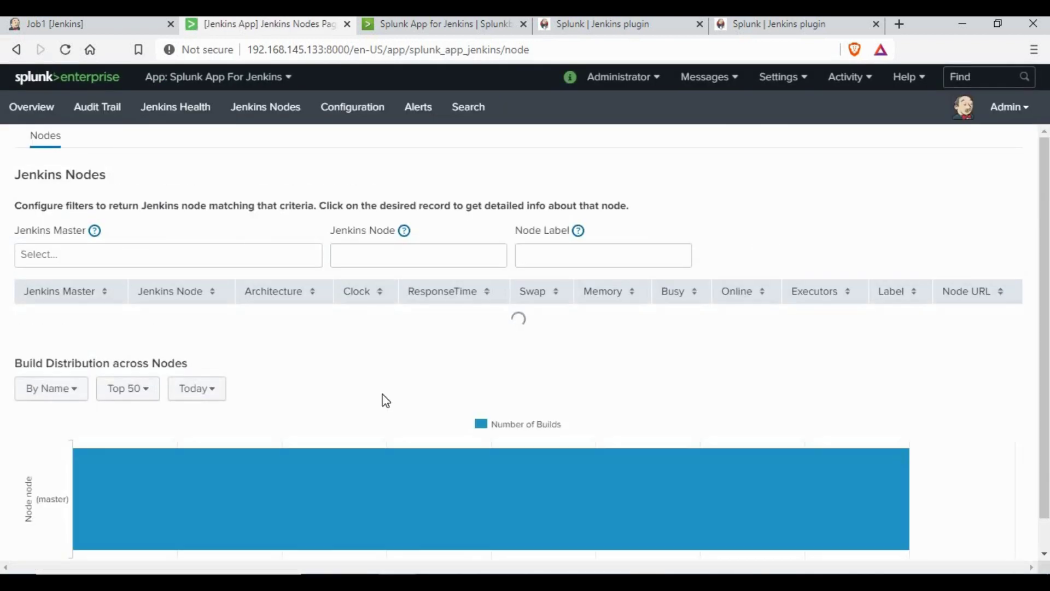
scroll(508, 454, "down", 1)
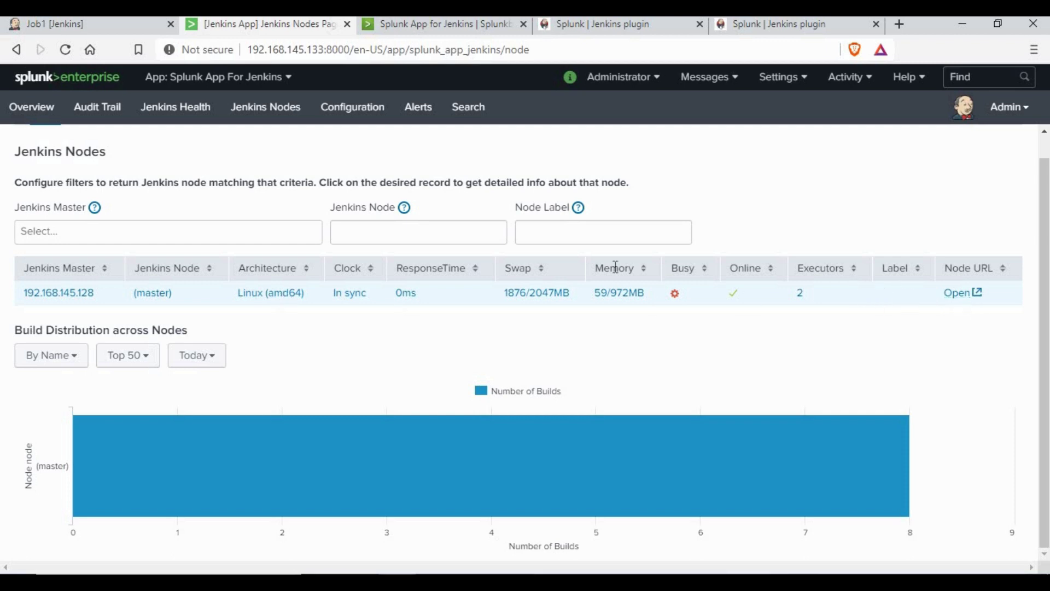
scroll(423, 174, "up", 1)
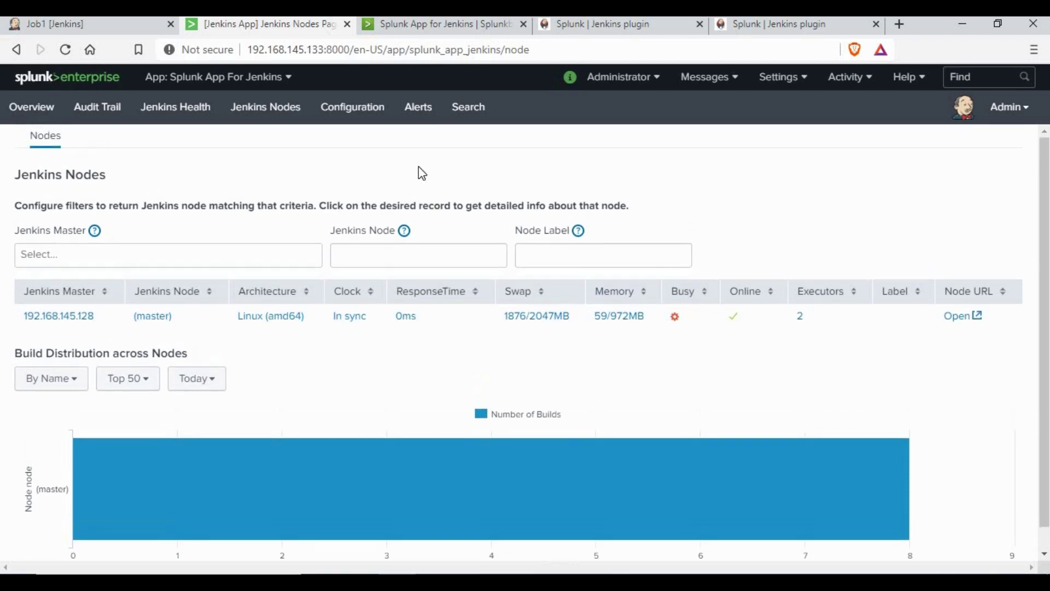
Visit index settings, view the 'Jobs pending in queue over 10 minutes' alert, then open Custom Panels.
left_click(358, 116)
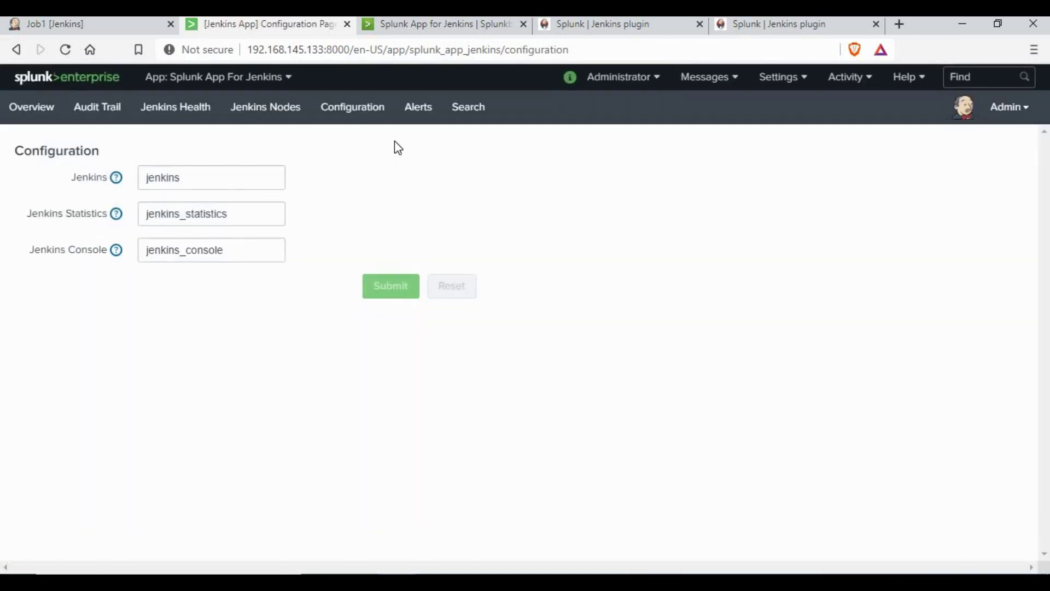
left_click(426, 115)
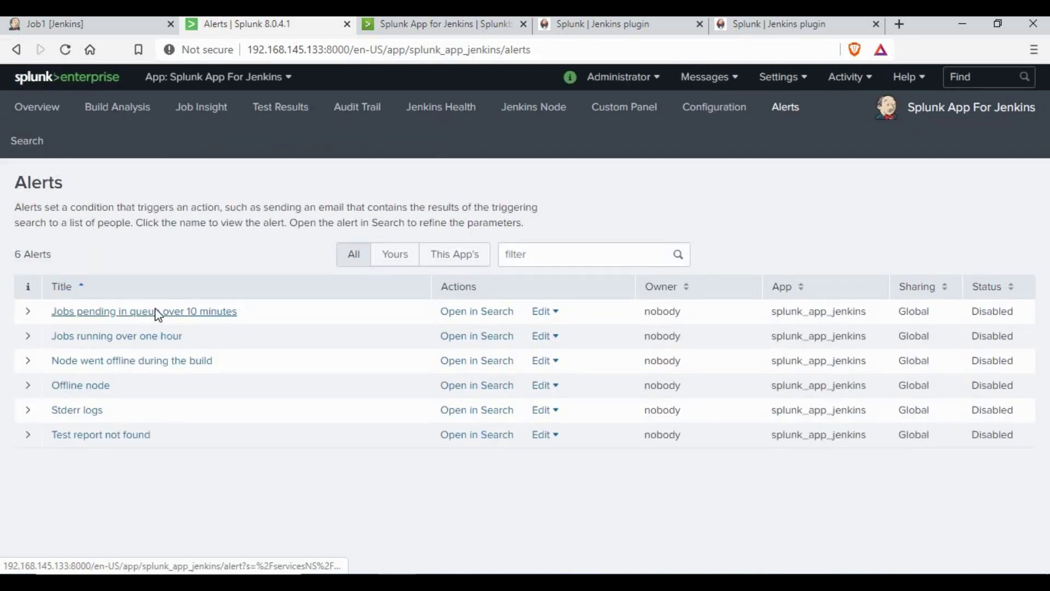
left_click(157, 313)
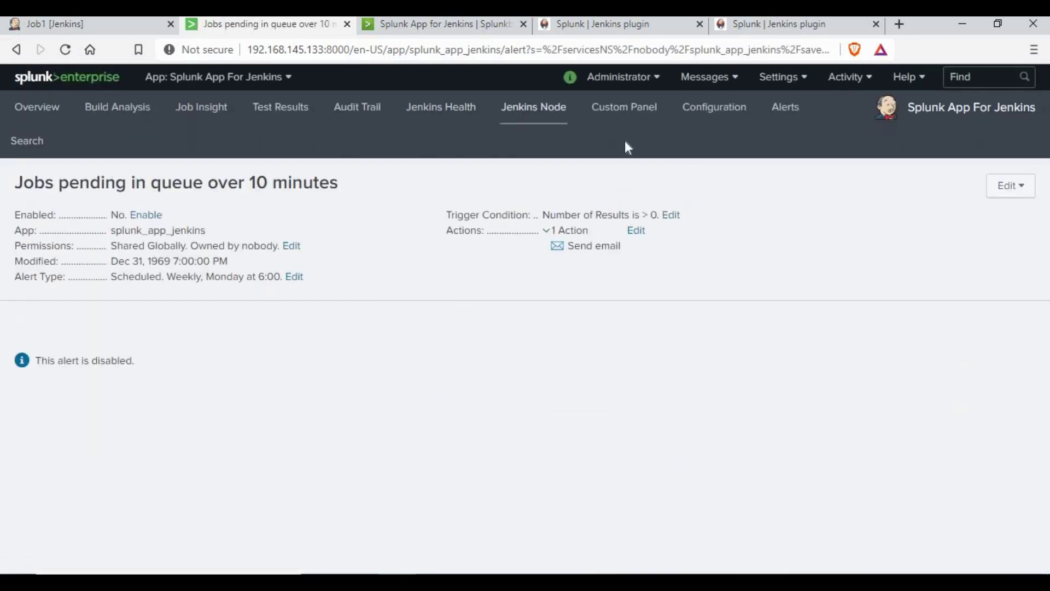
left_click(634, 120)
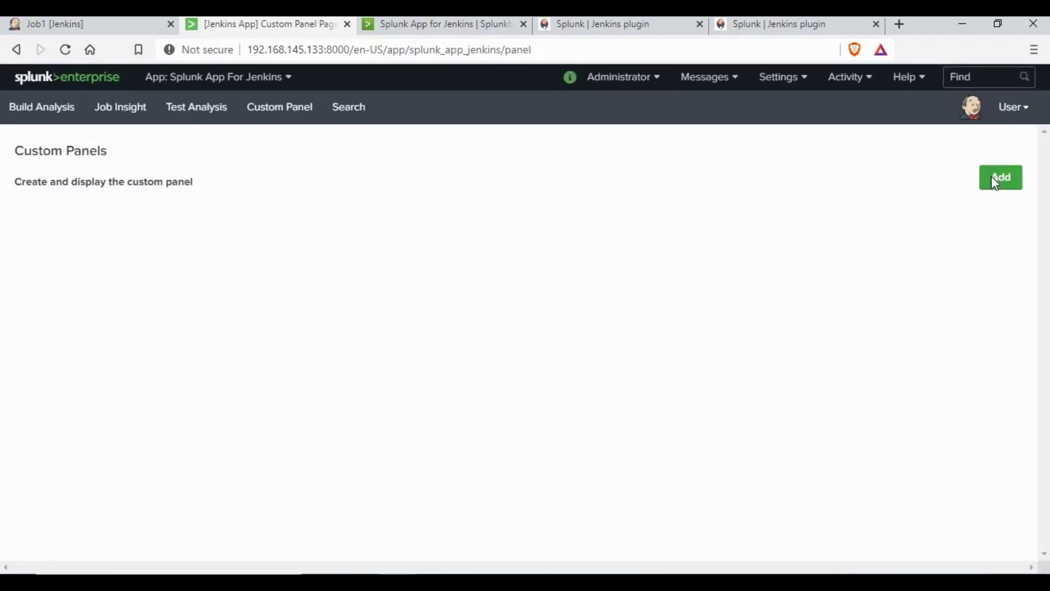
Start a custom panel, toggle Public and try submitting, then discard the unfinished form.
left_click(996, 183)
scroll(496, 305, "down", 3)
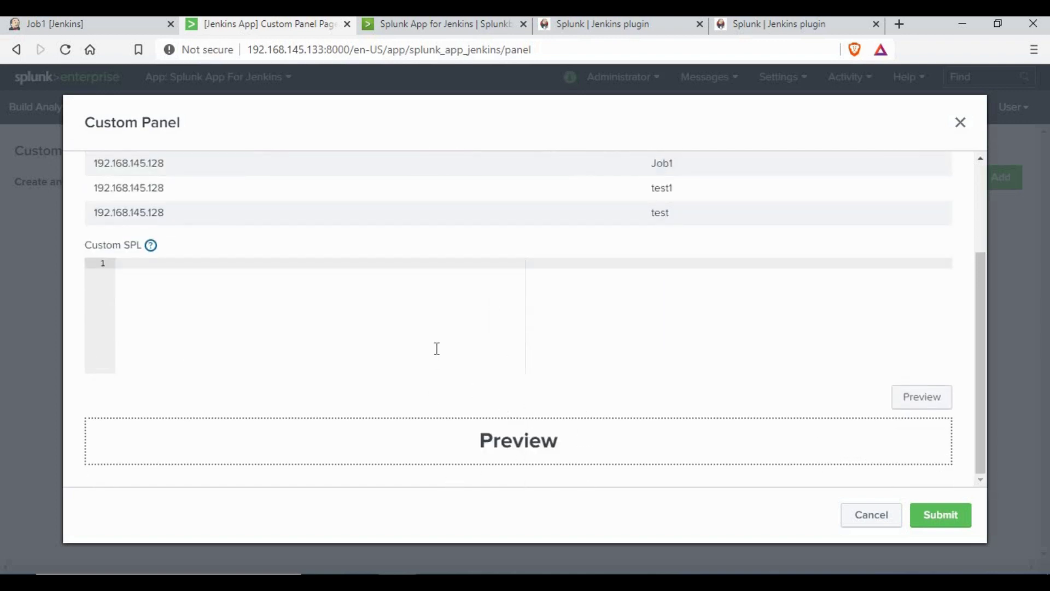
scroll(530, 385, "up", 3)
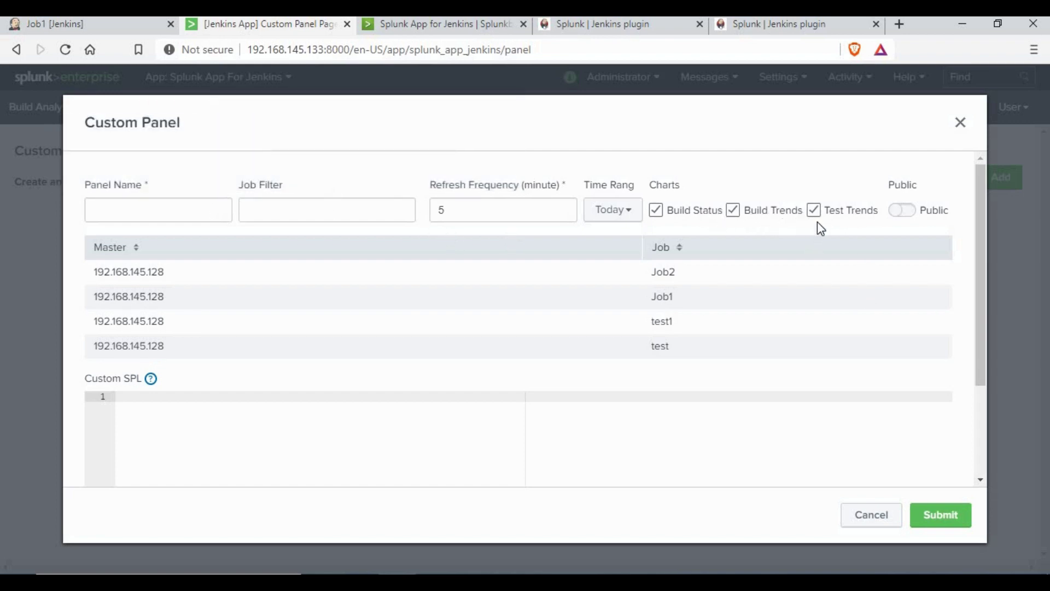
left_click(898, 217)
left_click(898, 217)
scroll(368, 417, "down", 3)
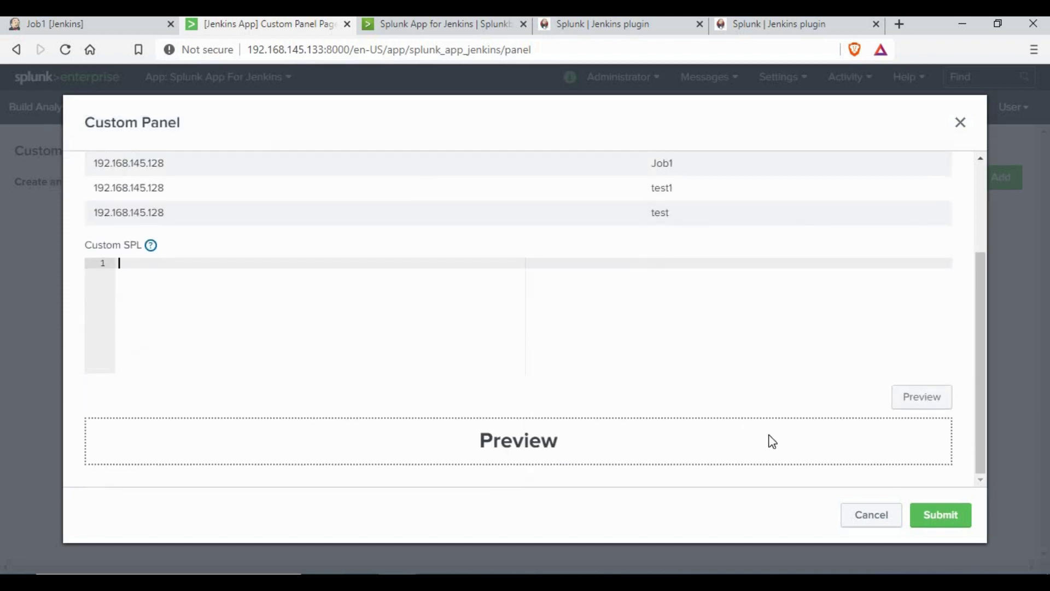
left_click(940, 515)
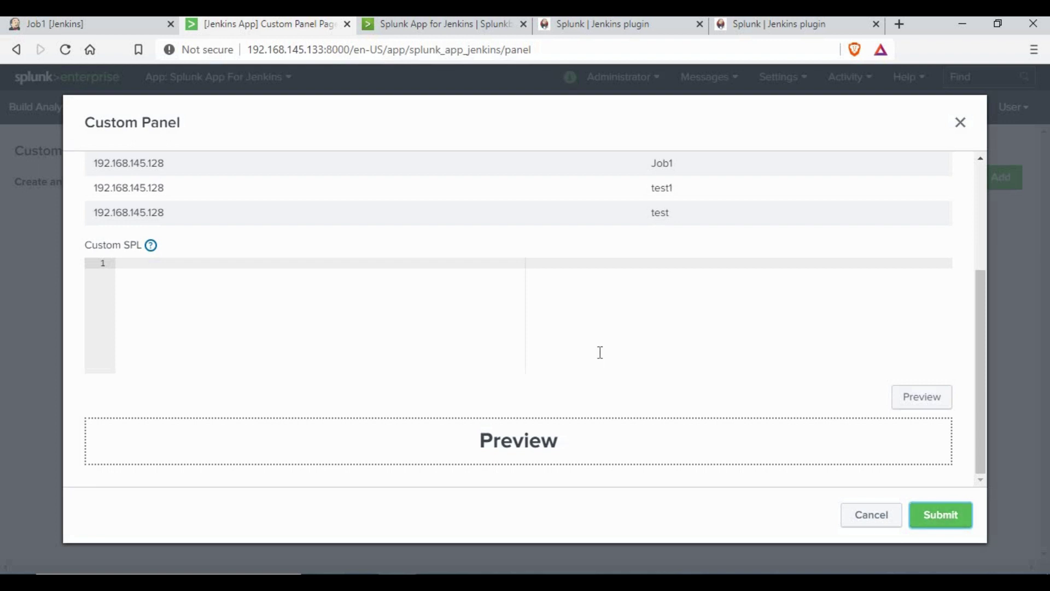
scroll(629, 342, "up", 3)
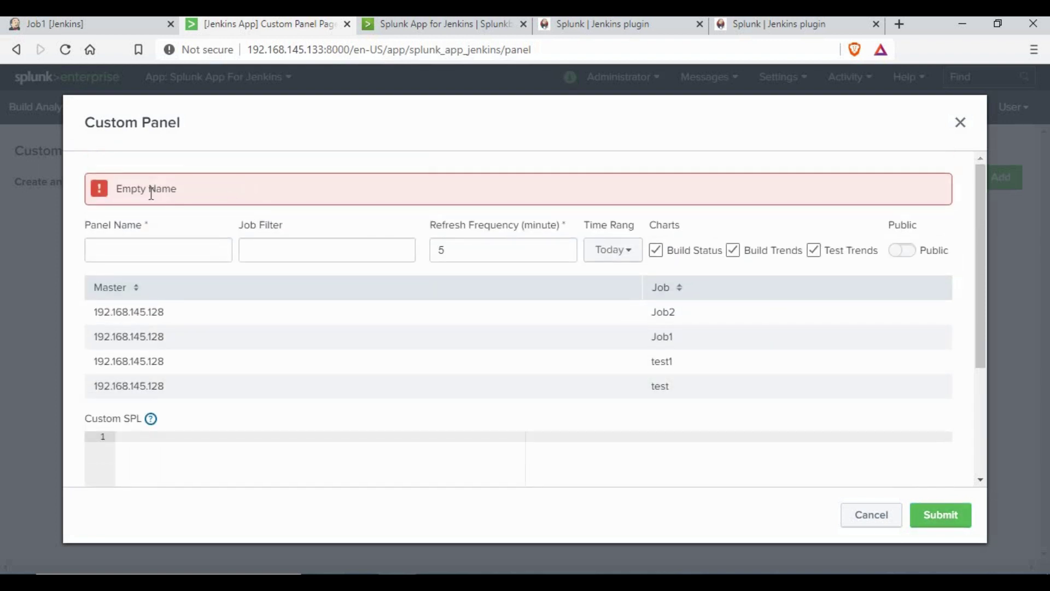
left_click(902, 251)
left_click(957, 124)
Create a new custom panel named Test with Public on and submit it.
left_click(1014, 178)
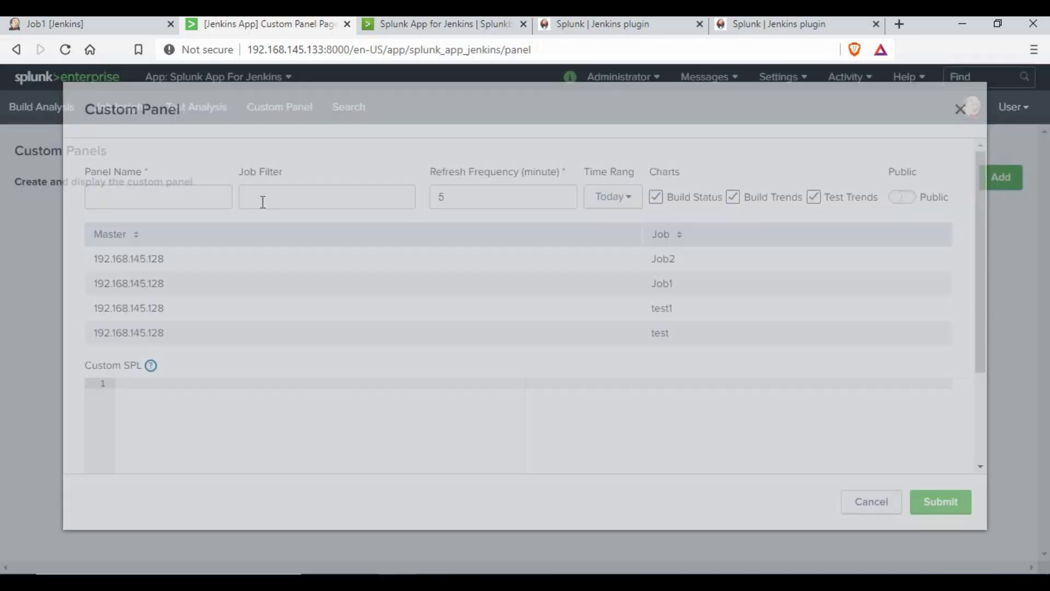
left_click(128, 203)
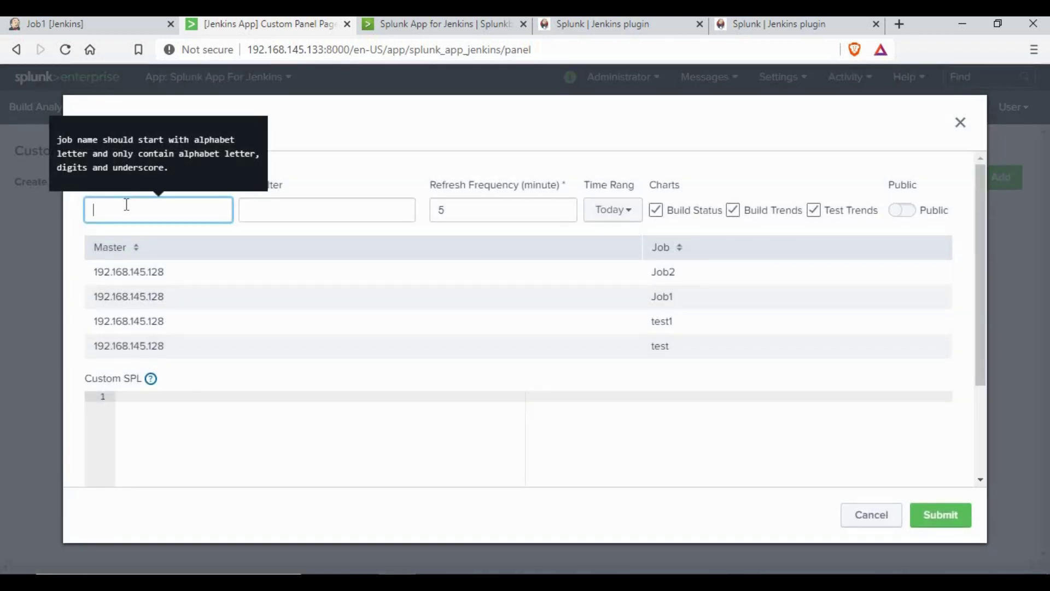
type("Test")
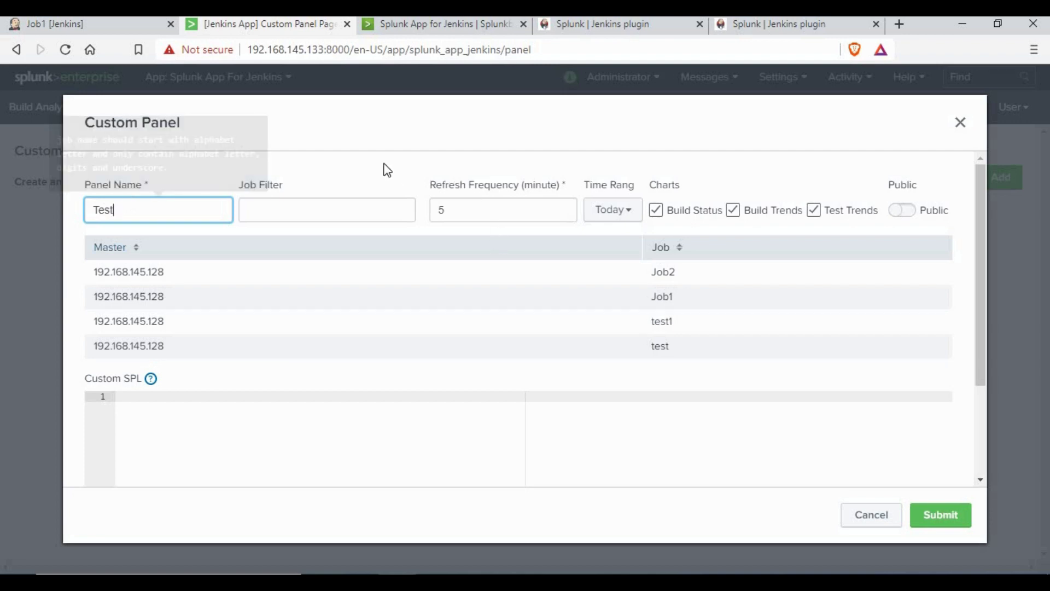
left_click(902, 210)
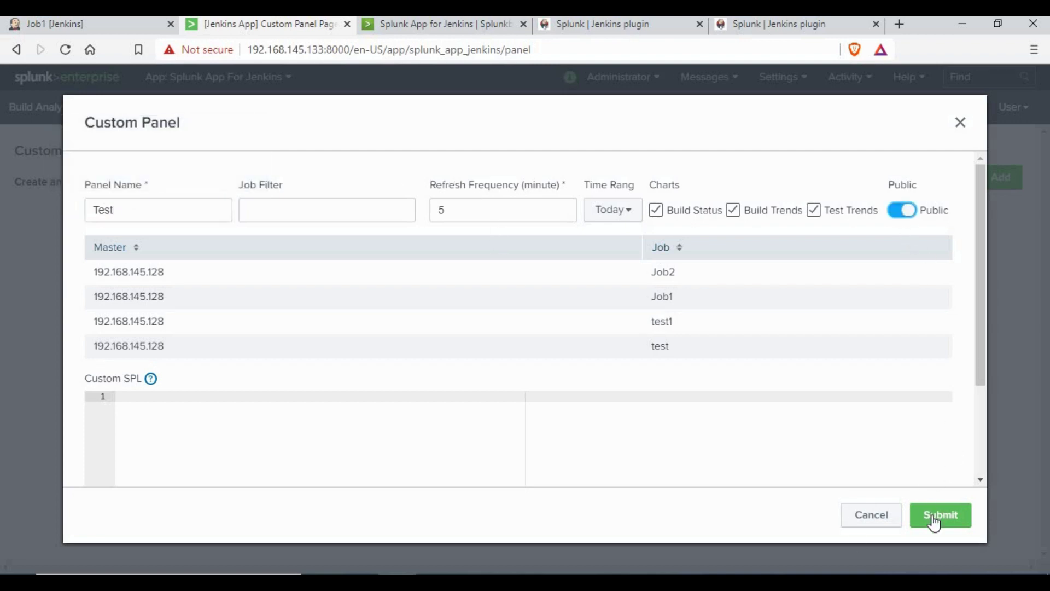
left_click(940, 514)
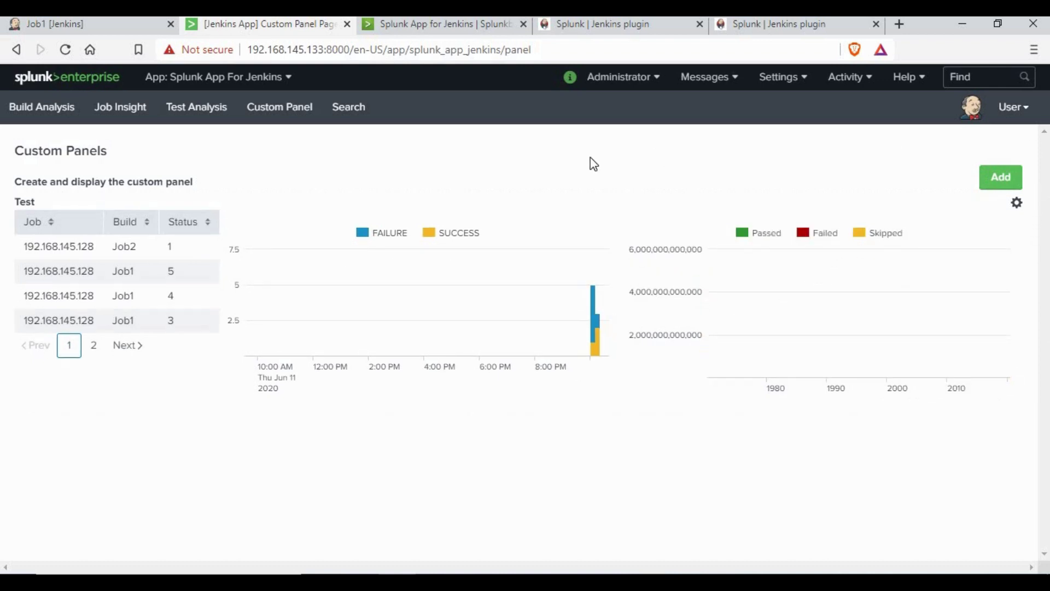
Search index=jenkins in the Jenkins app and scroll through the 299 returned build and queue events.
left_click(348, 111)
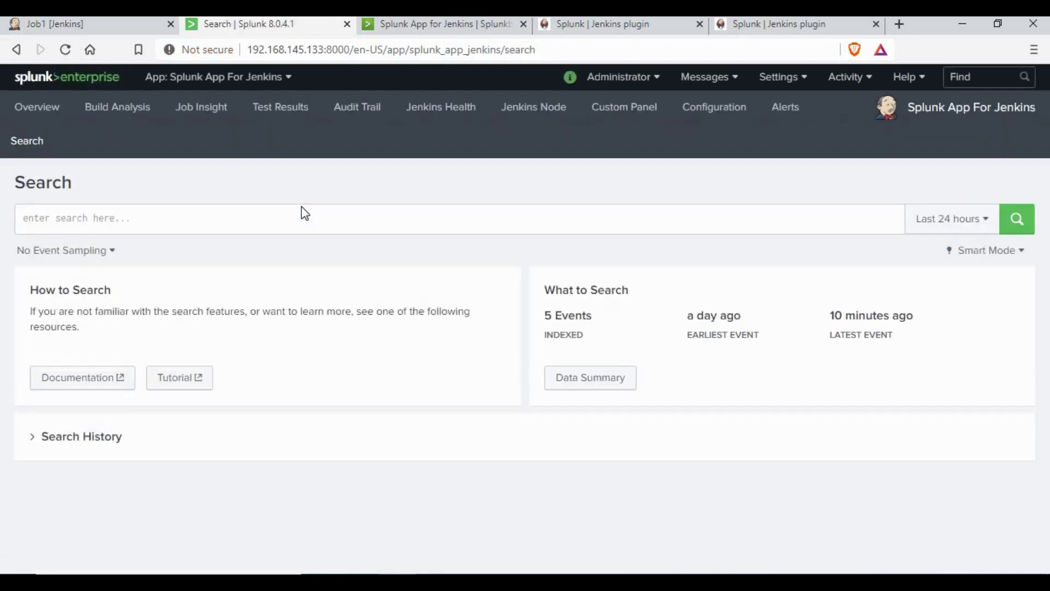
type("i")
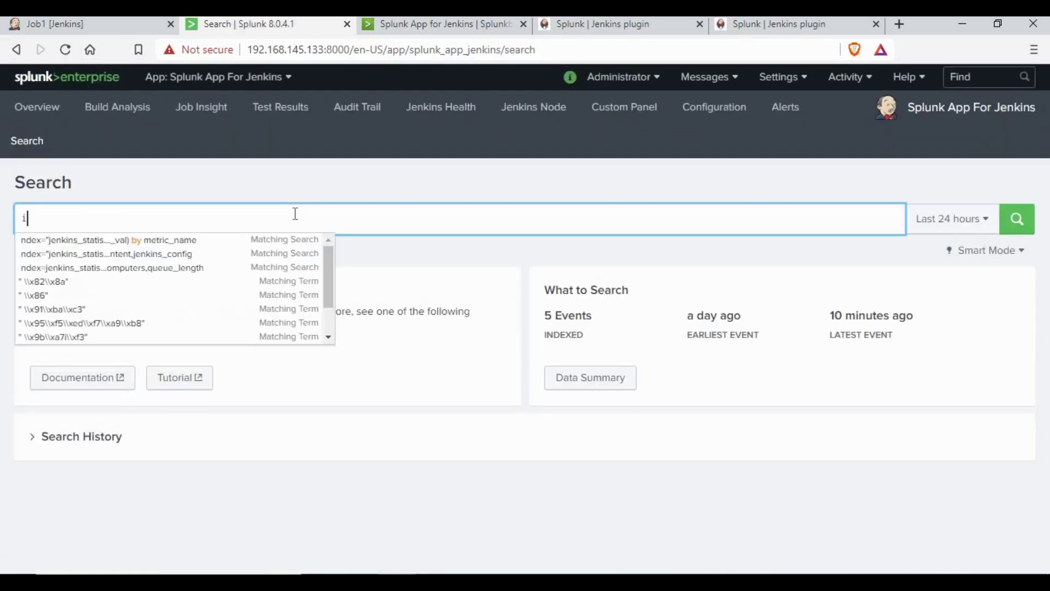
type("ndex=")
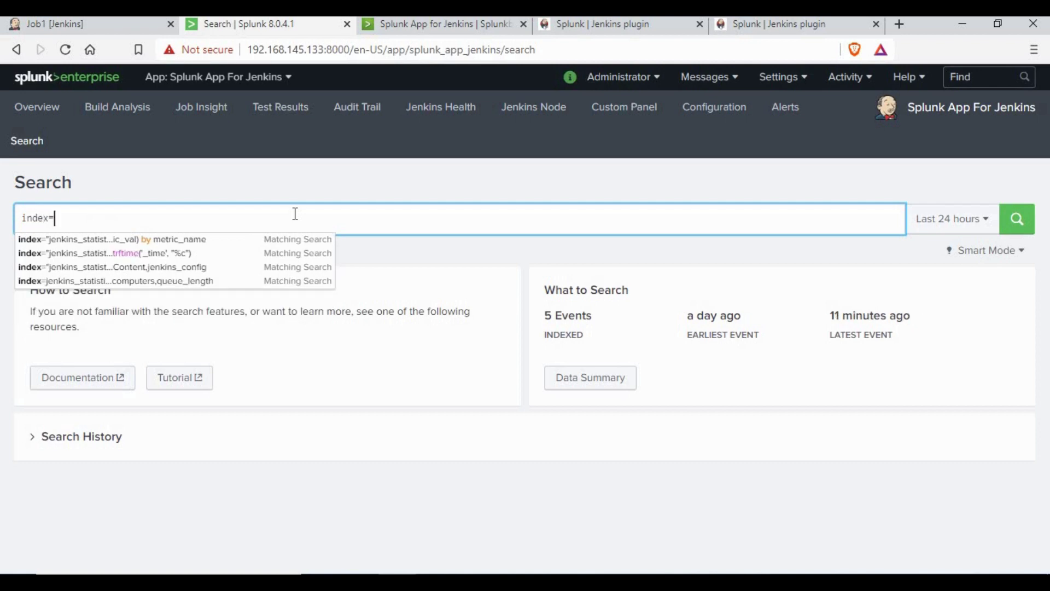
type("je")
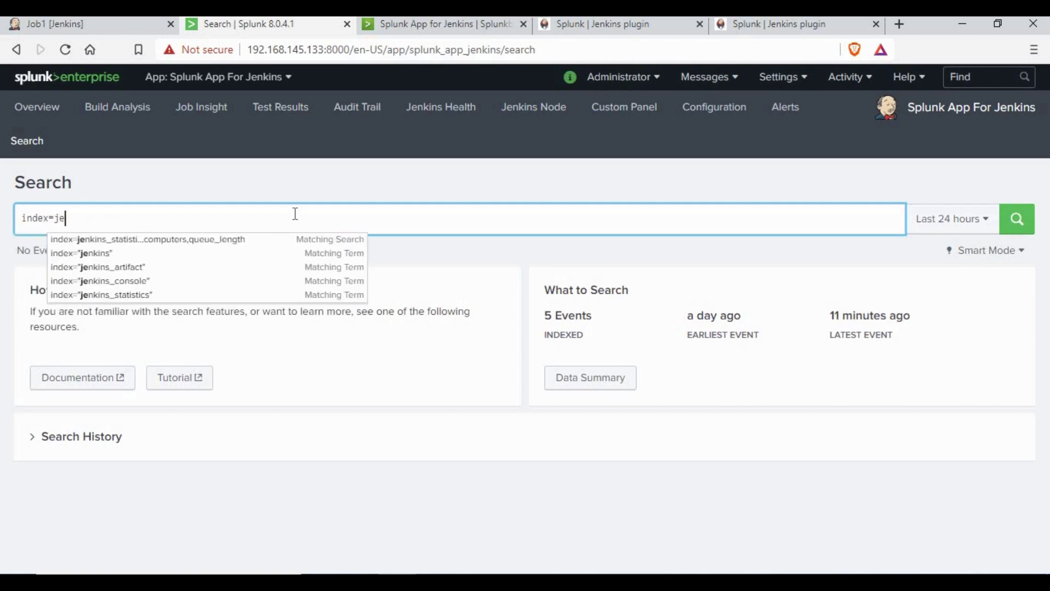
type("nkins*")
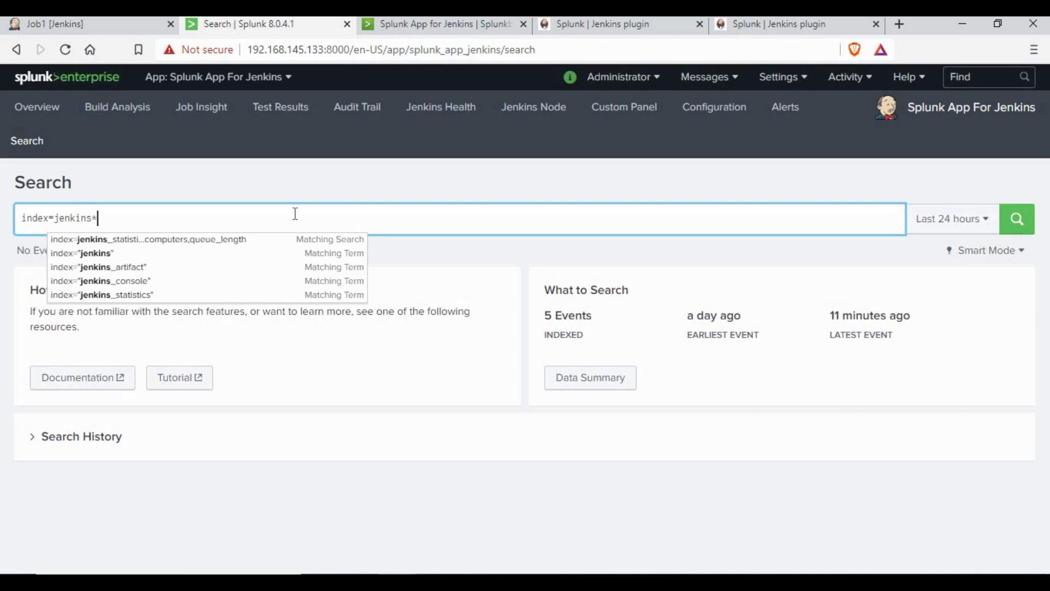
key("Return")
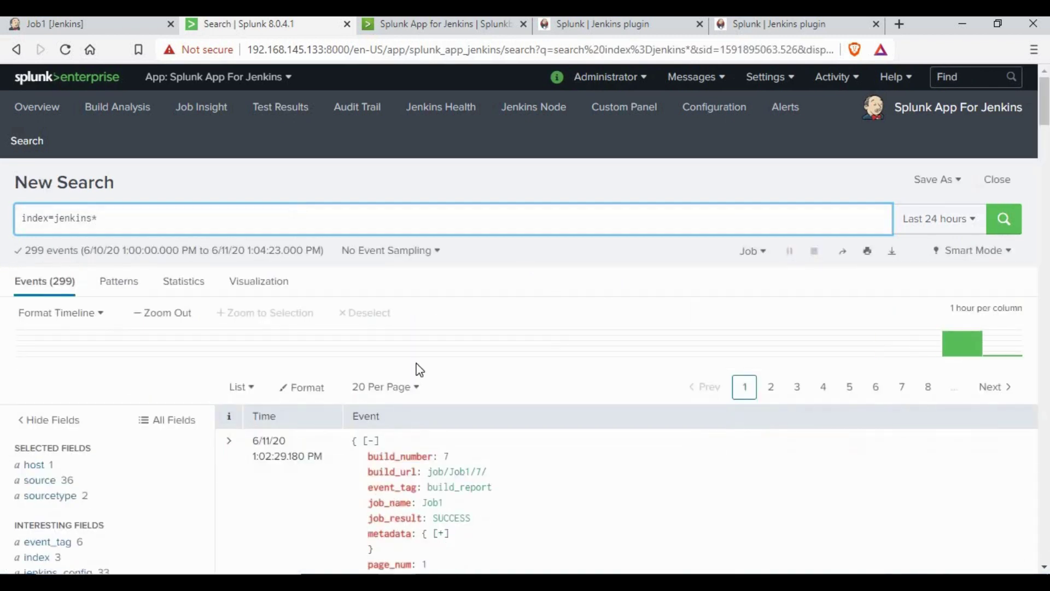
scroll(418, 368, "down", 5)
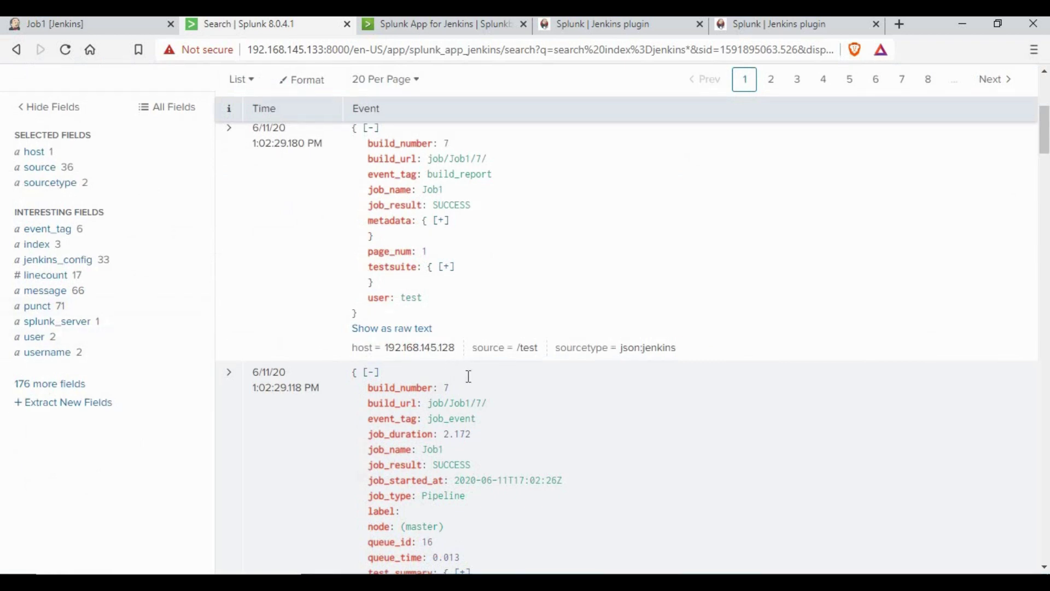
scroll(512, 366, "down", 4)
scroll(523, 348, "down", 5)
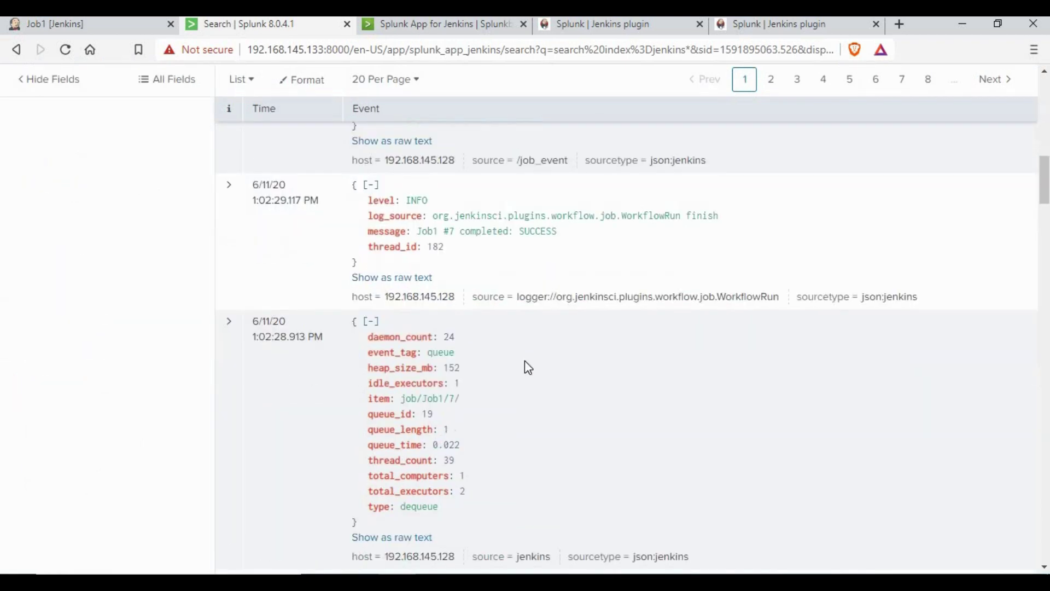
scroll(524, 360, "up", 10)
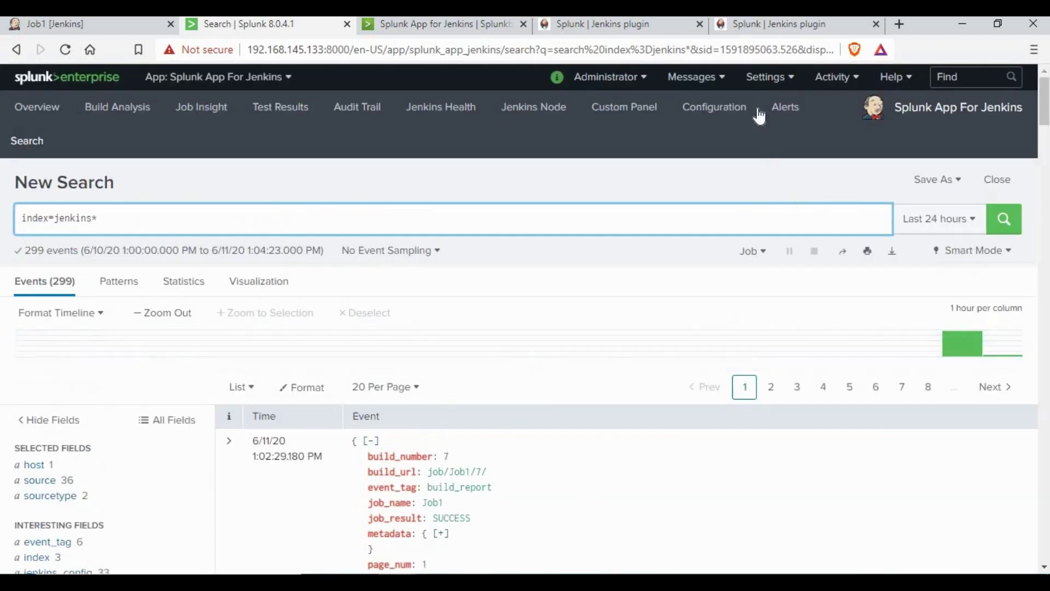
Open Settings > Indexes and scroll to the jenkins, jenkins_console and jenkins_statistics indexes.
left_click(769, 76)
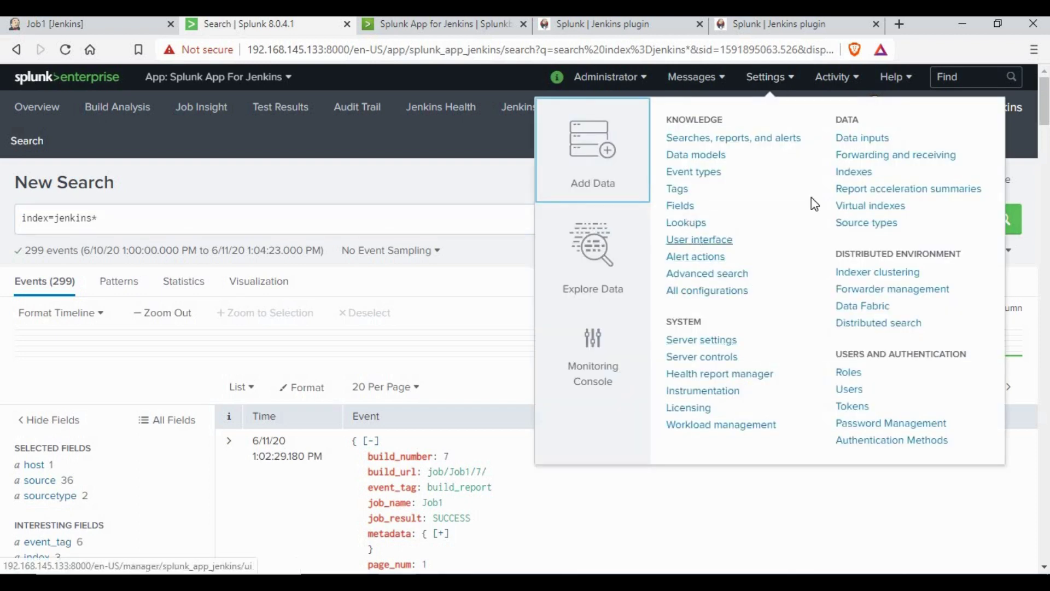
left_click(854, 171)
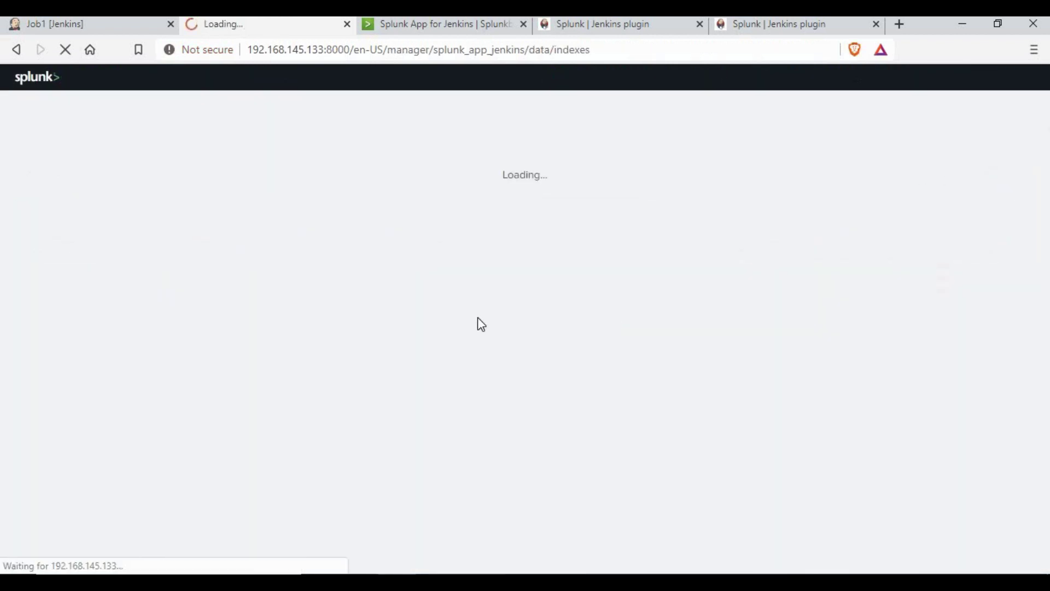
scroll(133, 327, "down", 8)
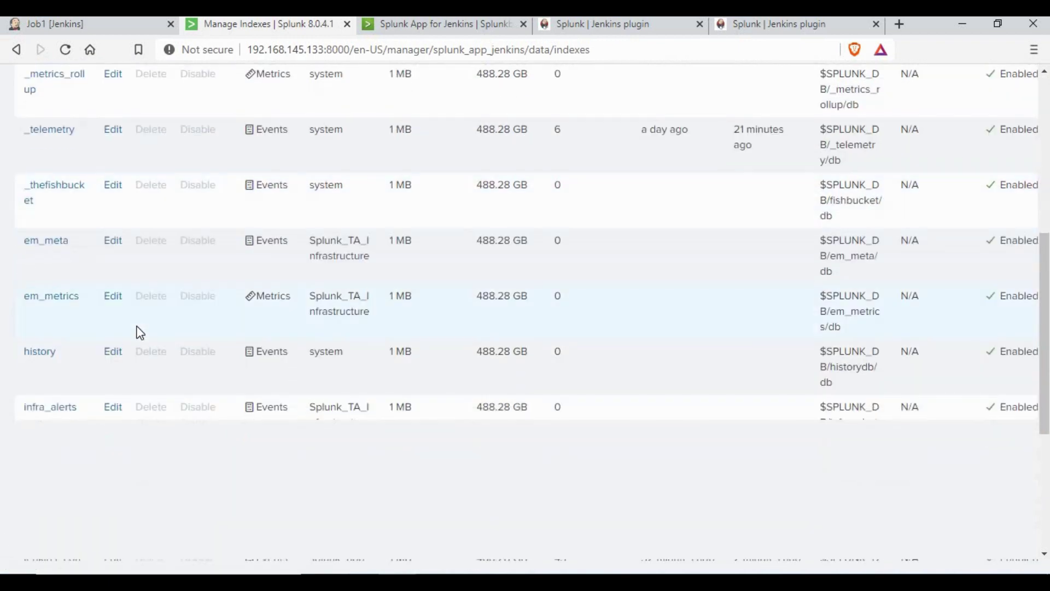
scroll(78, 342, "down", 1)
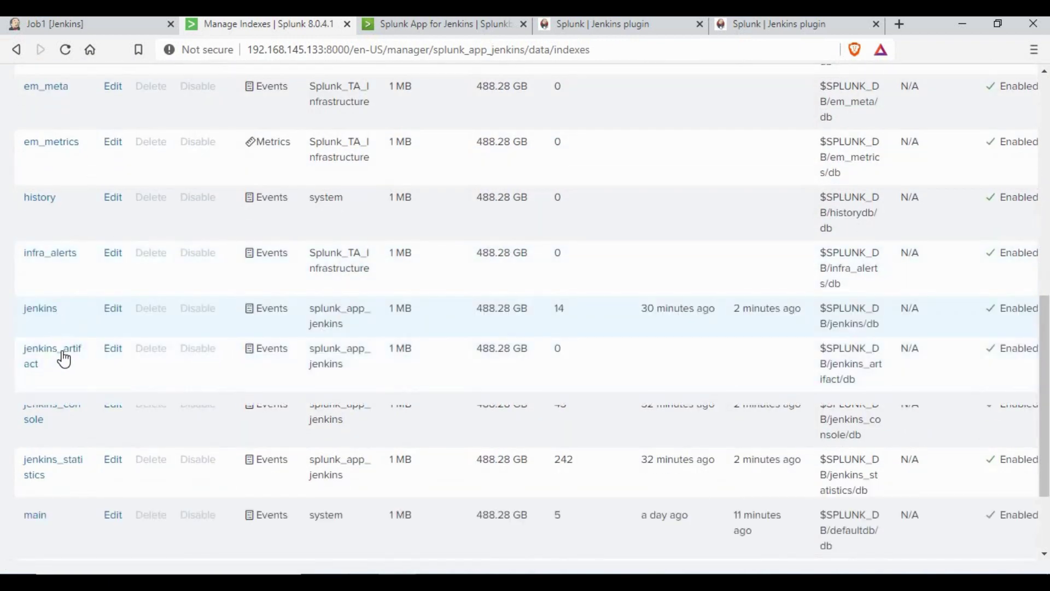
scroll(60, 353, "down", 2)
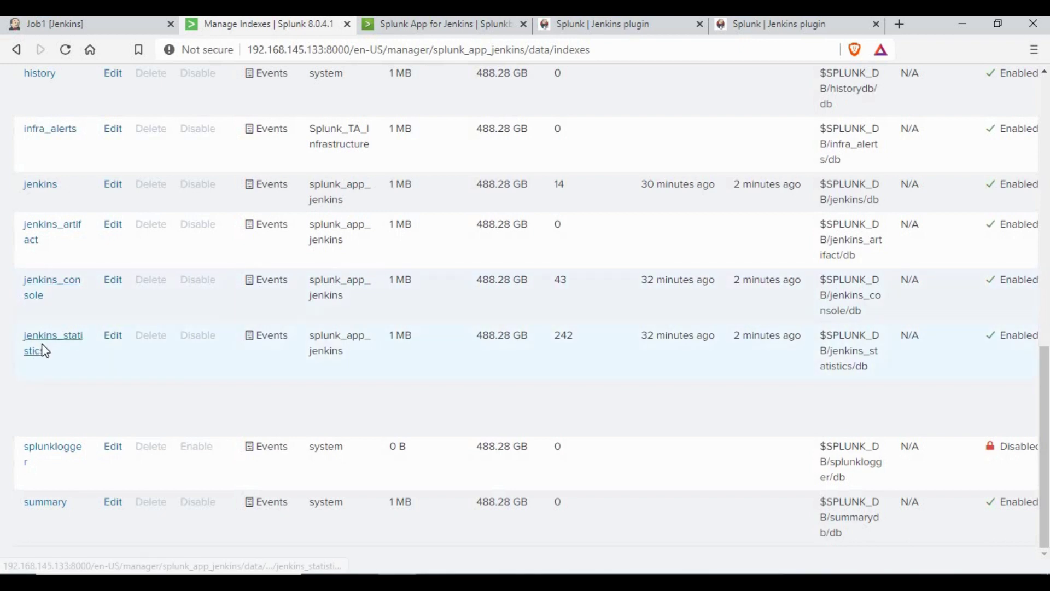
scroll(51, 348, "up", 15)
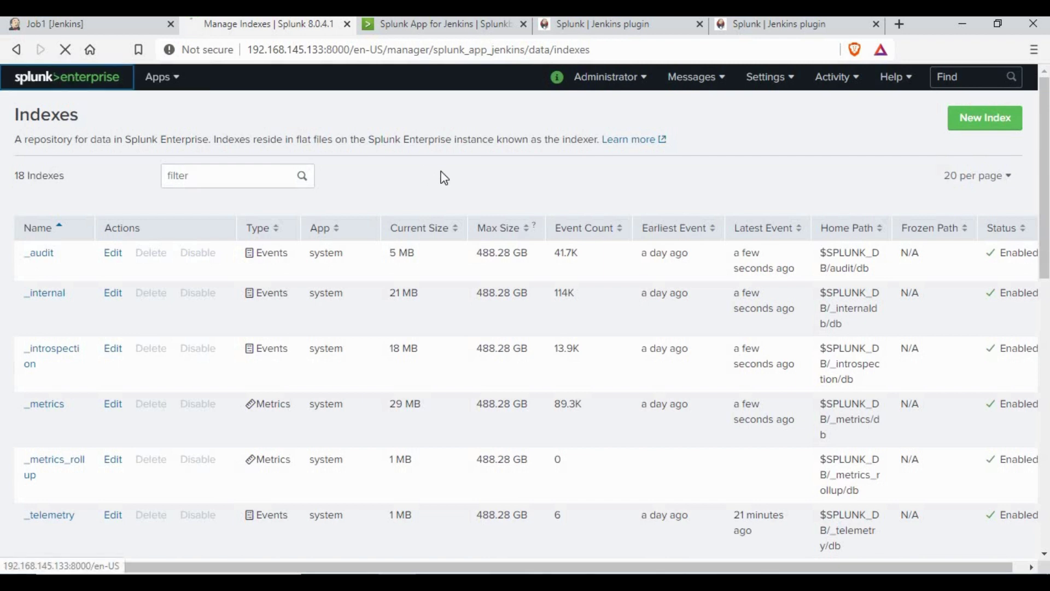
View License Usage, then open the Jenkins app's Build Analysis showing Job2 build 1 succeeded.
left_click(76, 82)
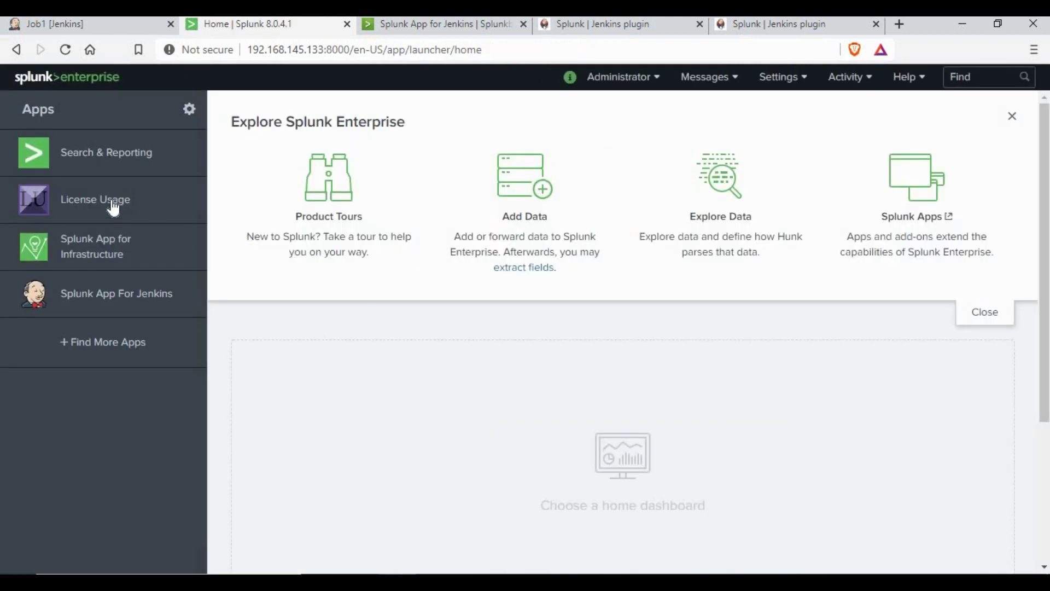
left_click(109, 205)
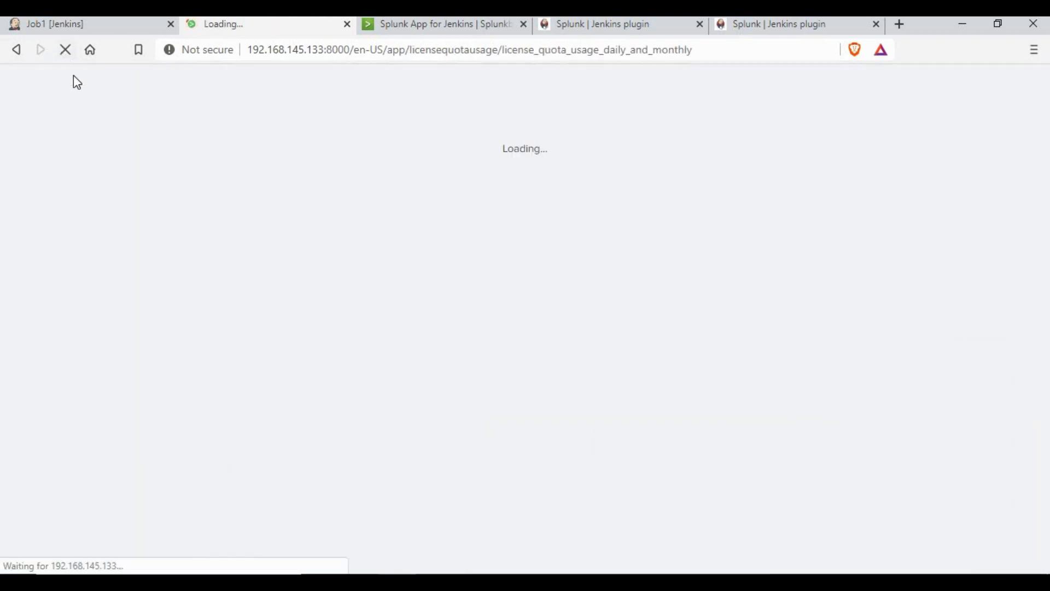
left_click(16, 50)
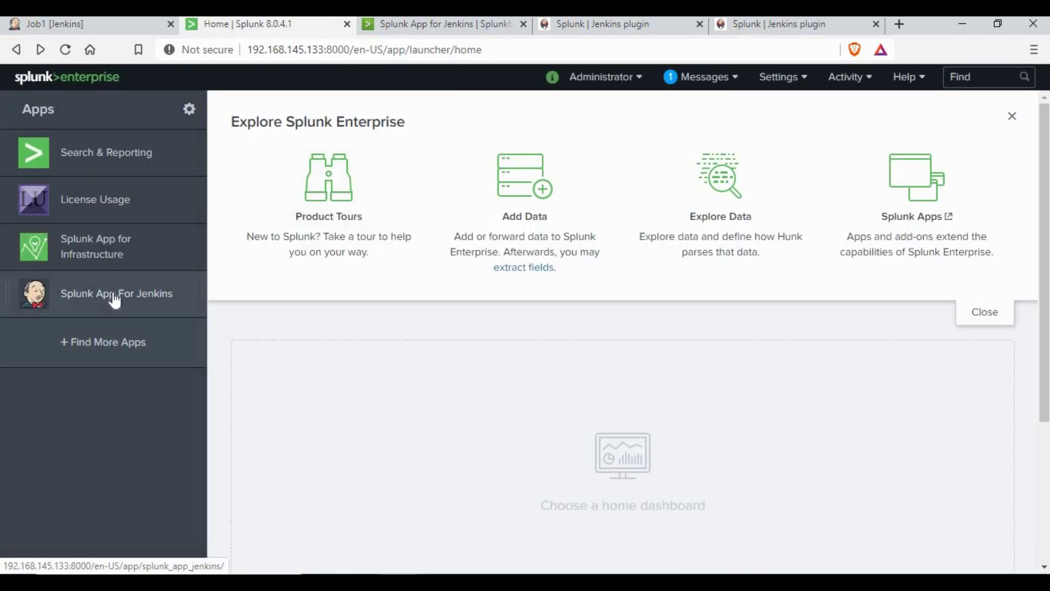
left_click(110, 293)
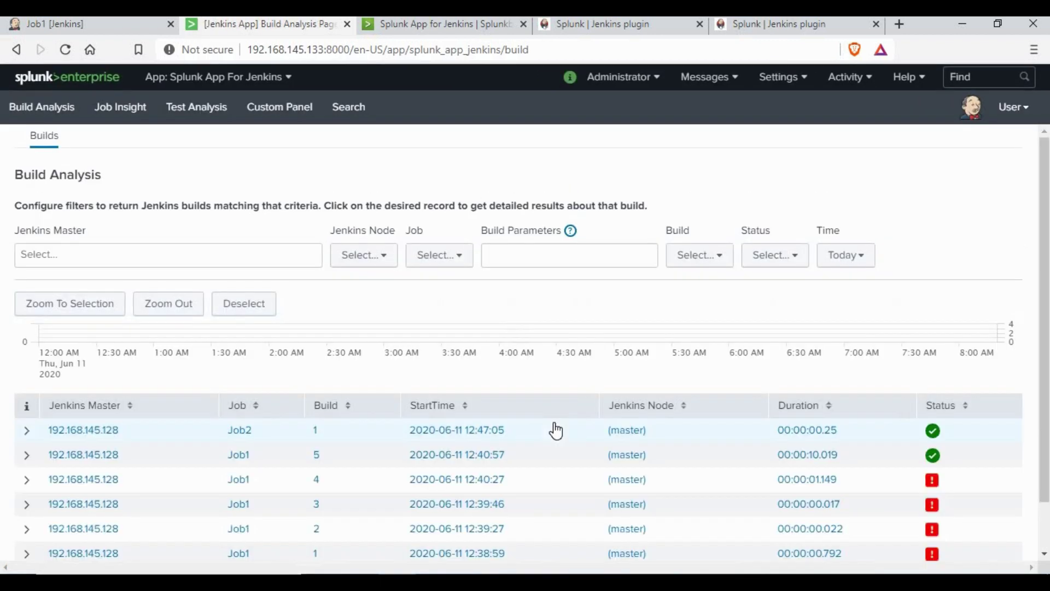
scroll(556, 430, "down", 2)
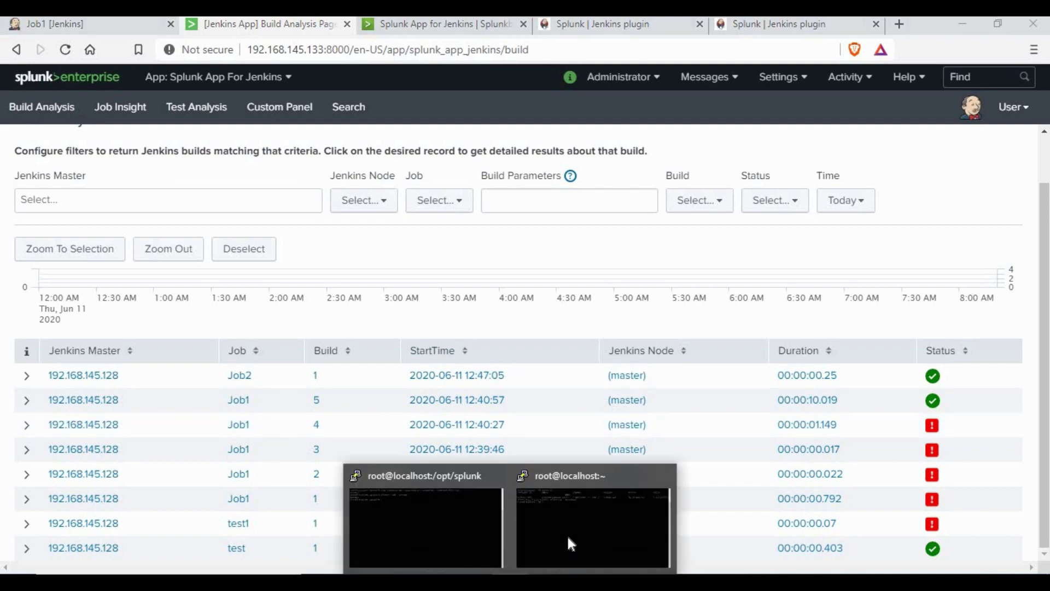
Switch to the /opt/splunk terminal session and list its contents with ls.
left_click(542, 525)
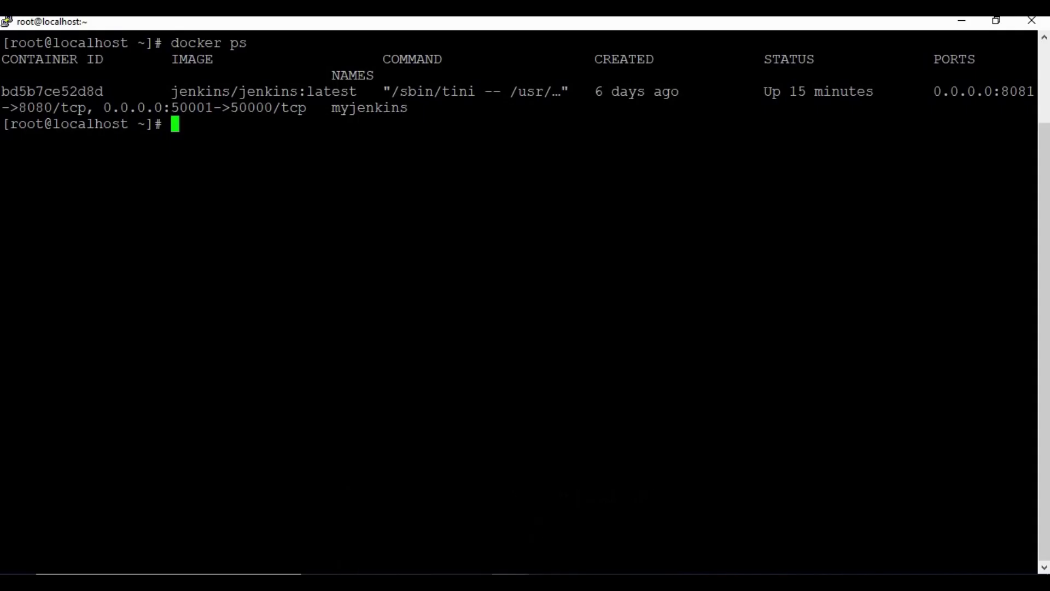
left_click(426, 471)
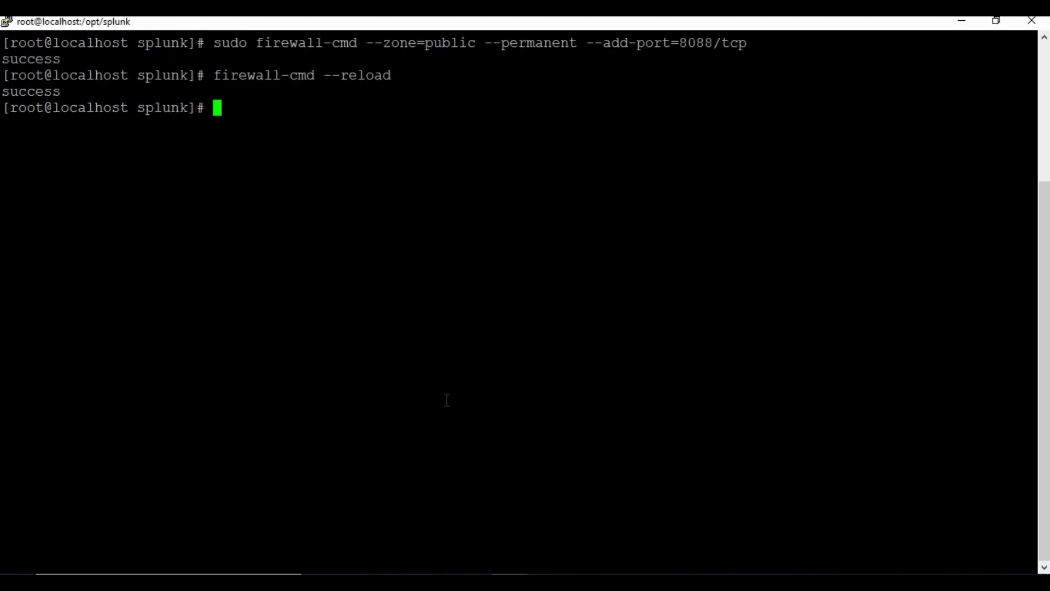
type("cd /etc/sp")
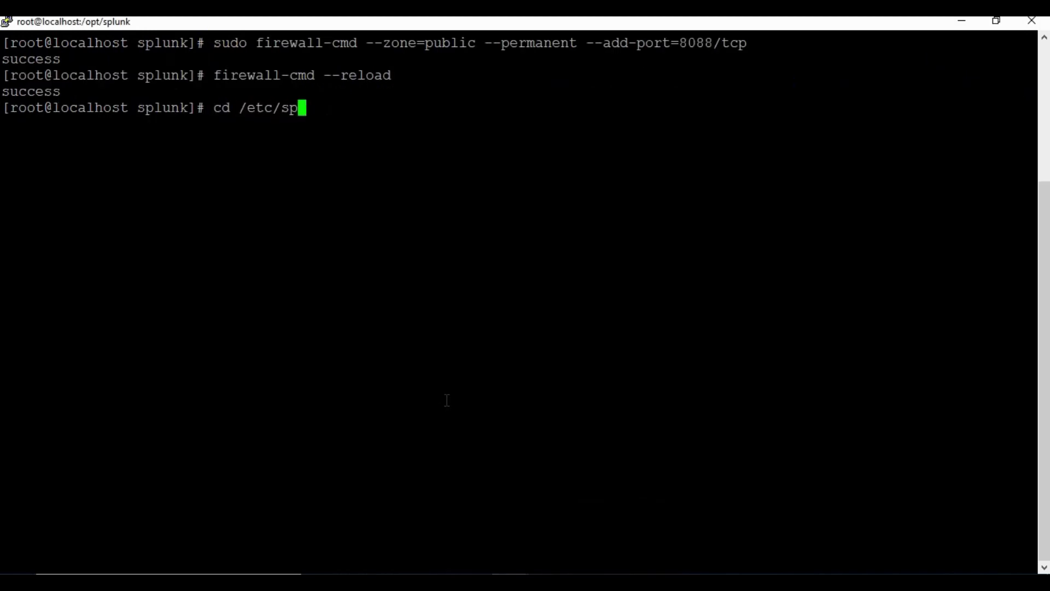
key("BackSpace")
key("BackSpace")
type("app")
key("BackSpace")
key("BackSpace")
key("BackSpace")
key("BackSpace")
key("BackSpace")
key("BackSpace")
key("BackSpace")
key("BackSpace")
key("BackSpace")
key("BackSpace")
key("BackSpace")
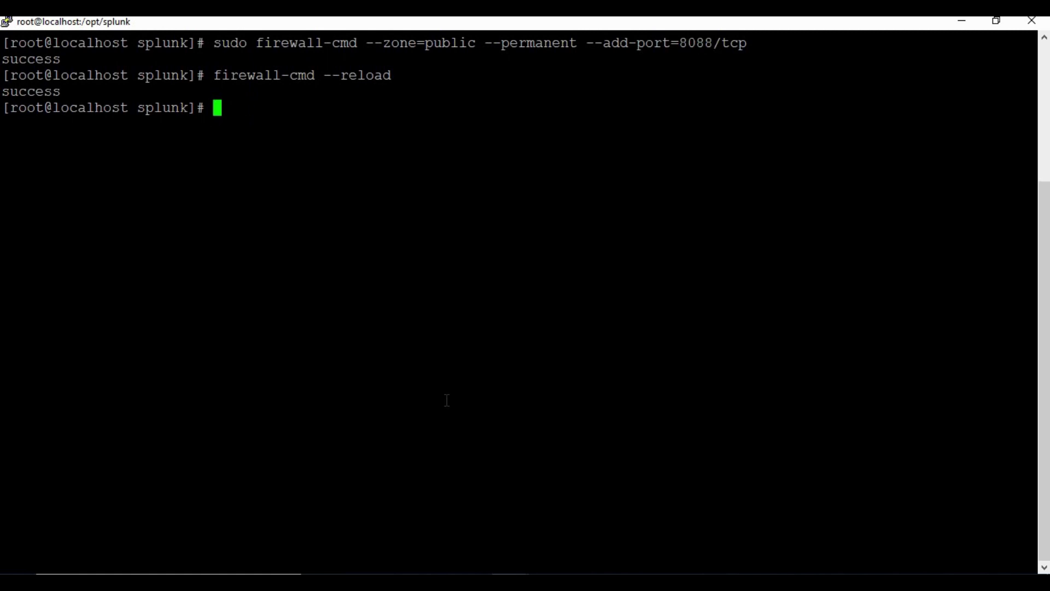
type("ls")
key("Return")
Change into etc/apps and list the installed Splunk apps, including splunk_app_jenkins.
type("cd et")
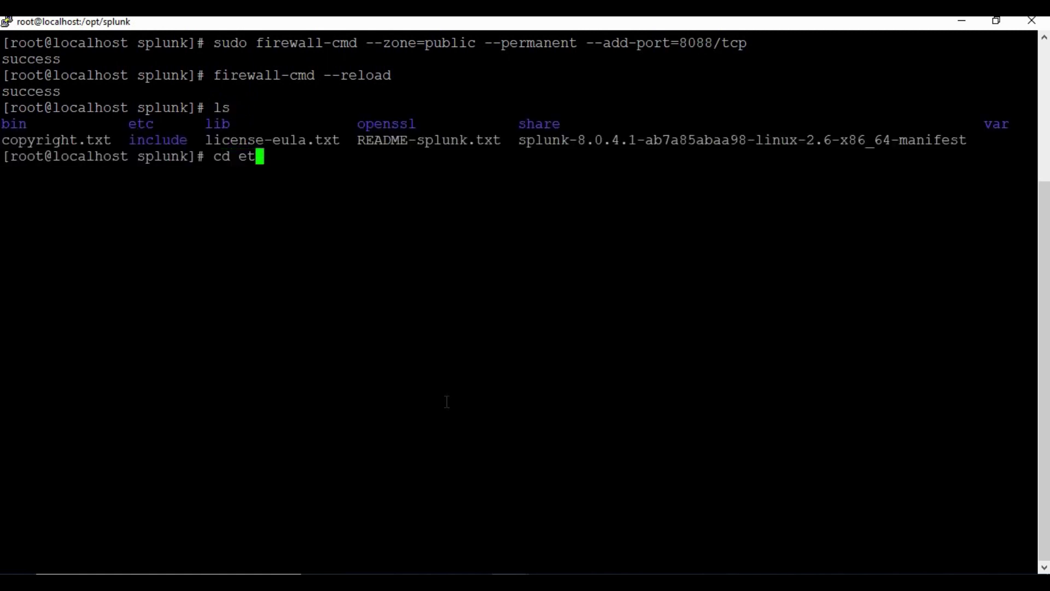
key("Tab")
type("apps")
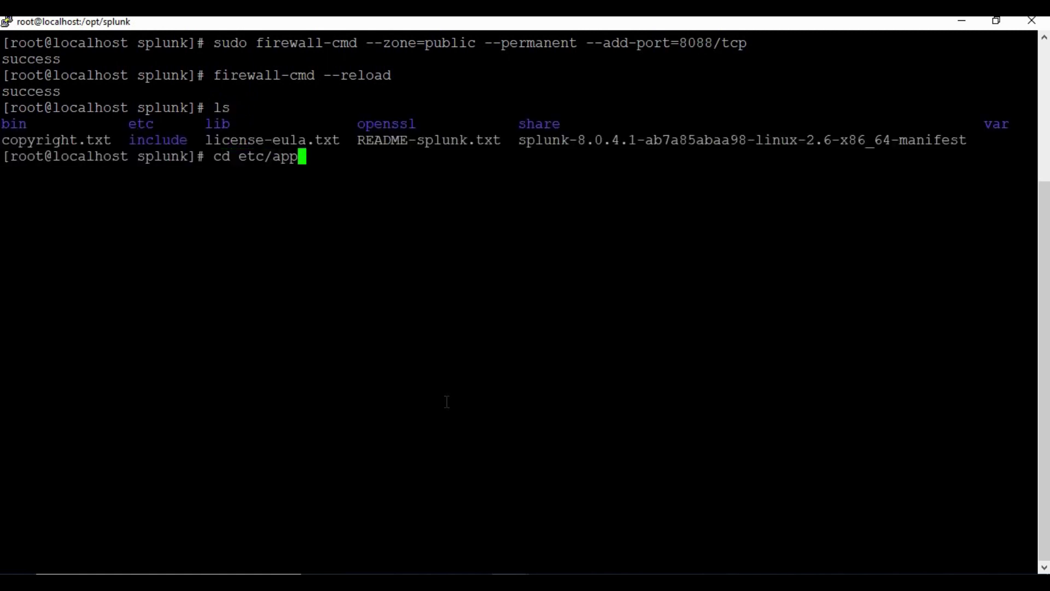
key("Return")
type(";s")
key("BackSpace")
key("BackSpace")
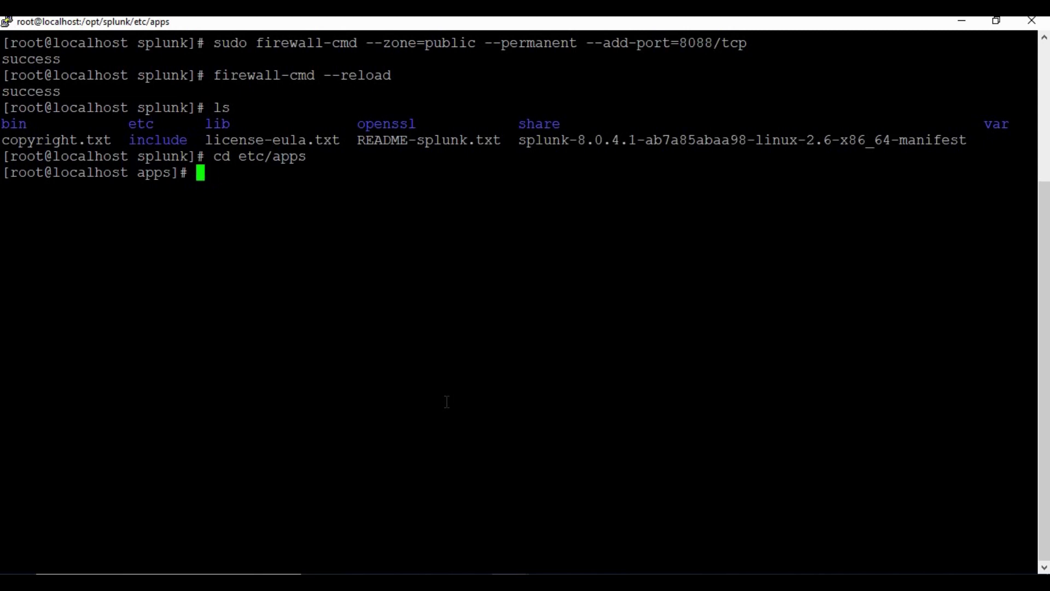
type("ls")
key("Return")
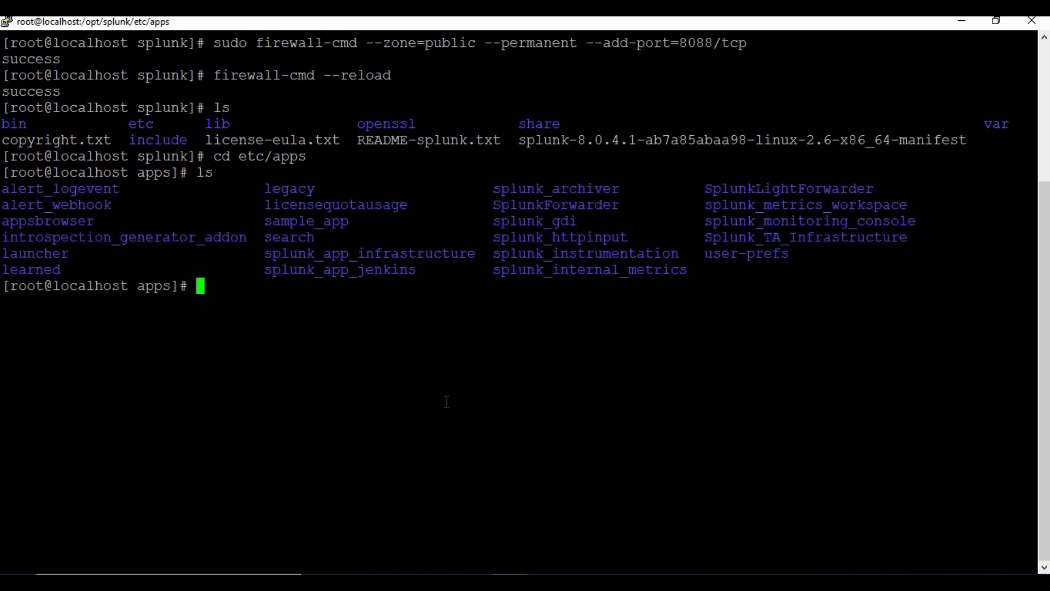
Tab-complete the splunk_app_jenkins folder name, then begin typing cd splunk_ap.
double_click(365, 271)
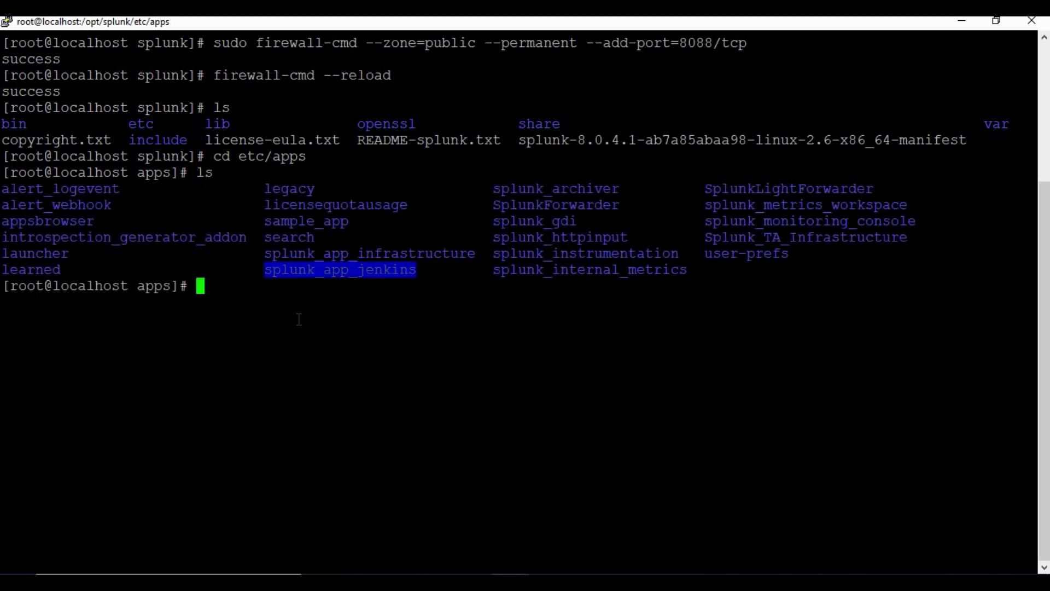
triple_click(300, 319)
left_click(329, 279)
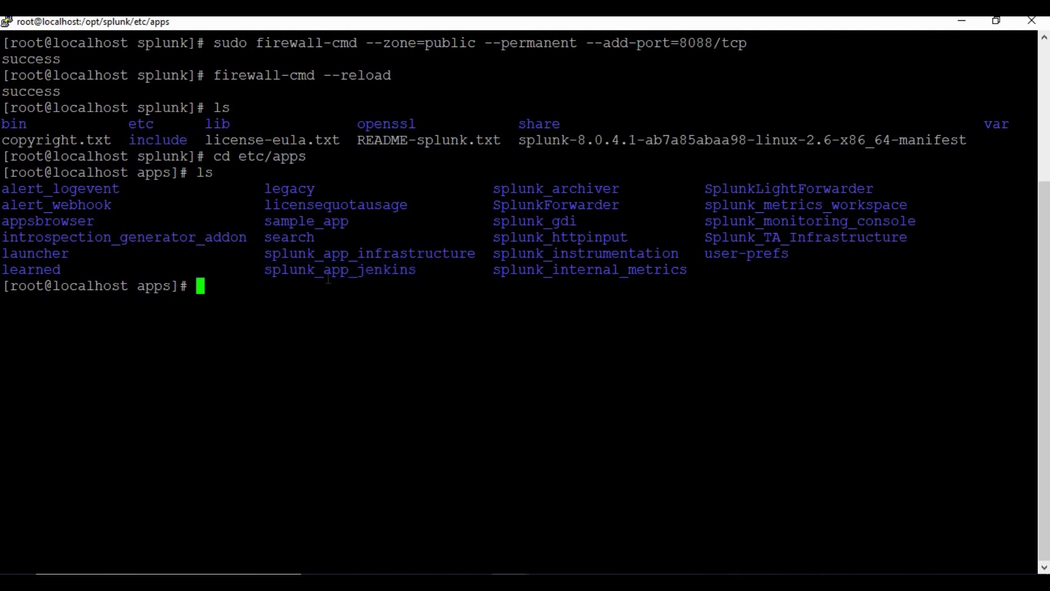
type("splunk_")
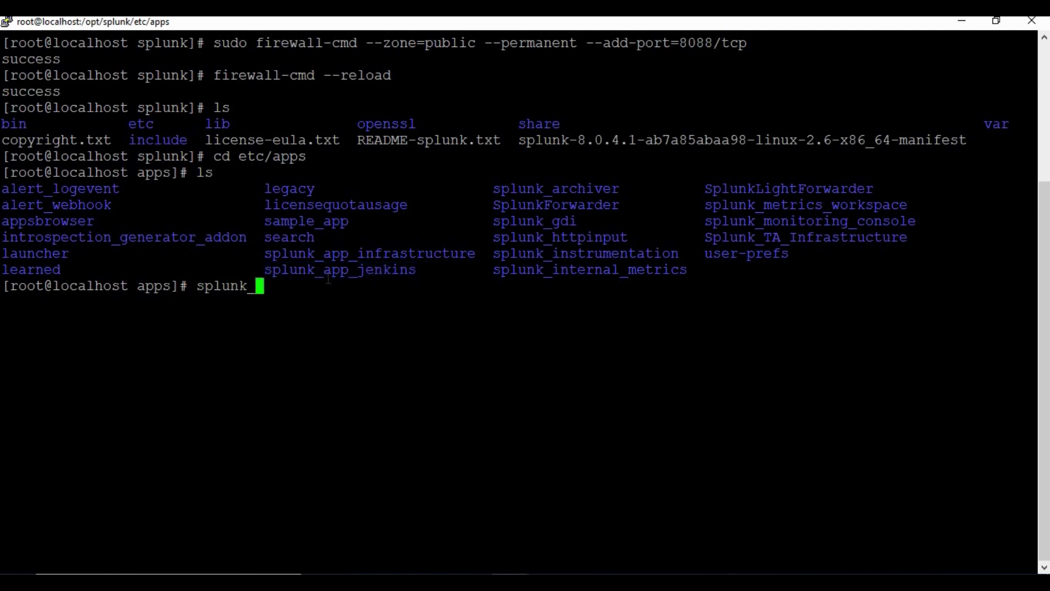
type("a")
key("Tab")
key("Tab")
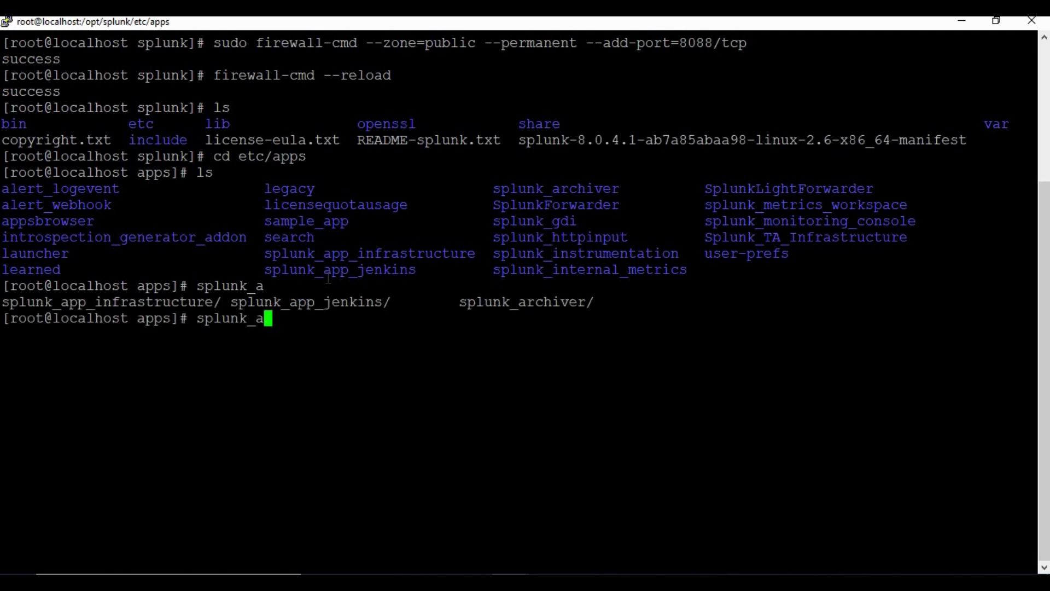
type("pp_")
key("Return")
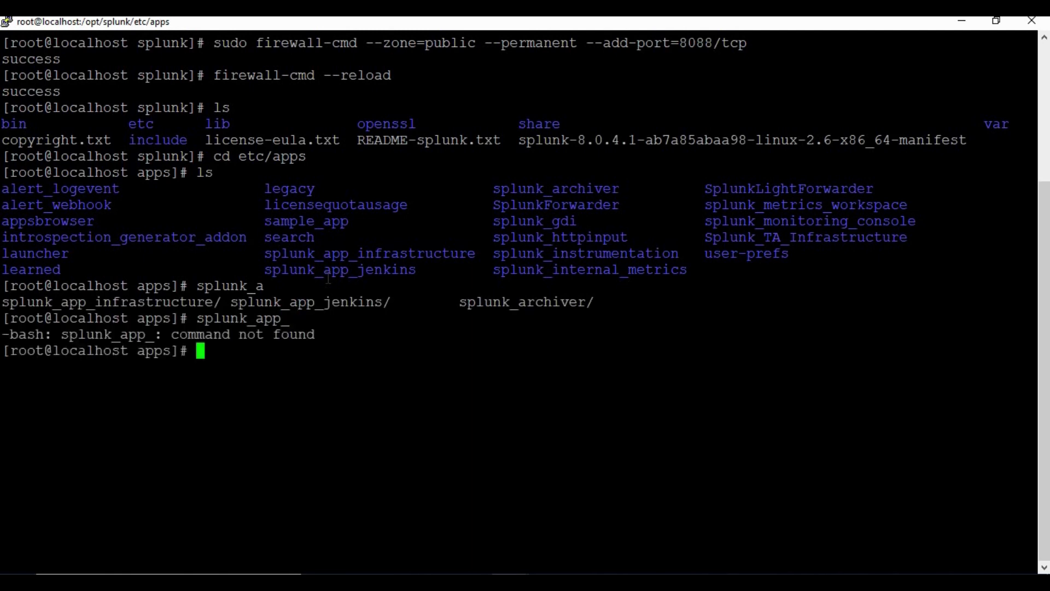
key("Up")
type("je")
key("Tab")
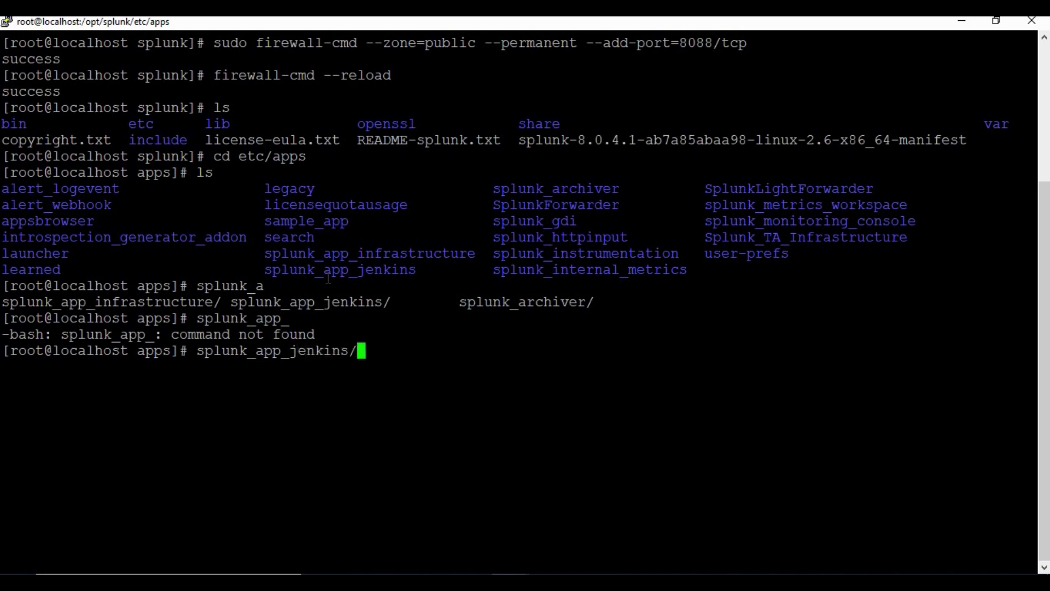
key("Return")
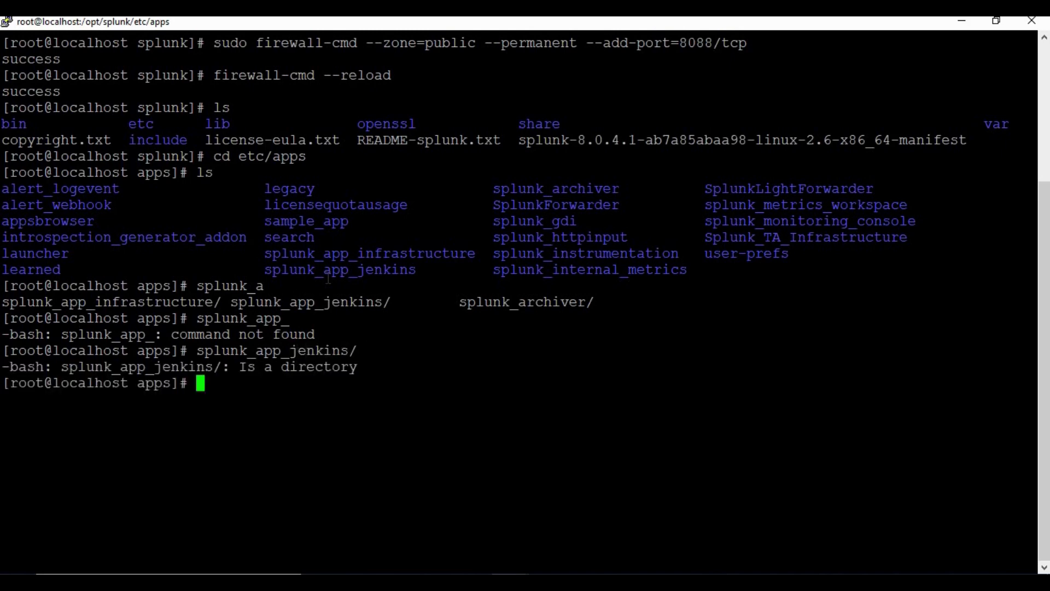
type("cd splunk_")
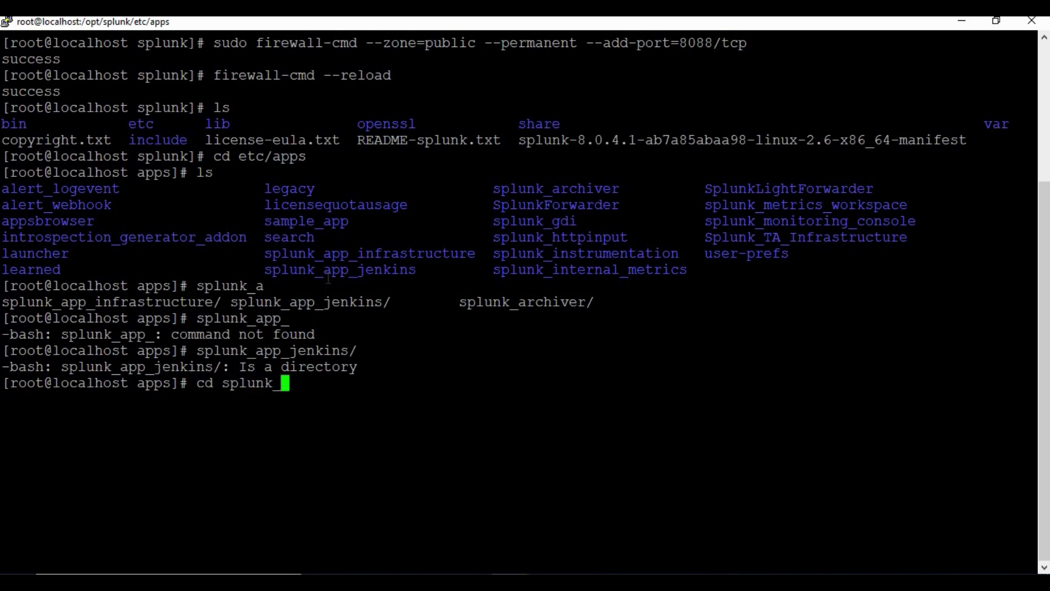
type("ap")
Enter the splunk_app_jenkins folder and list its contents.
key("Tab")
type("j")
key("Tab")
key("Return")
type("ls")
key("Return")
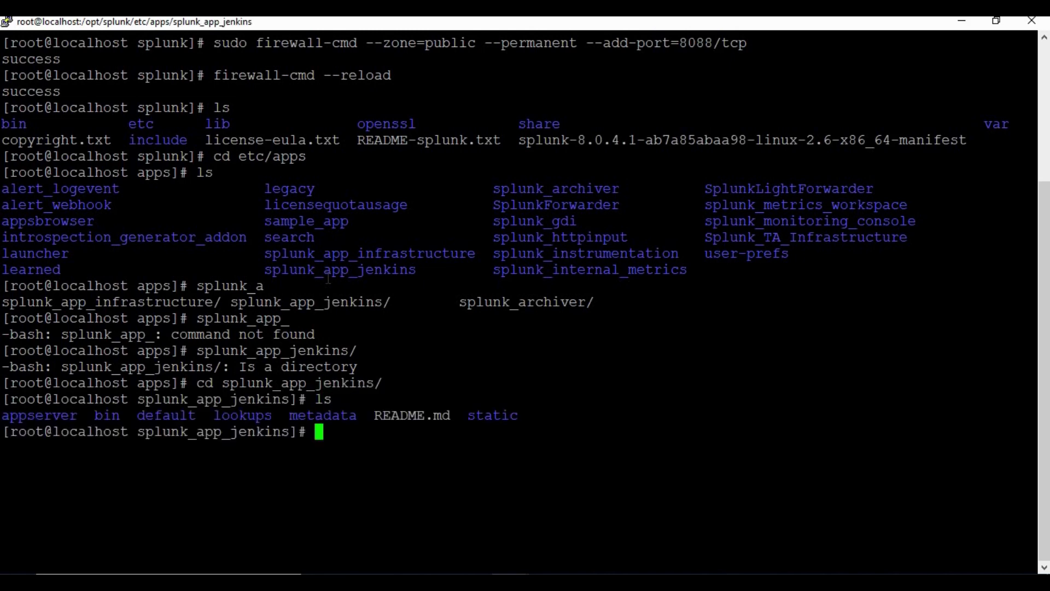
List the files in the metadata folder, then return to splunk_app_jenkins.
type("cd me")
key("Tab")
key("Return")
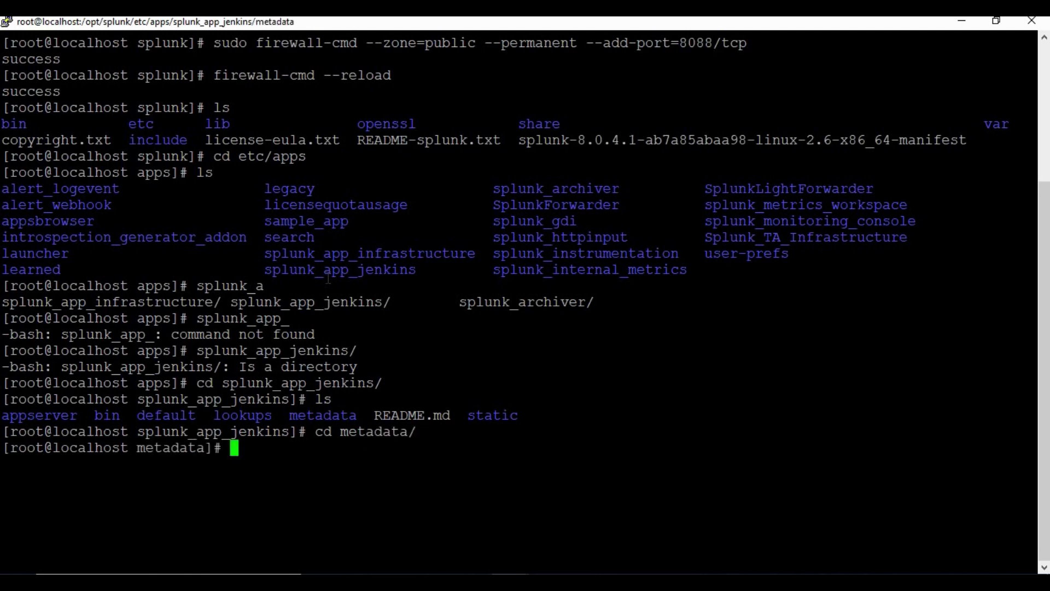
type("ls")
key("Return")
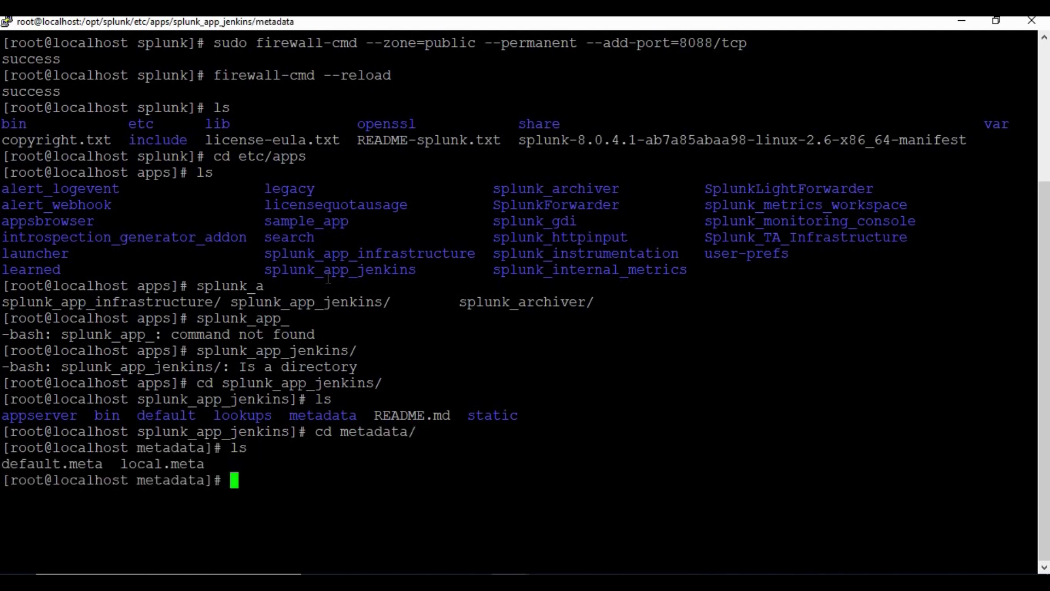
type("cd ..")
key("Return")
Enter the bin scripts folder, list it, and clear the terminal screen.
type("cd ")
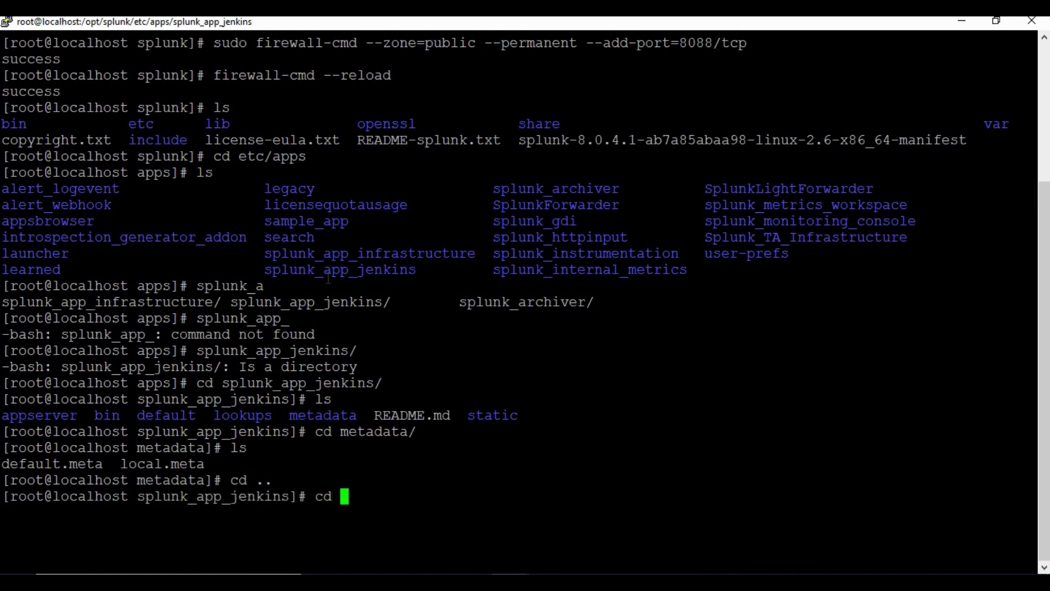
type("bin")
key("Return")
type("ks")
key("Return")
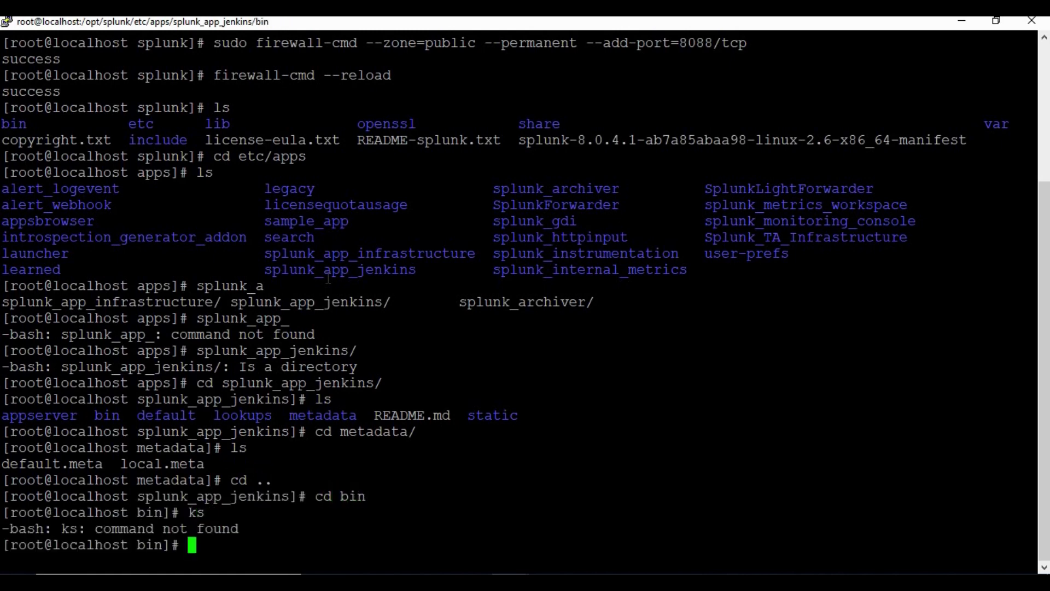
type("ls")
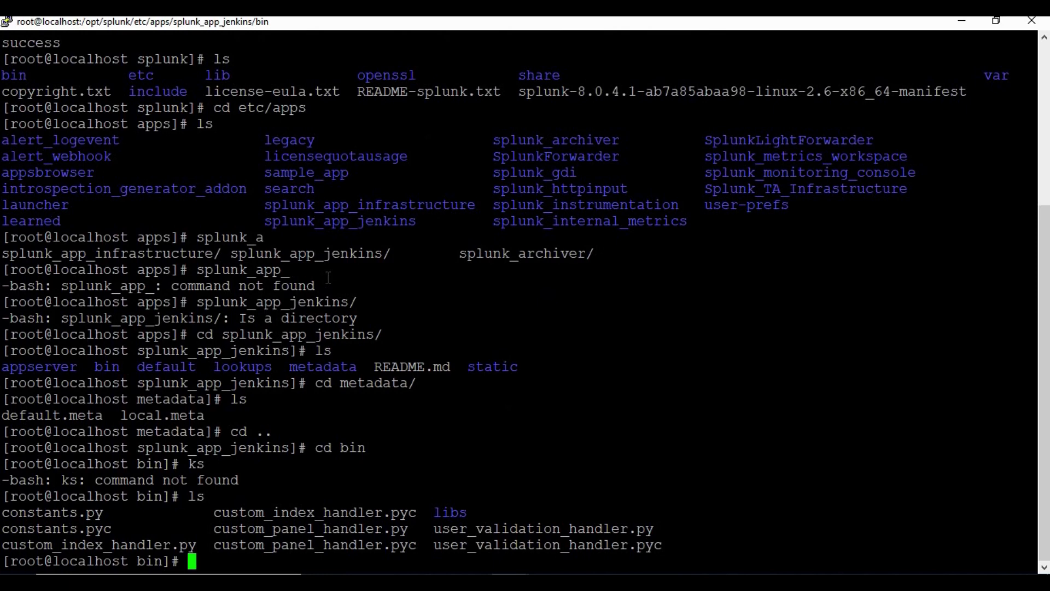
type("clear")
key("Return")
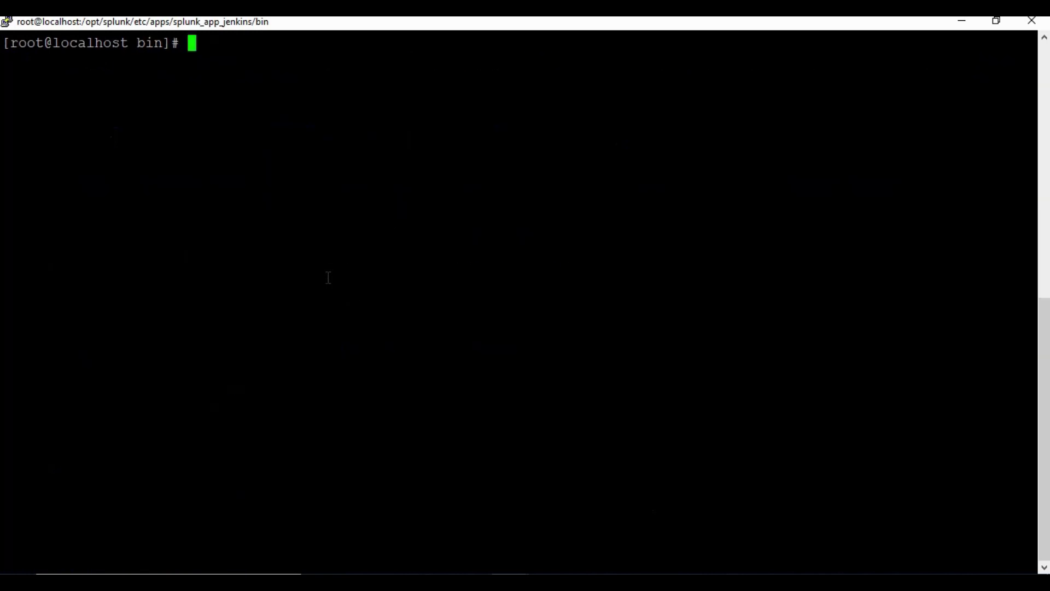